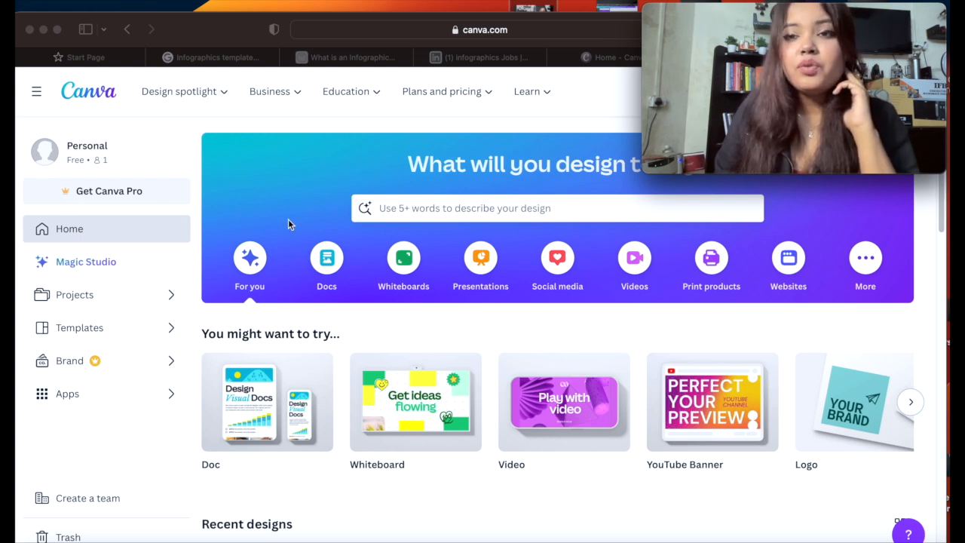
Step: Go to Templates > Business > Resumes to list the 11,764 resume templates
left_click(170, 329)
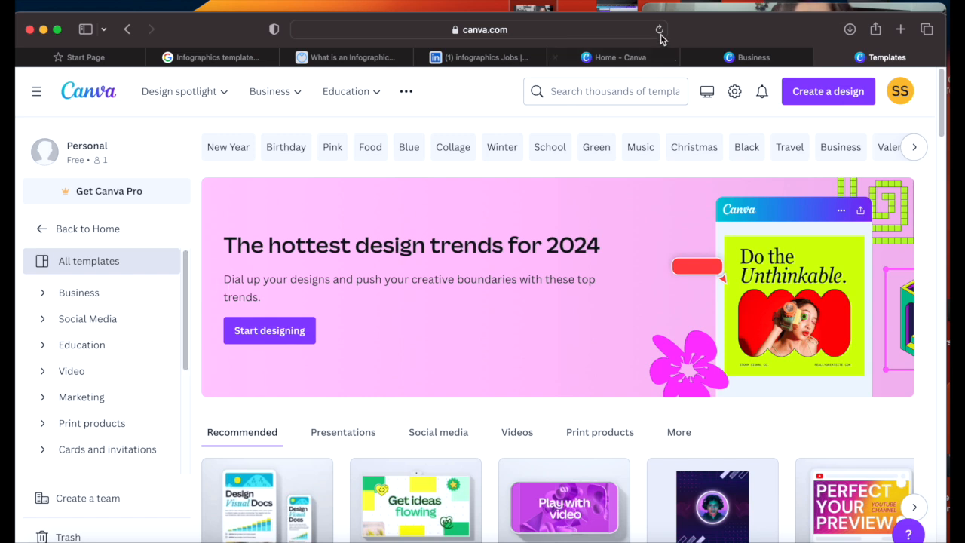
left_click(685, 8)
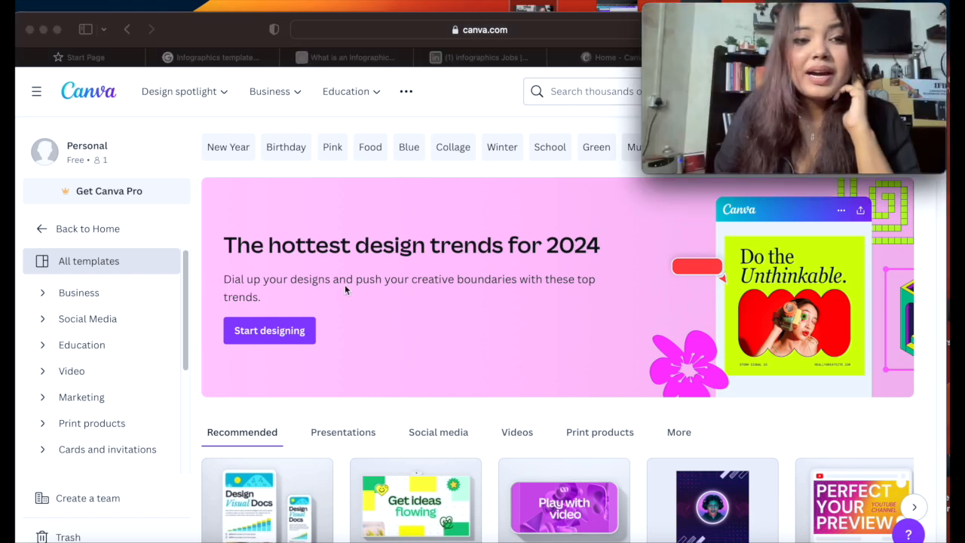
left_click(41, 298)
left_click(42, 294)
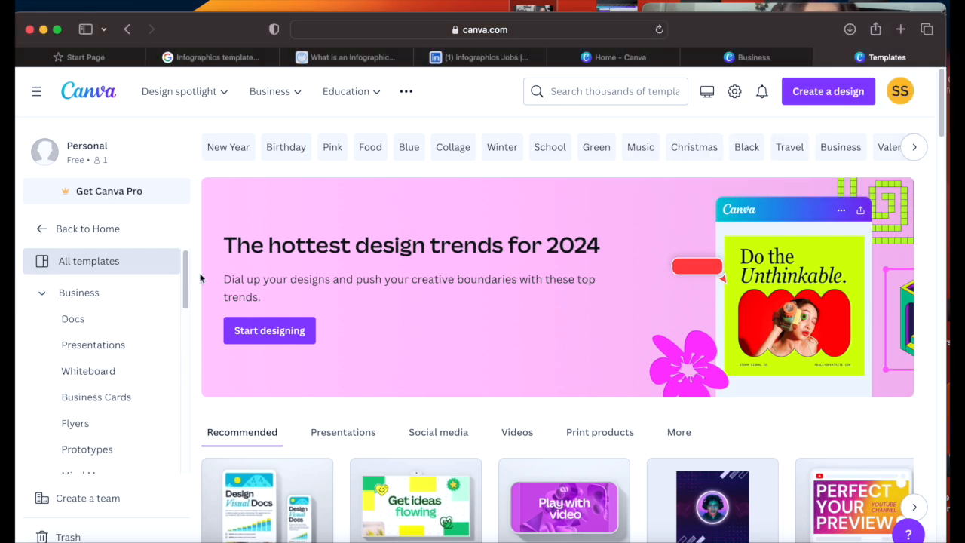
left_click_drag(188, 276, 184, 370)
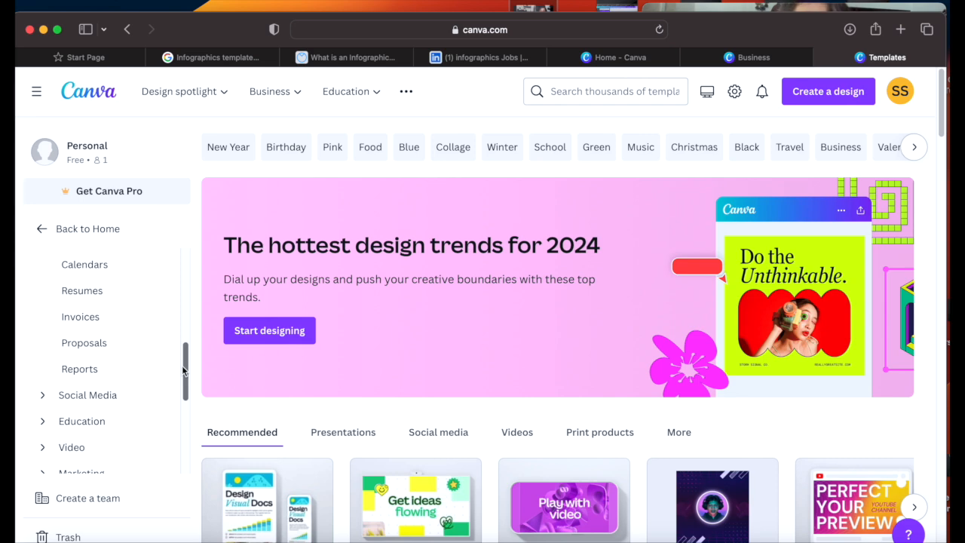
left_click(95, 295)
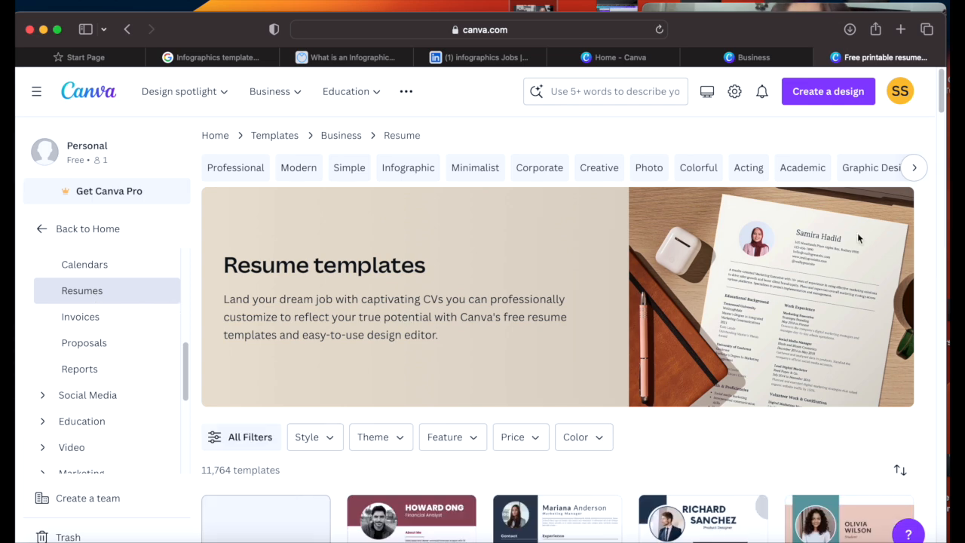
left_click_drag(942, 100, 943, 131)
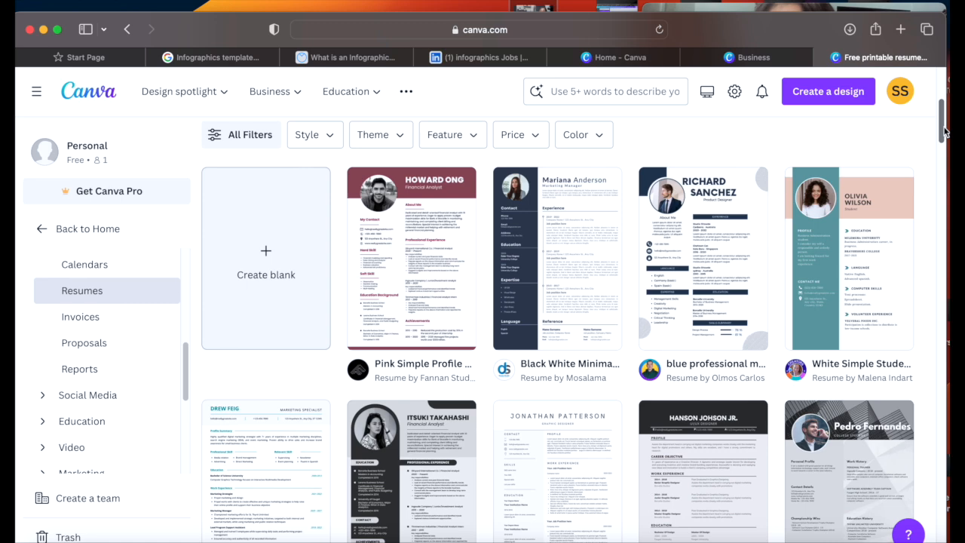
scroll(944, 131, "down", 2)
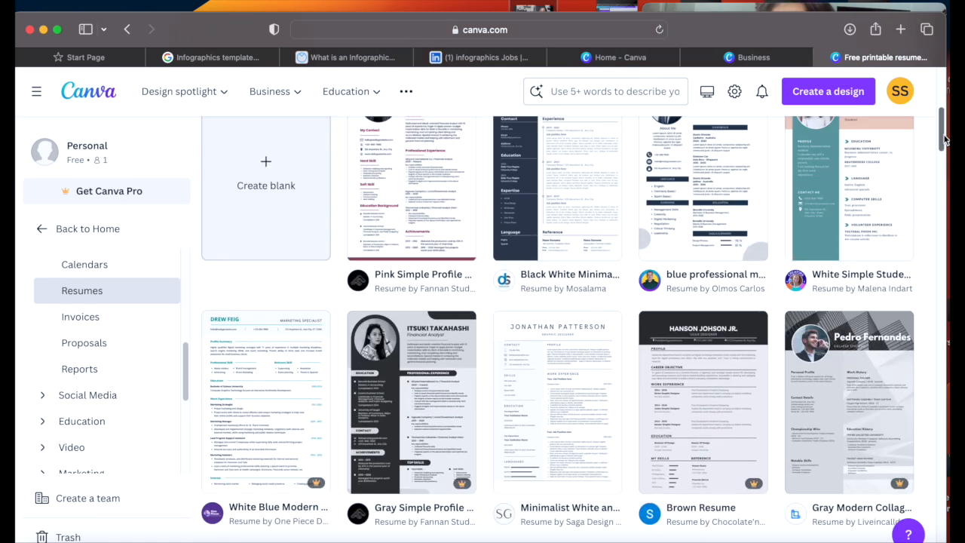
scroll(943, 131, "up", 2)
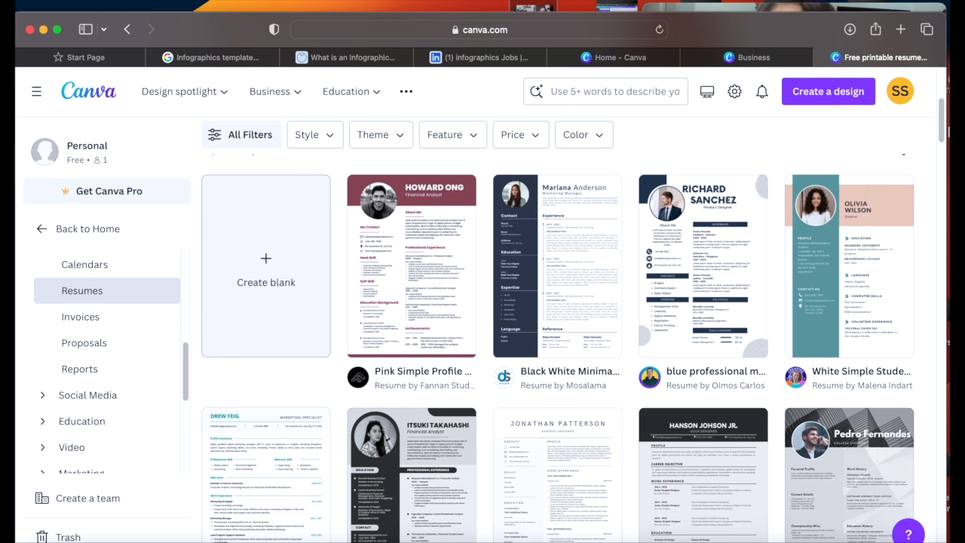
left_click_drag(944, 126, 944, 134)
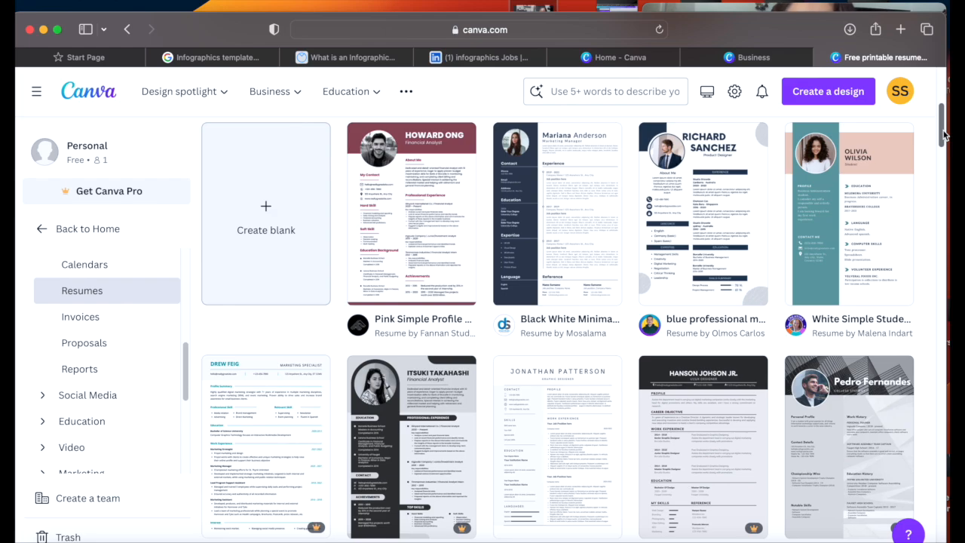
left_click_drag(944, 134, 940, 261)
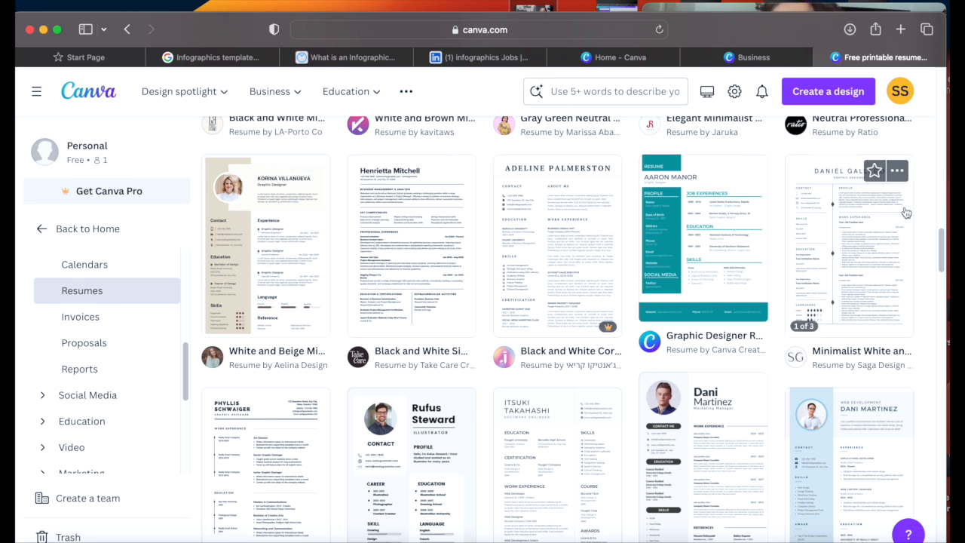
left_click_drag(944, 239, 939, 280)
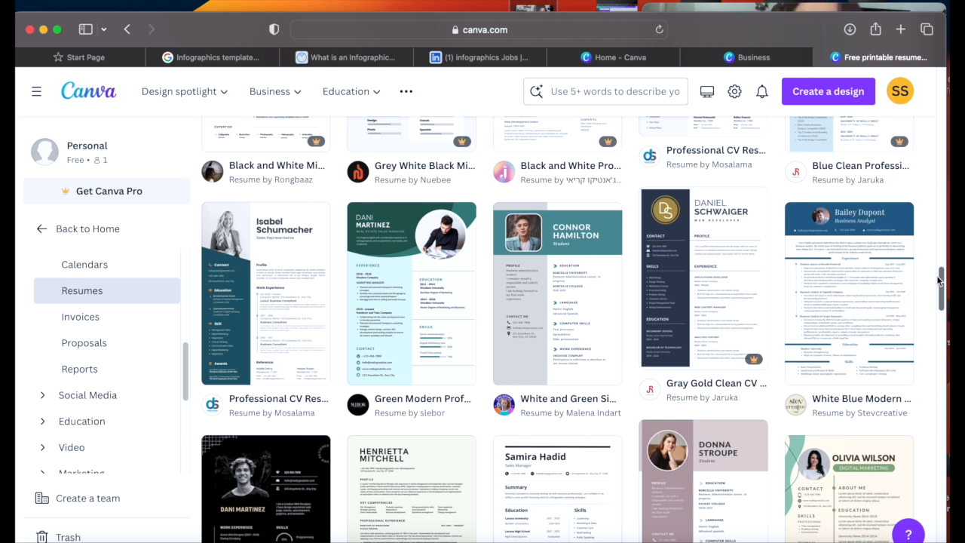
left_click_drag(938, 280, 939, 289)
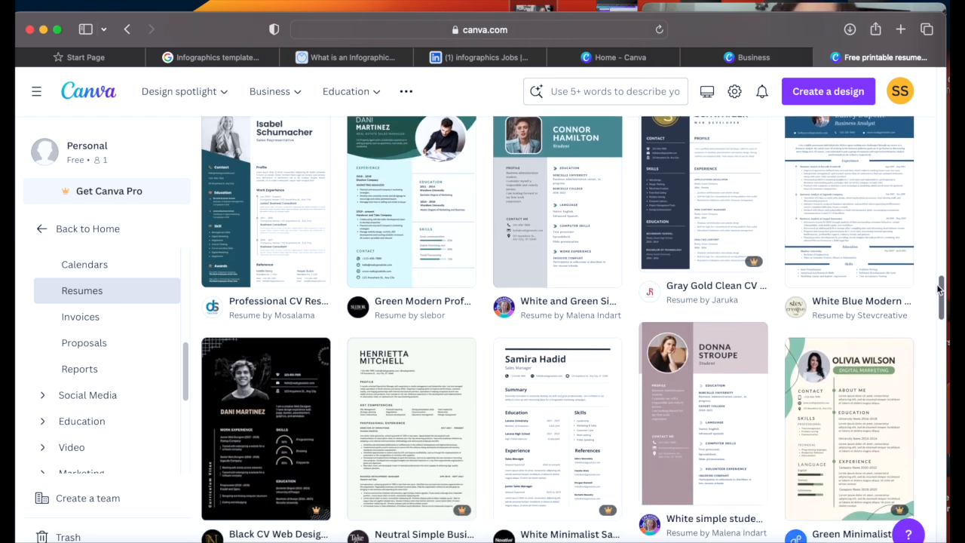
left_click_drag(939, 289, 935, 338)
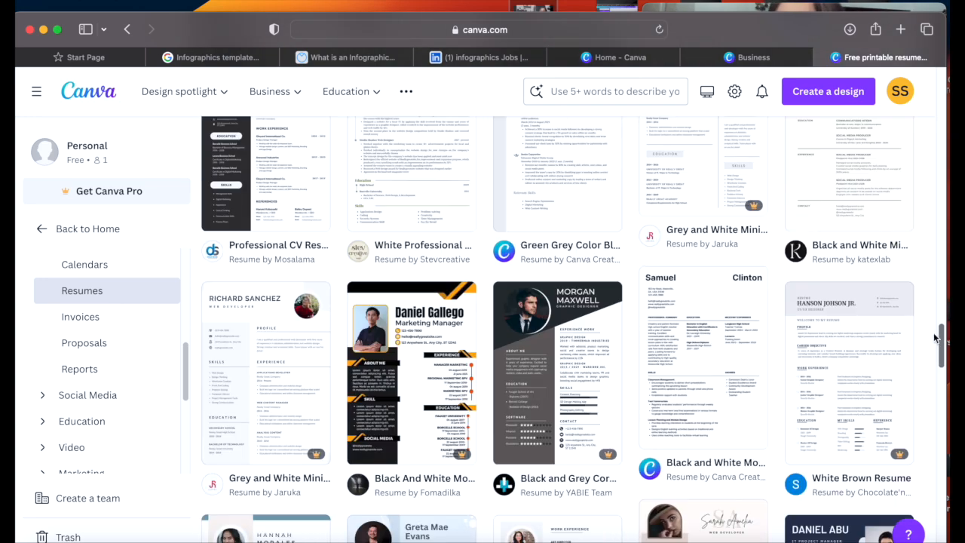
left_click_drag(935, 338, 928, 86)
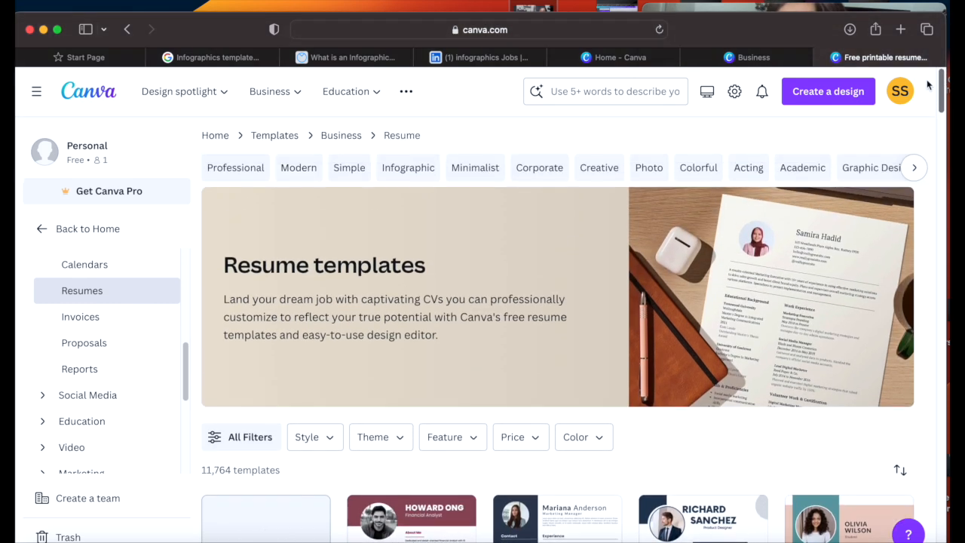
left_click(336, 445)
left_click(343, 219)
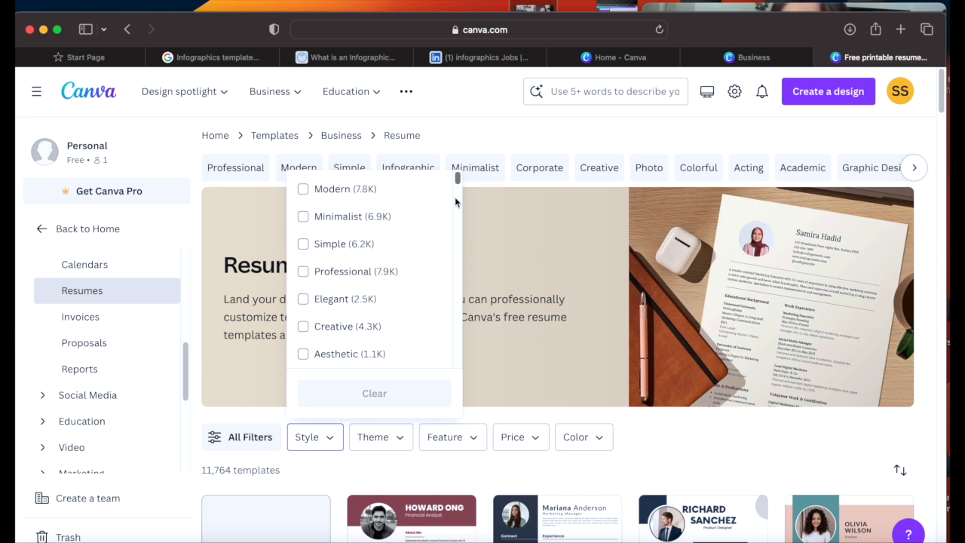
left_click_drag(458, 176, 459, 203)
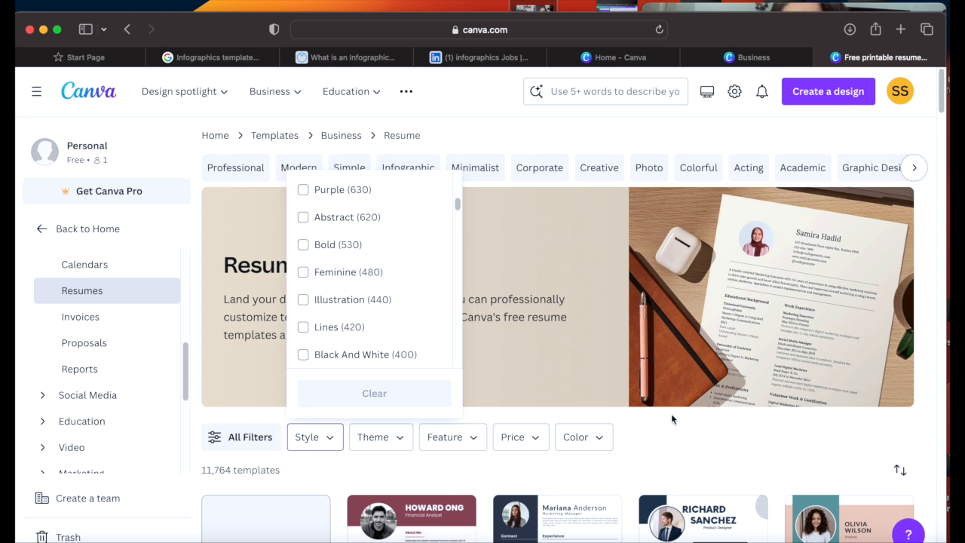
left_click(682, 437)
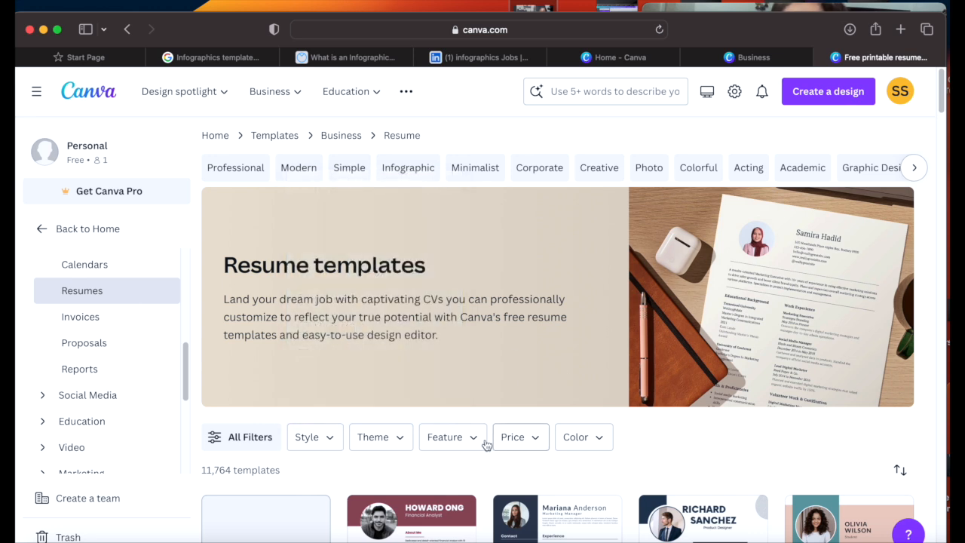
left_click(397, 442)
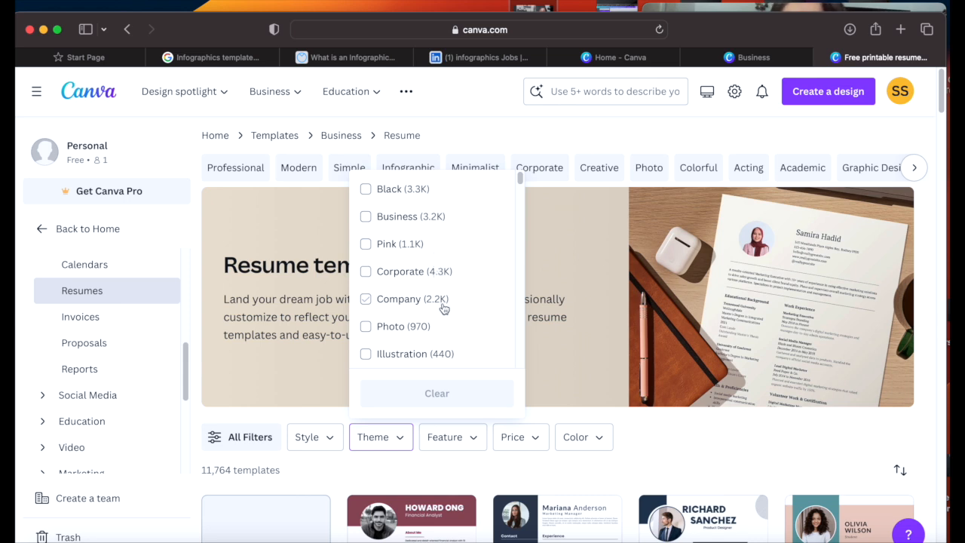
left_click_drag(520, 179, 518, 223)
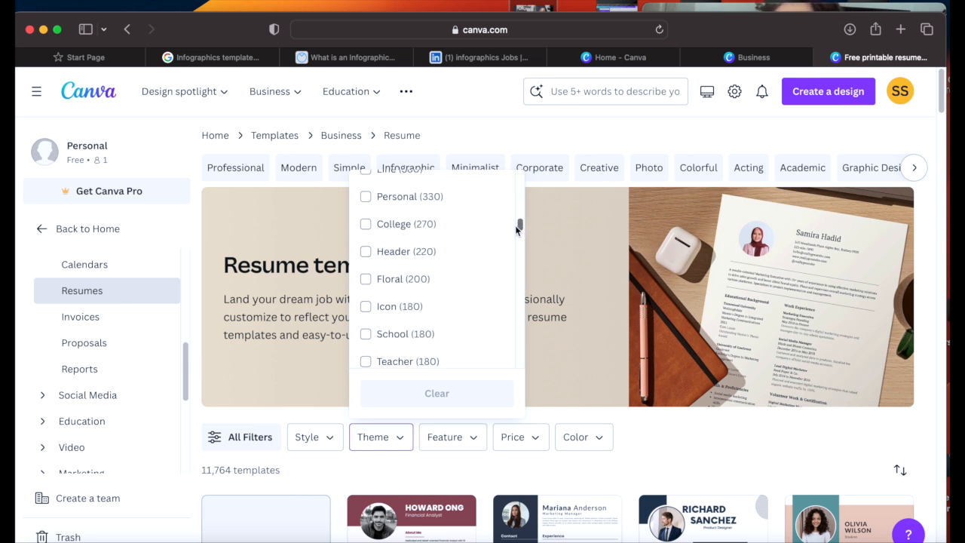
left_click(668, 430)
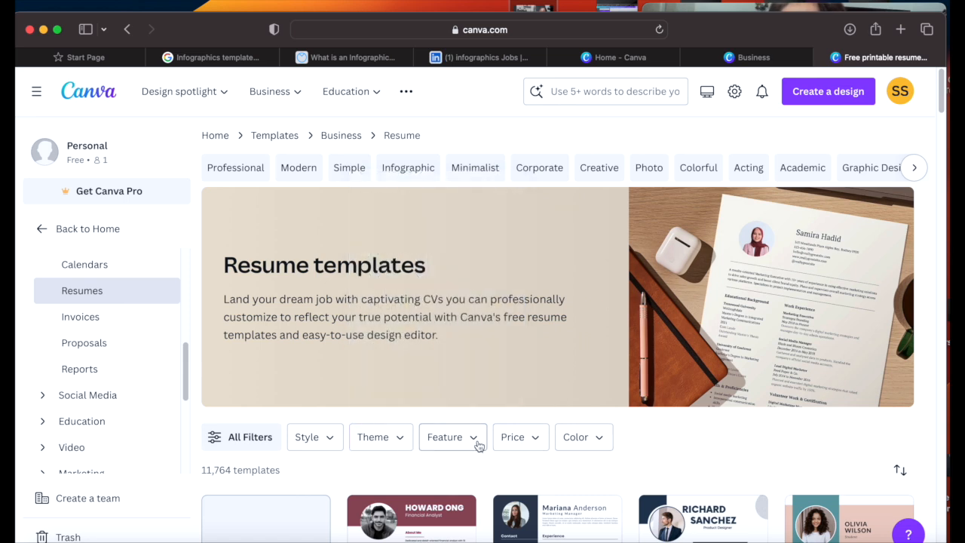
left_click(474, 437)
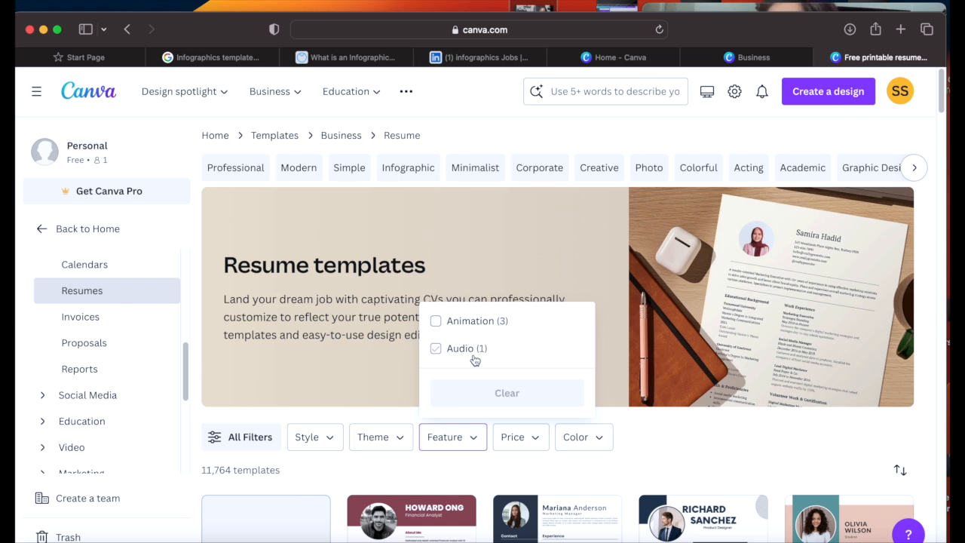
left_click(540, 449)
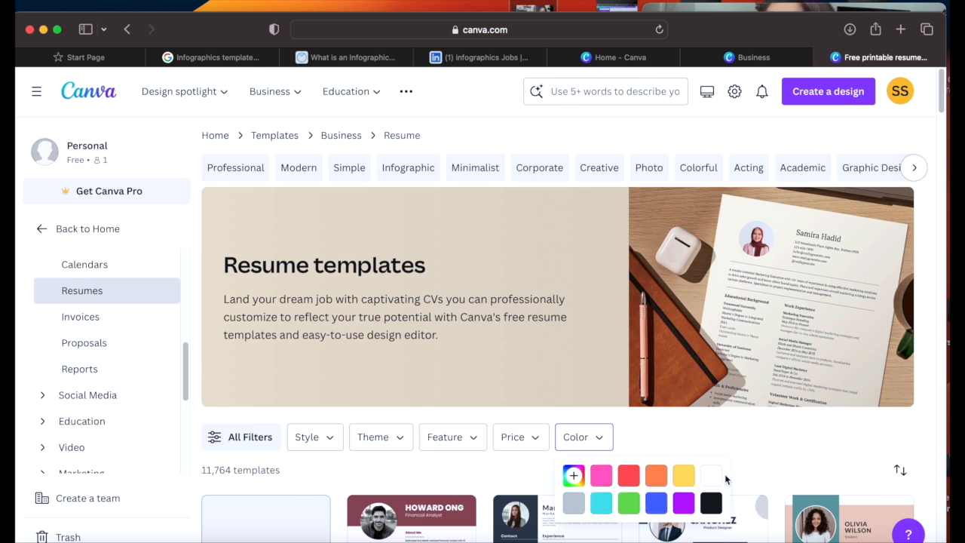
left_click(777, 456)
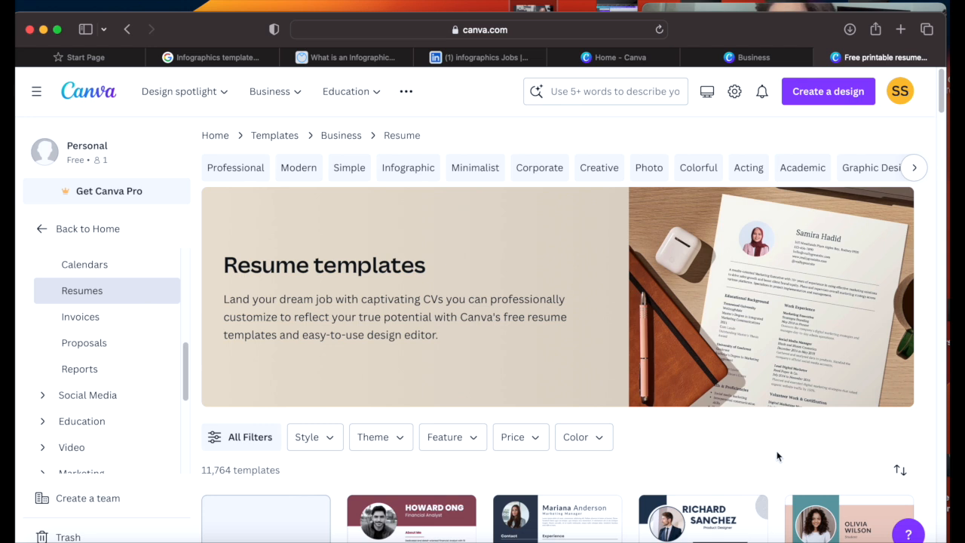
left_click(255, 168)
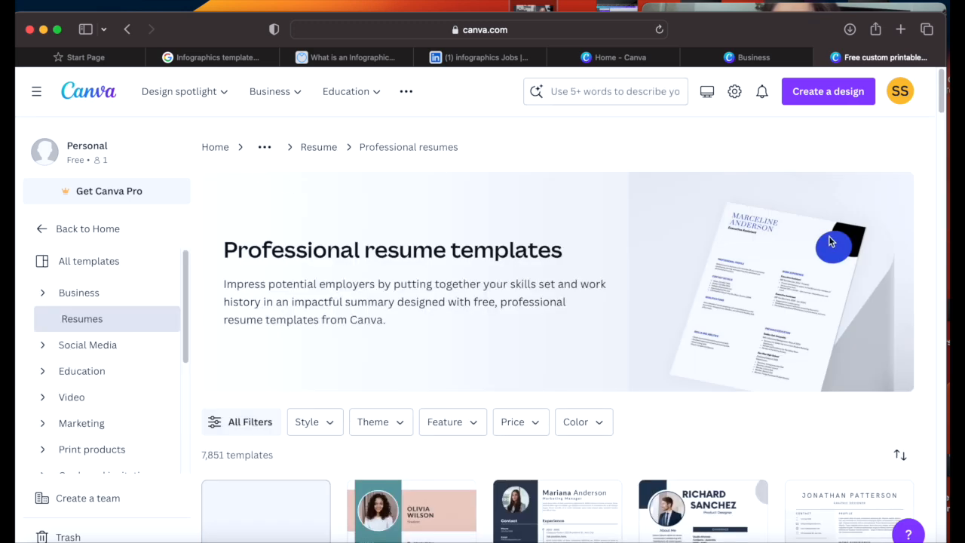
mouse_move(938, 107)
left_mouse_down()
mouse_move(922, 453)
mouse_move(932, 262)
mouse_move(922, 101)
left_mouse_up()
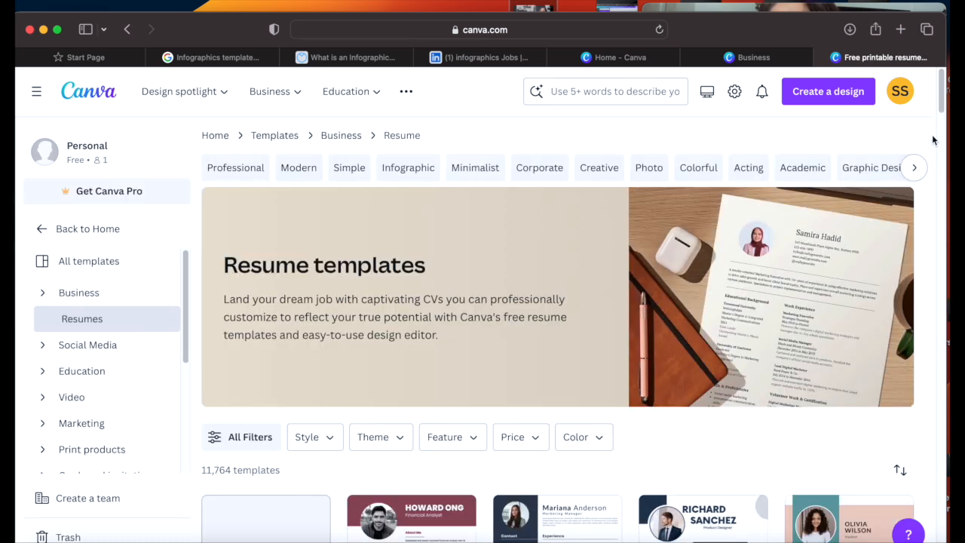
left_click_drag(943, 93, 943, 95)
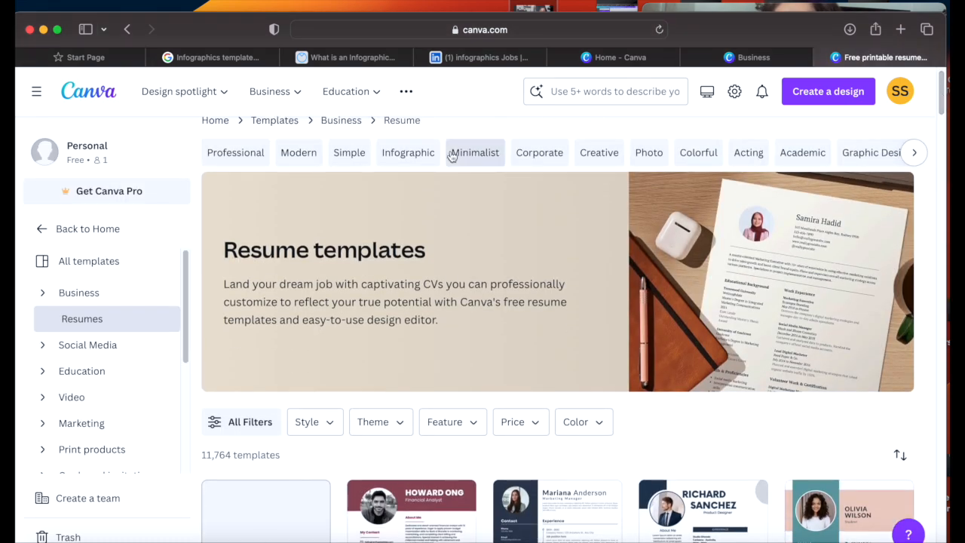
left_click(406, 160)
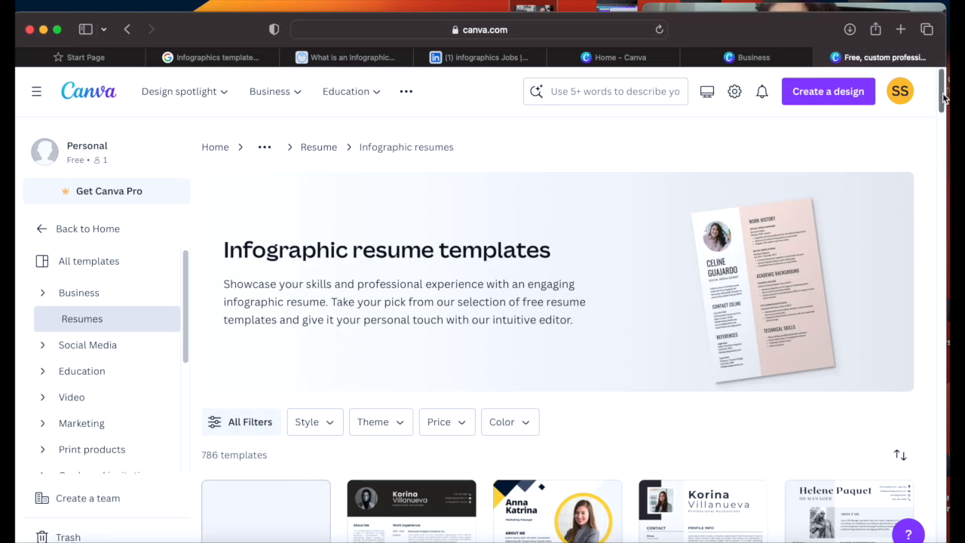
mouse_move(943, 99)
left_mouse_down()
mouse_move(933, 396)
mouse_move(926, 88)
left_mouse_up()
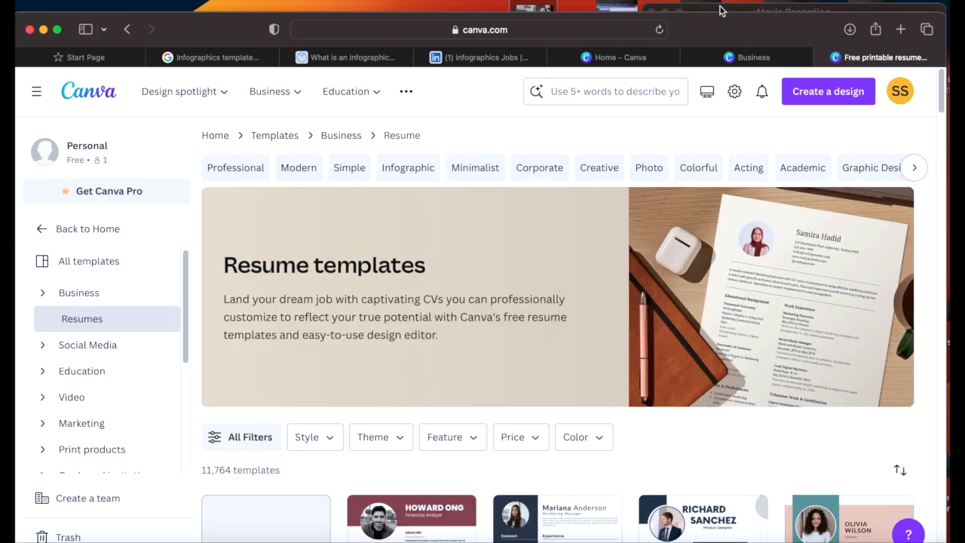
left_click(722, 9)
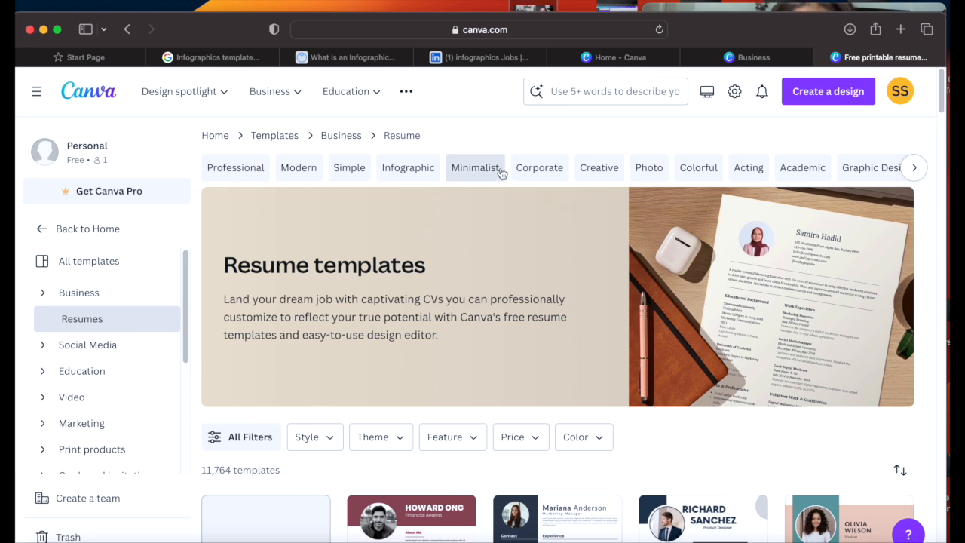
Step: Filter to Creative resume templates and scroll through the results
left_click(593, 172)
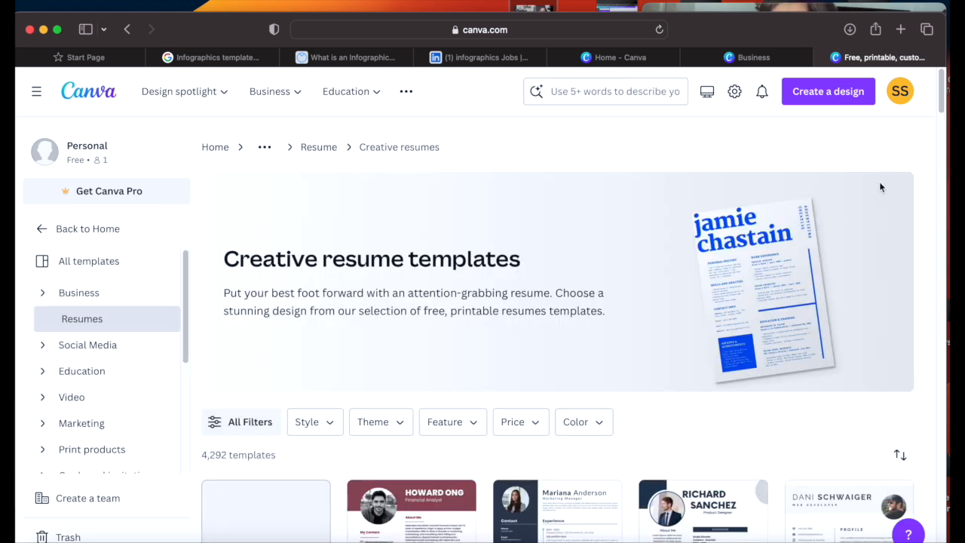
left_click_drag(942, 100, 933, 283)
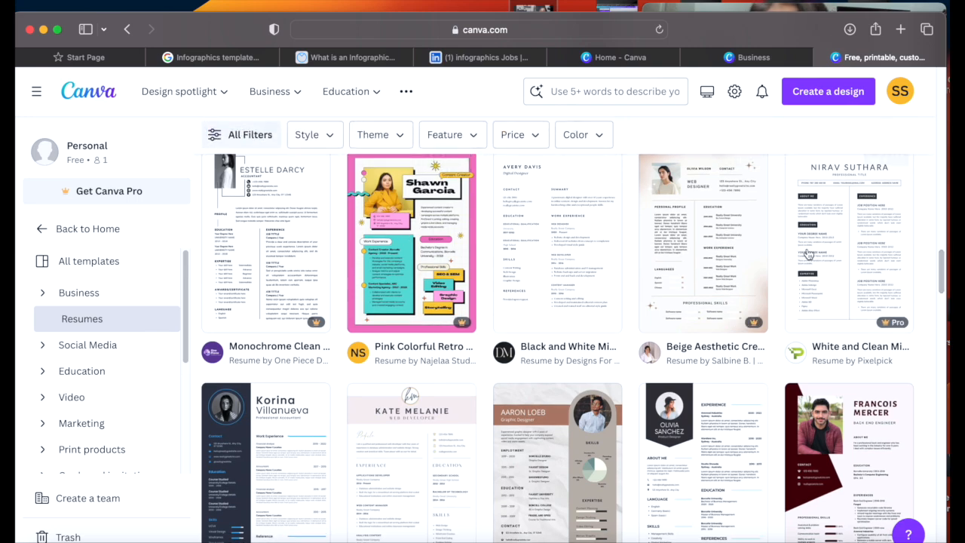
left_click_drag(944, 256, 940, 285)
scroll(940, 285, "down", 10)
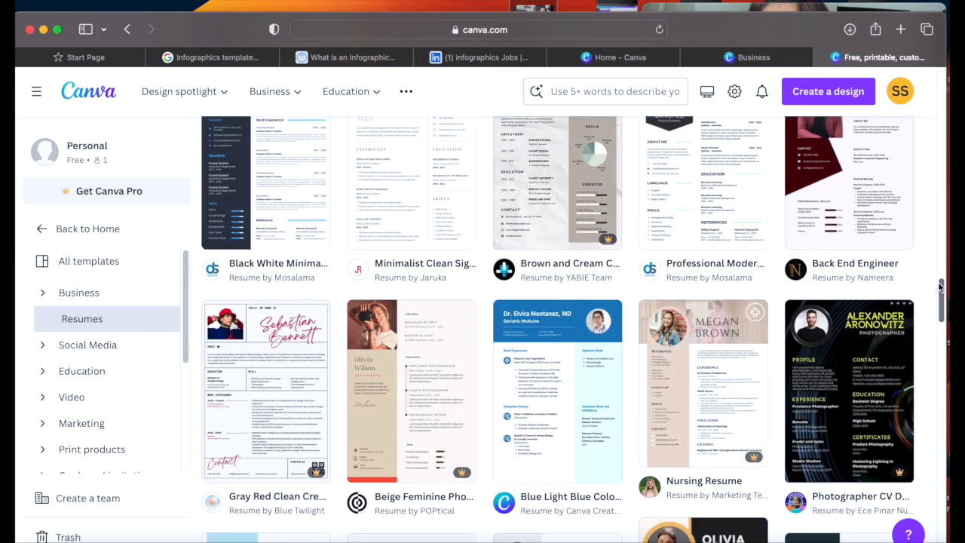
scroll(930, 136, "up", 15)
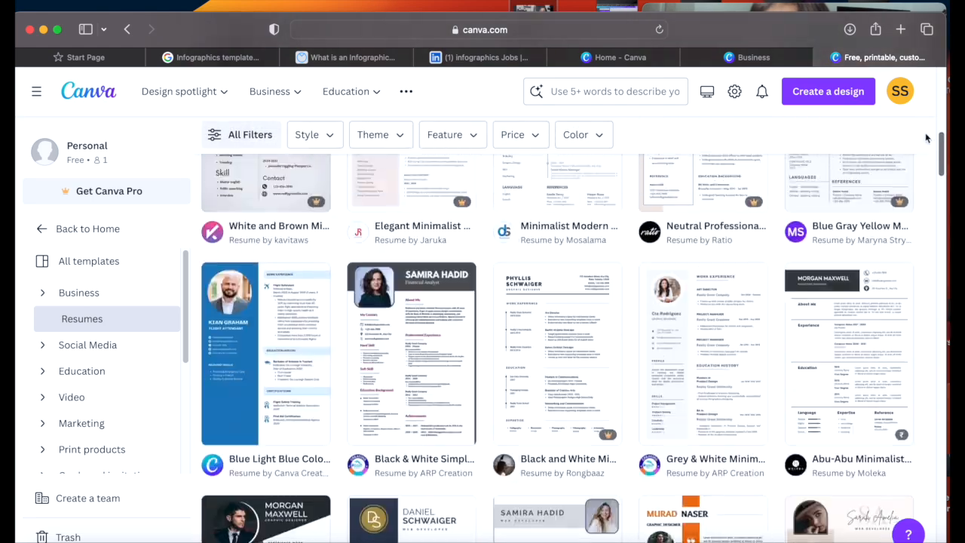
scroll(938, 89, "up", 3)
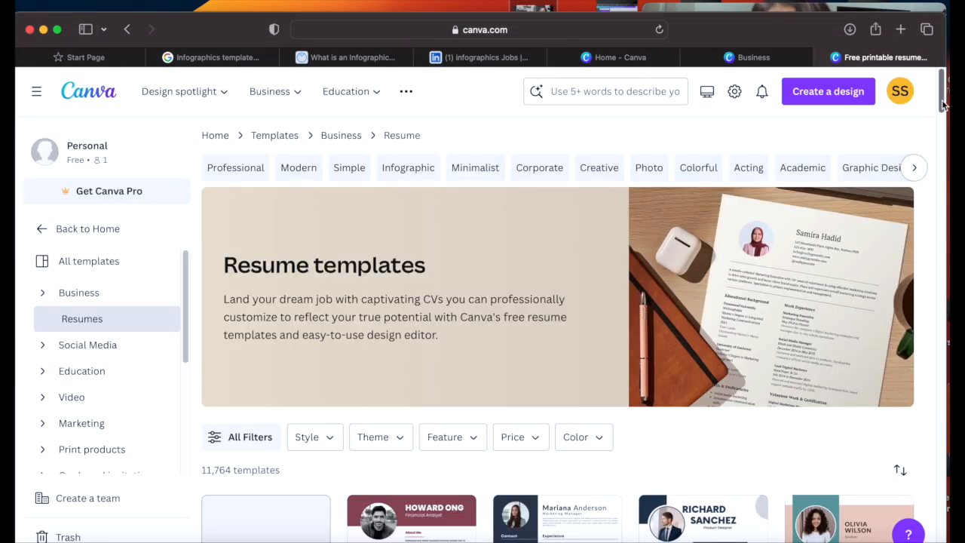
scroll(943, 106, "down", 3)
scroll(939, 101, "up", 3)
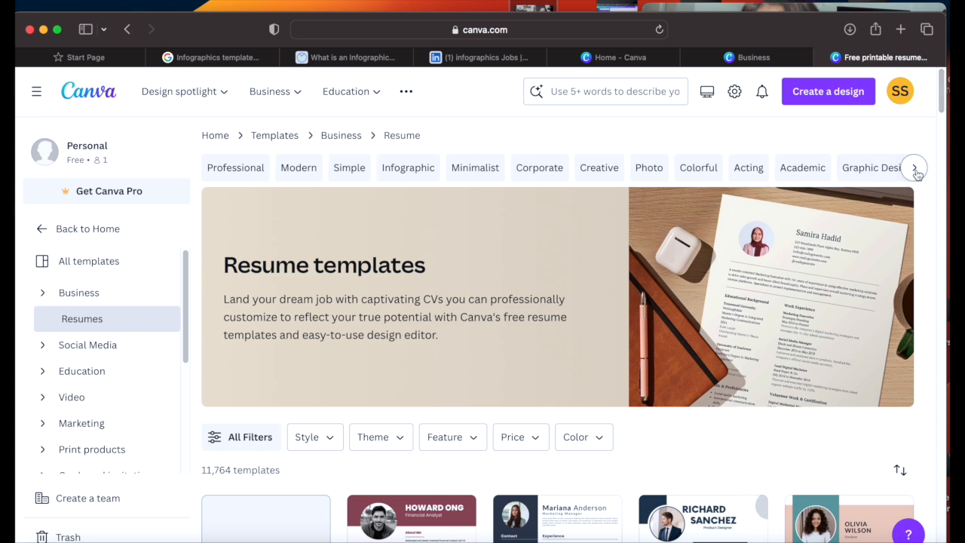
Step: Filter to Photo resume templates and scroll through the designs
left_click(653, 172)
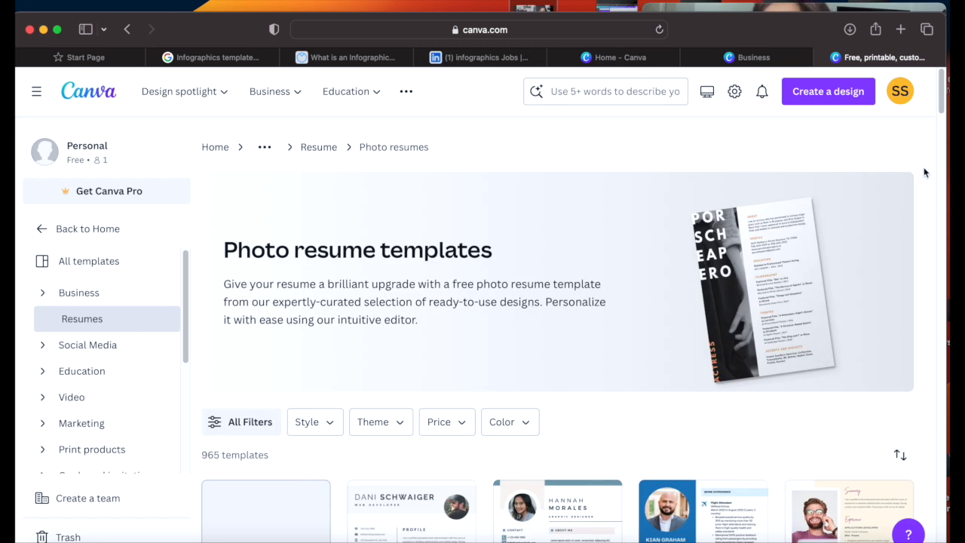
left_click_drag(944, 111, 940, 164)
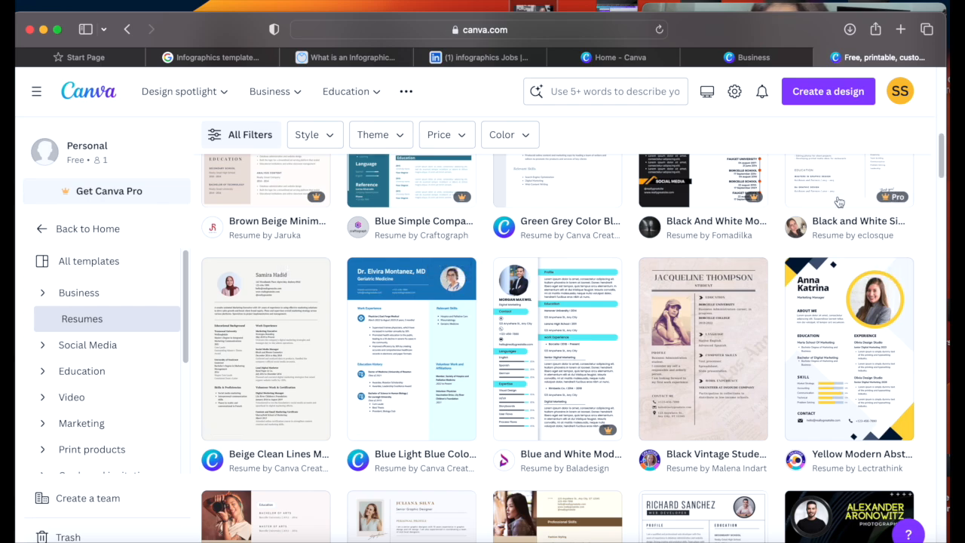
left_click_drag(942, 156, 917, 353)
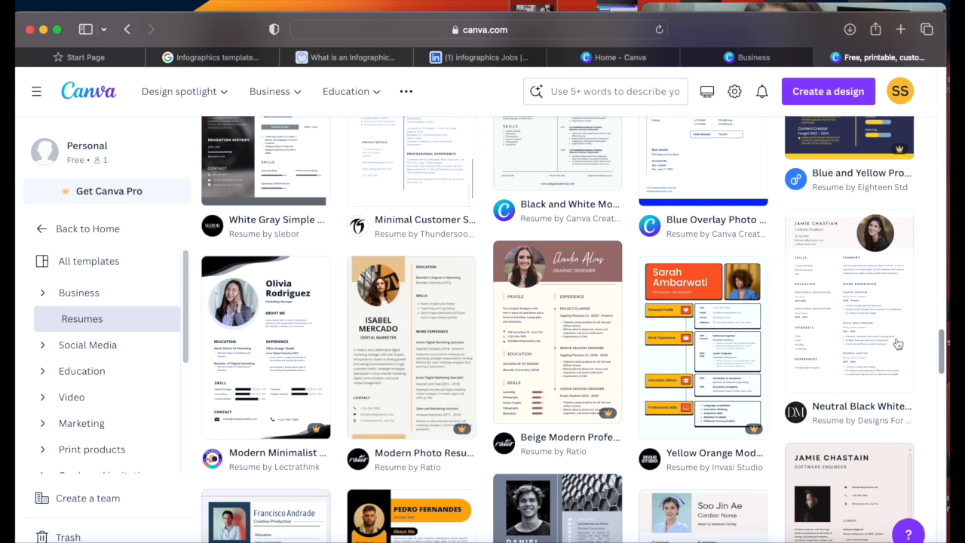
left_click_drag(943, 345, 946, 95)
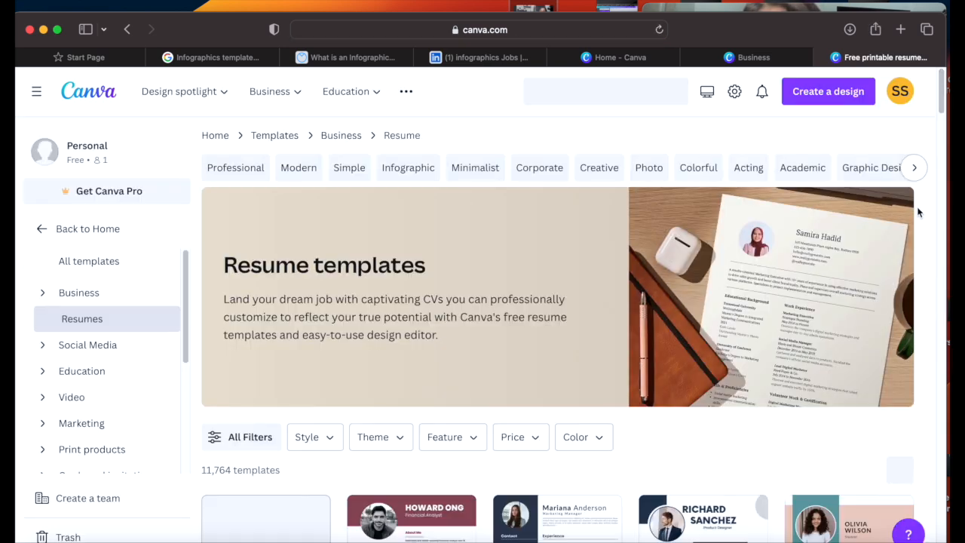
Step: Browse the 1,613 Graphic Design resume templates, then return to all resume templates
left_click(915, 171)
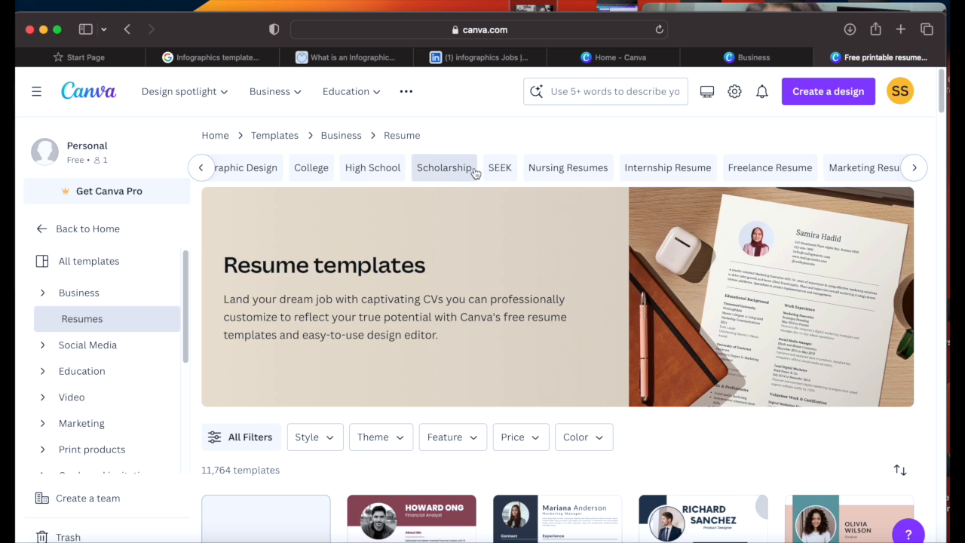
left_click(254, 170)
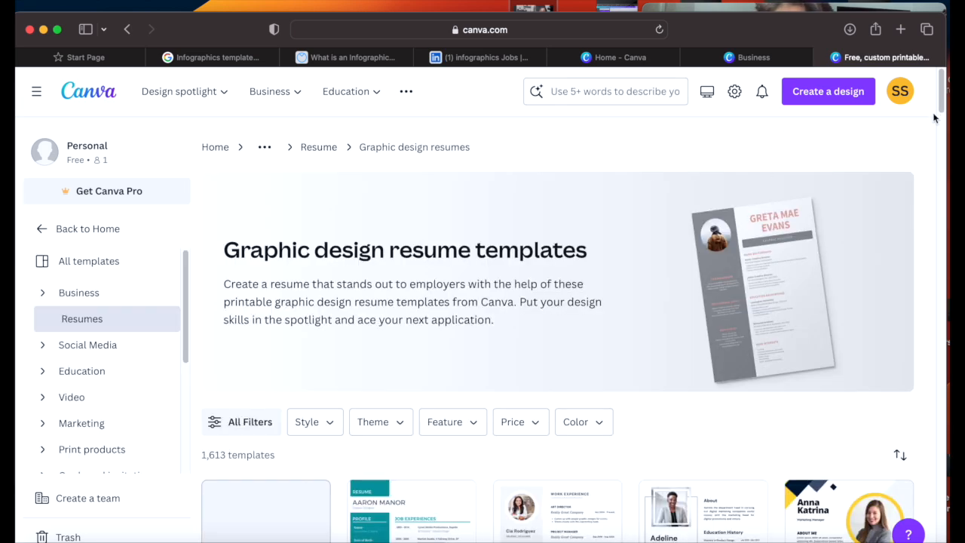
left_click_drag(945, 98, 940, 294)
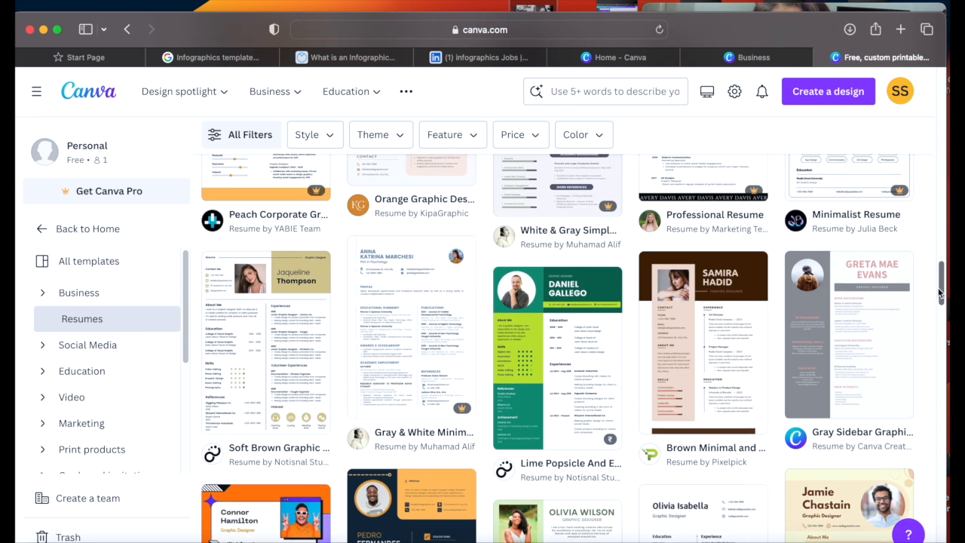
mouse_move(607, 214)
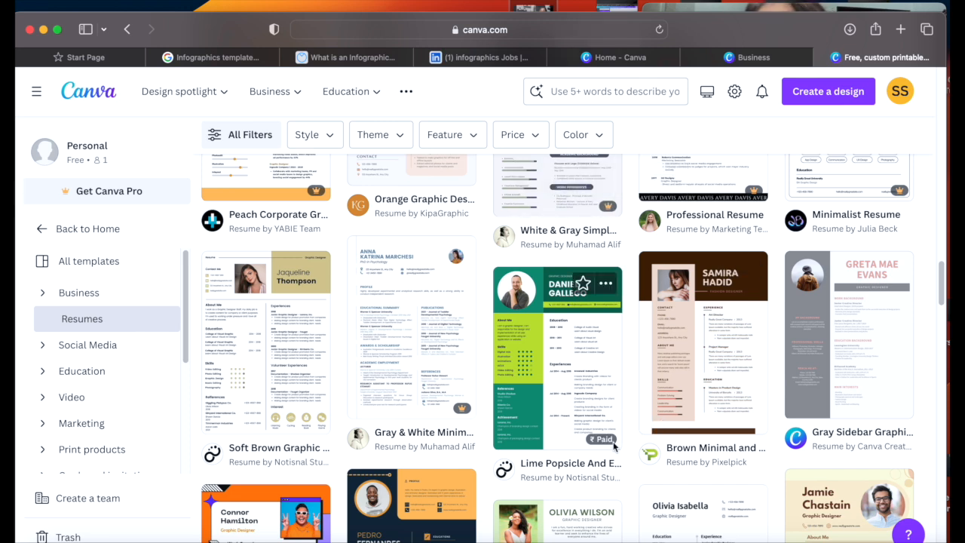
mouse_move(611, 443)
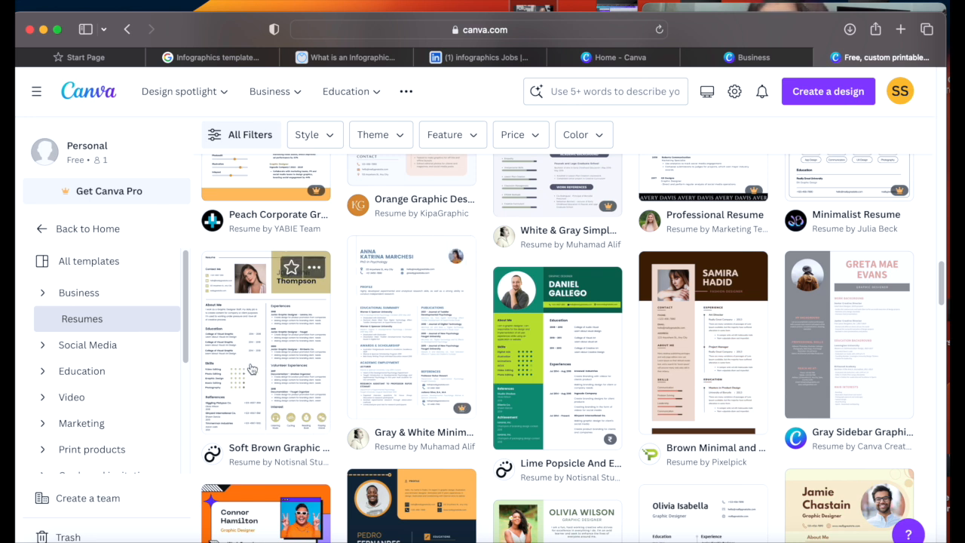
left_click_drag(942, 291, 944, 94)
left_click(325, 149)
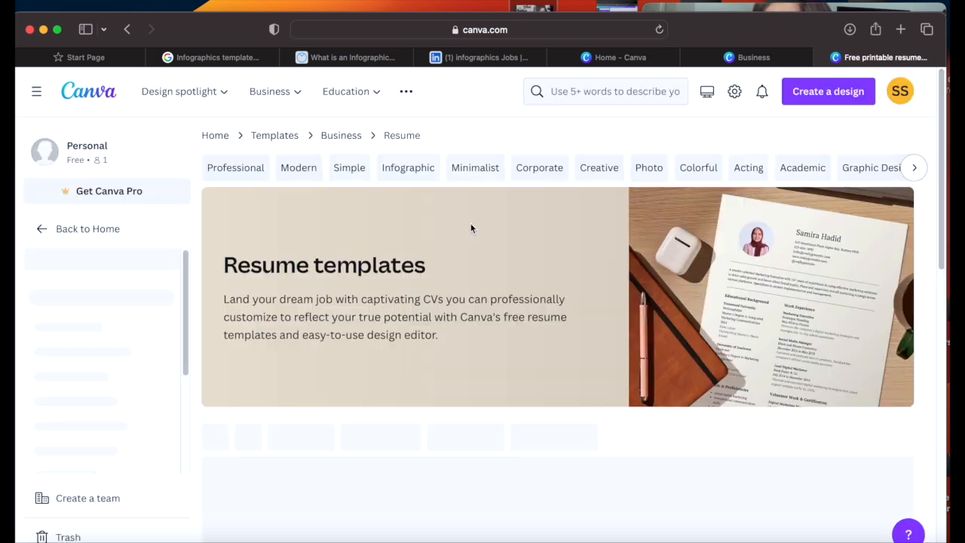
Step: Page through the resume category chips to the end and open Yoga Teacher Resume
left_click(913, 168)
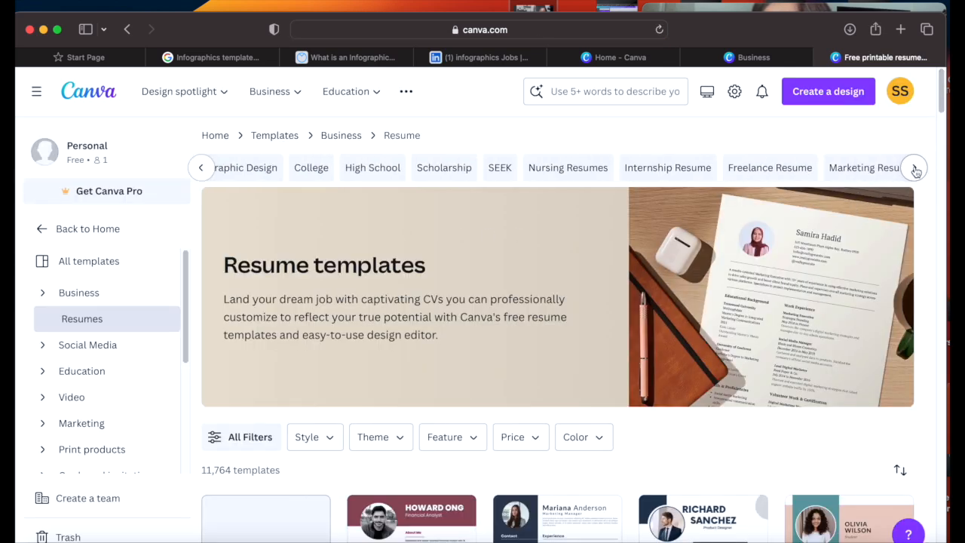
left_click(914, 169)
left_click(199, 170)
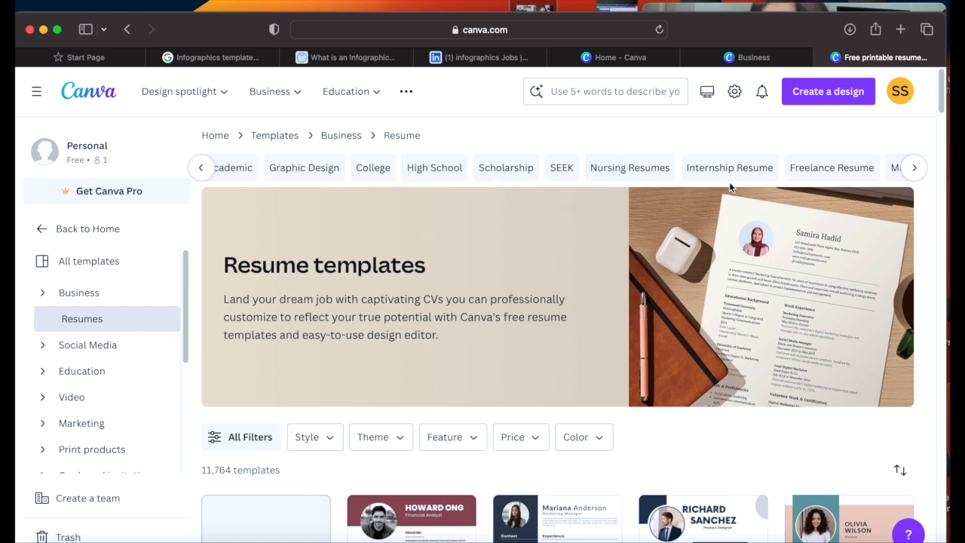
left_click(914, 168)
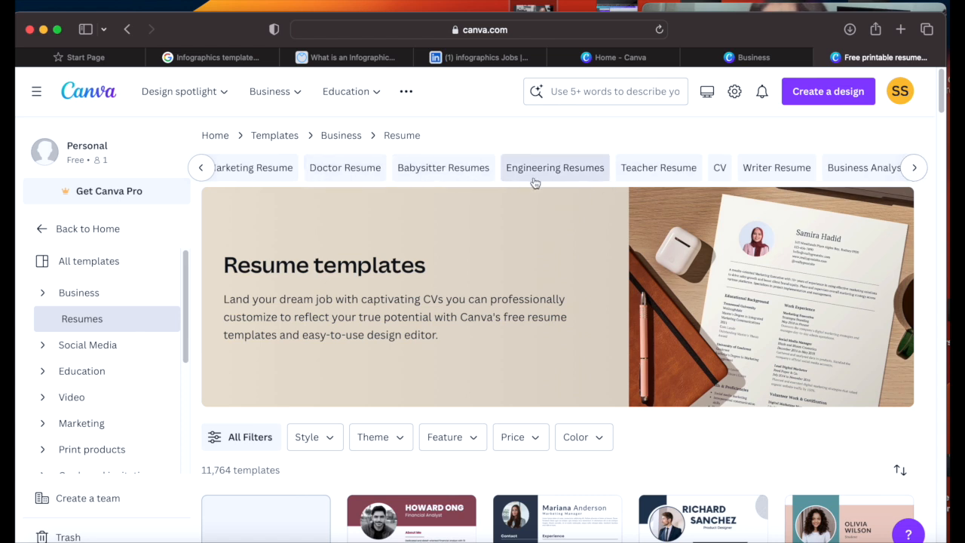
left_click(915, 169)
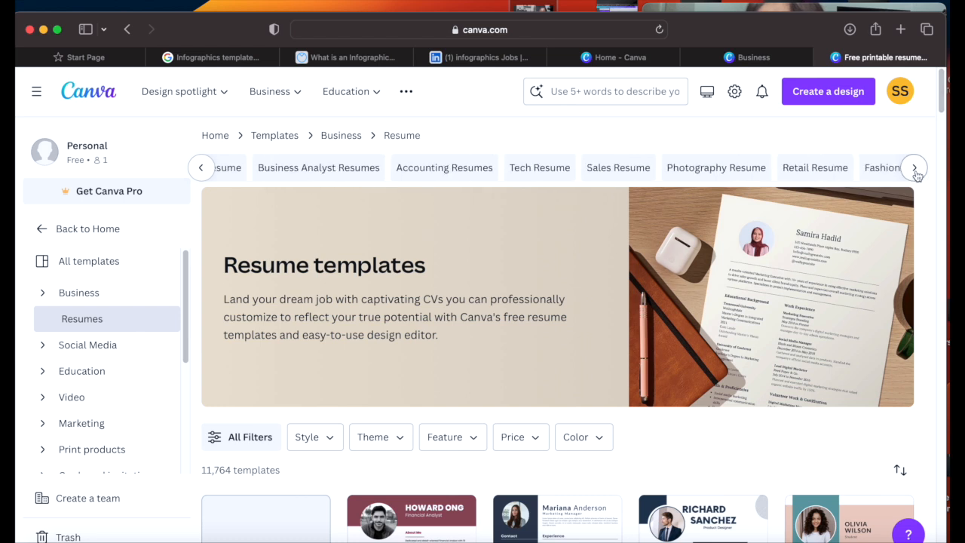
left_click(915, 170)
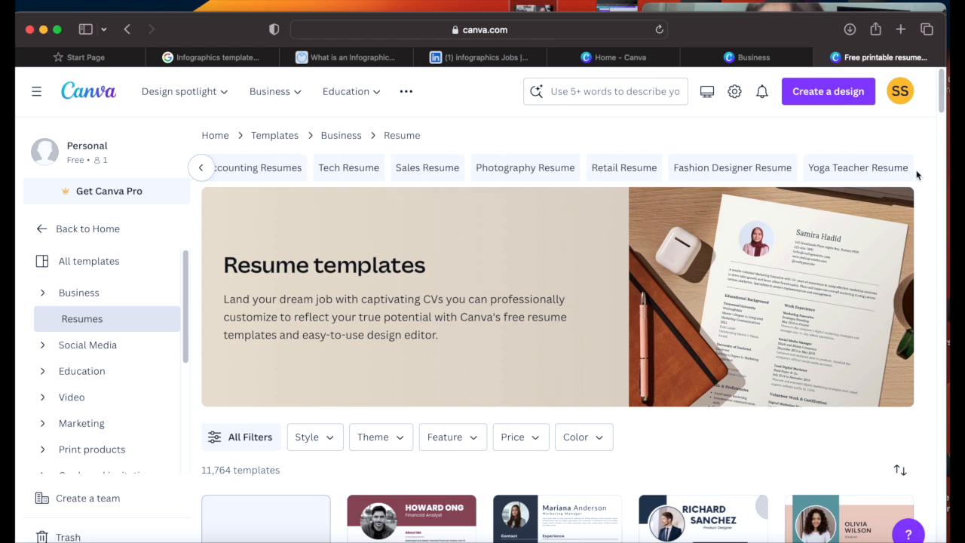
left_click(874, 169)
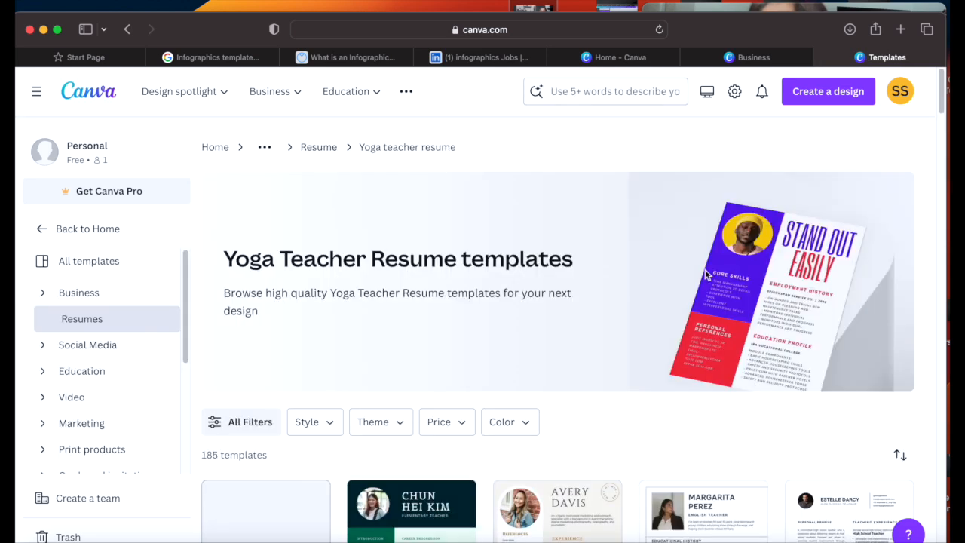
Step: Scroll through the 185 Yoga Teacher Resume templates, then return to all resume templates
left_click_drag(942, 92, 948, 168)
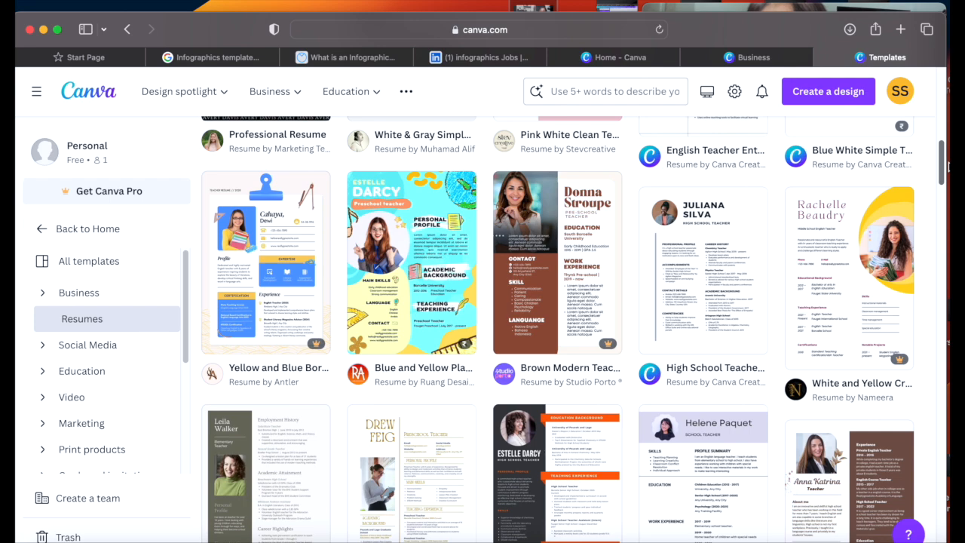
left_click_drag(948, 168, 939, 343)
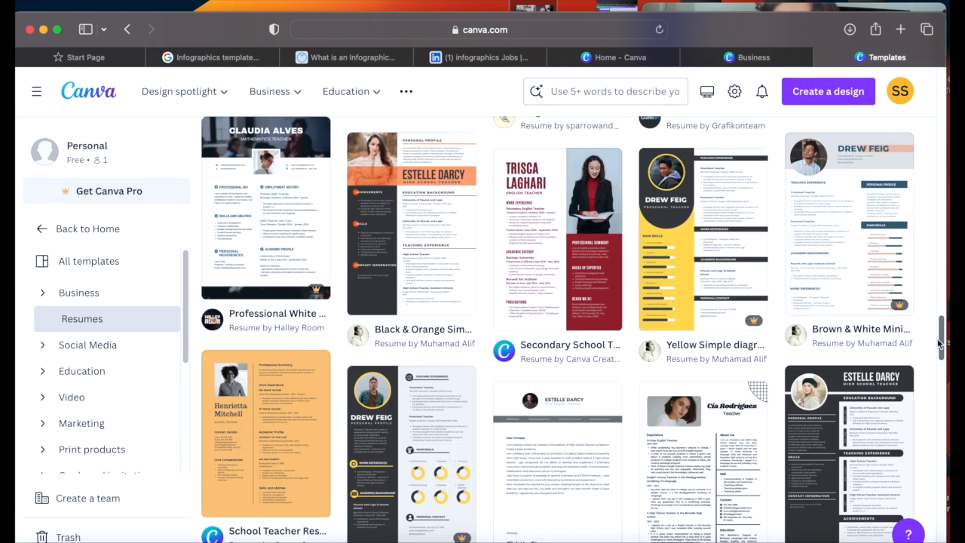
left_click_drag(939, 343, 935, 367)
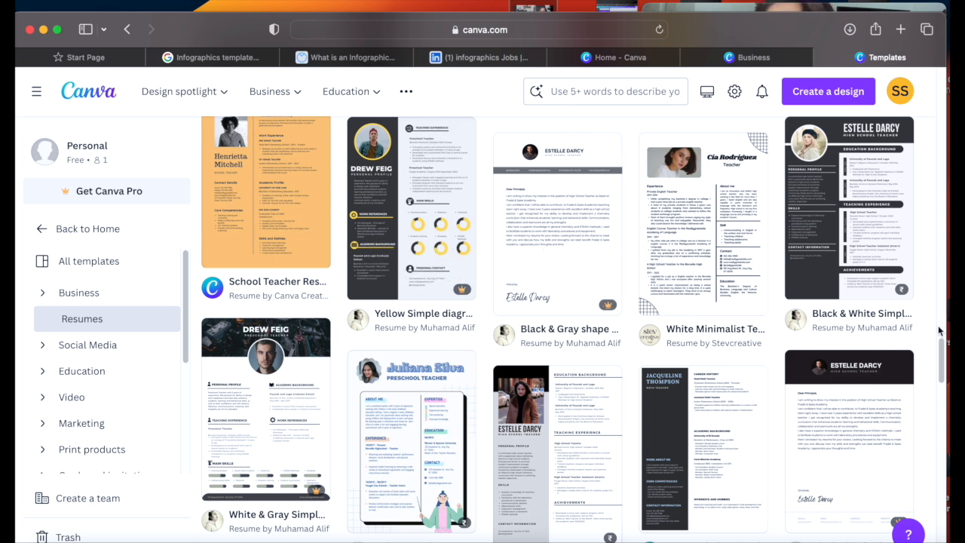
left_click_drag(941, 362, 941, 92)
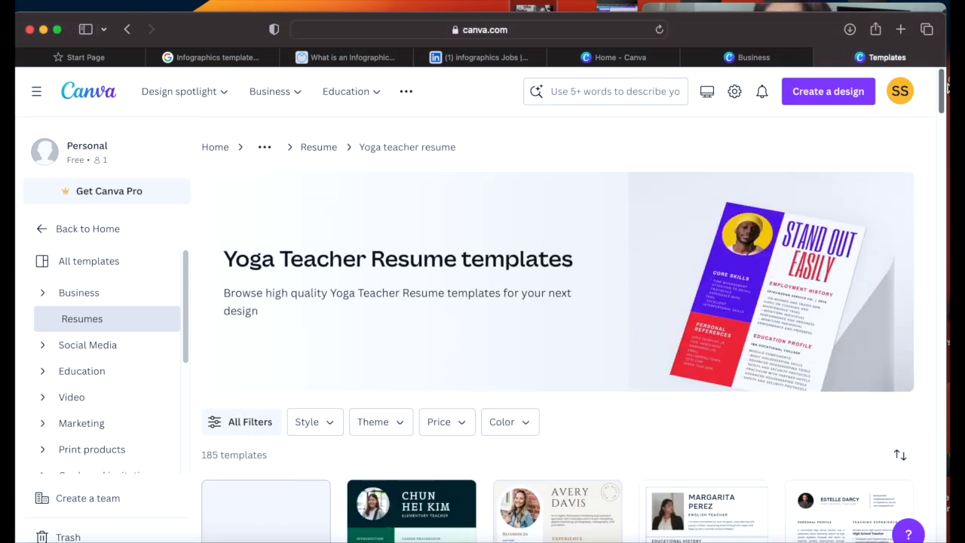
left_click(320, 148)
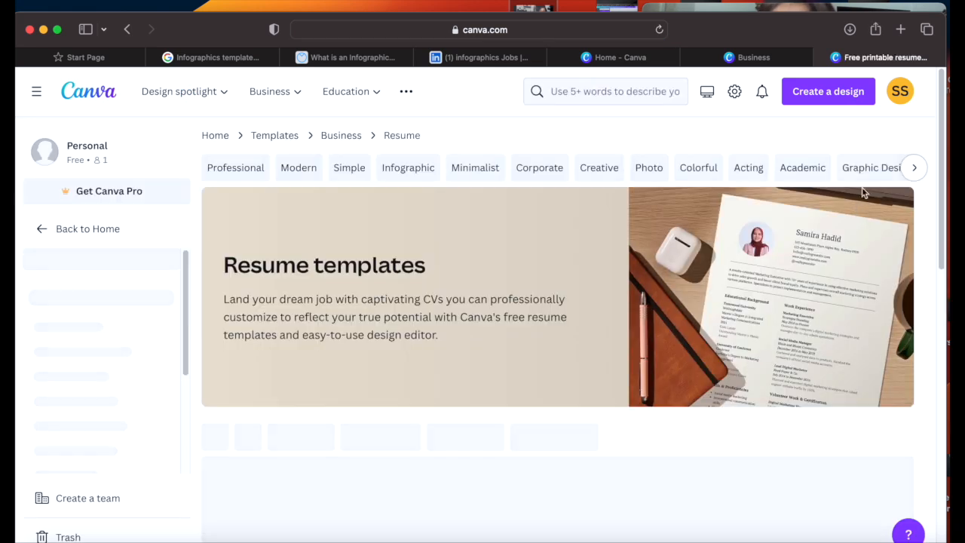
Step: Scroll the resume gallery and open the Black Modern Chief Exclusive Office Resume template's details
left_click_drag(941, 106, 939, 225)
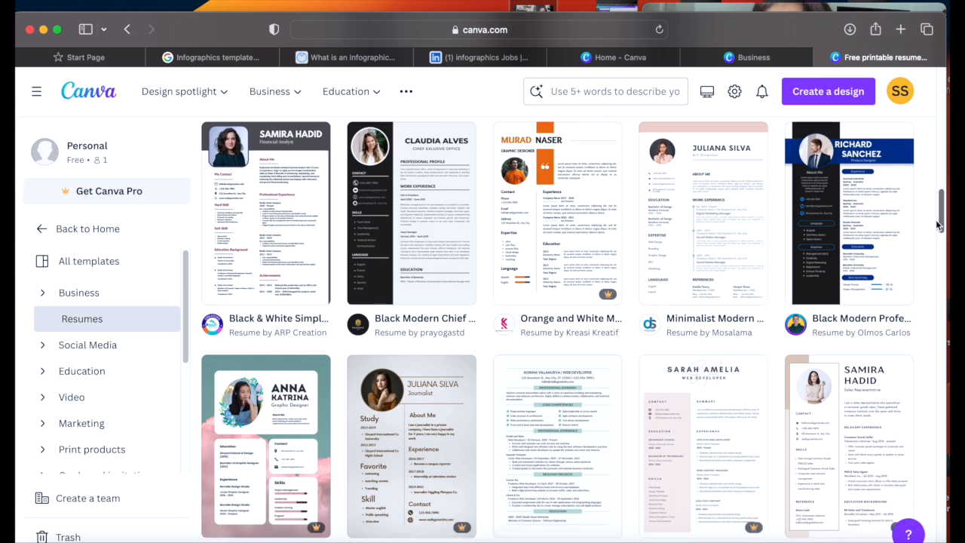
left_click_drag(936, 219, 936, 219)
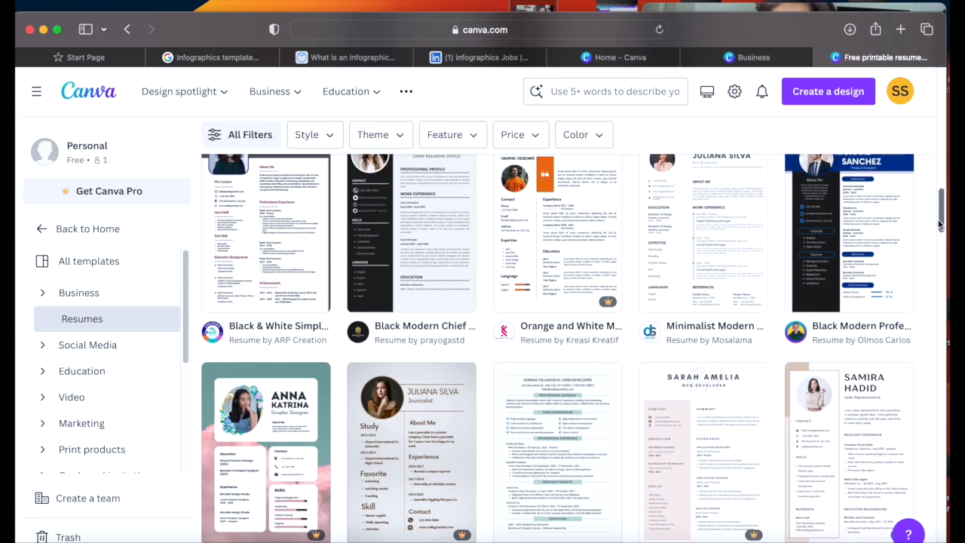
left_click(391, 236)
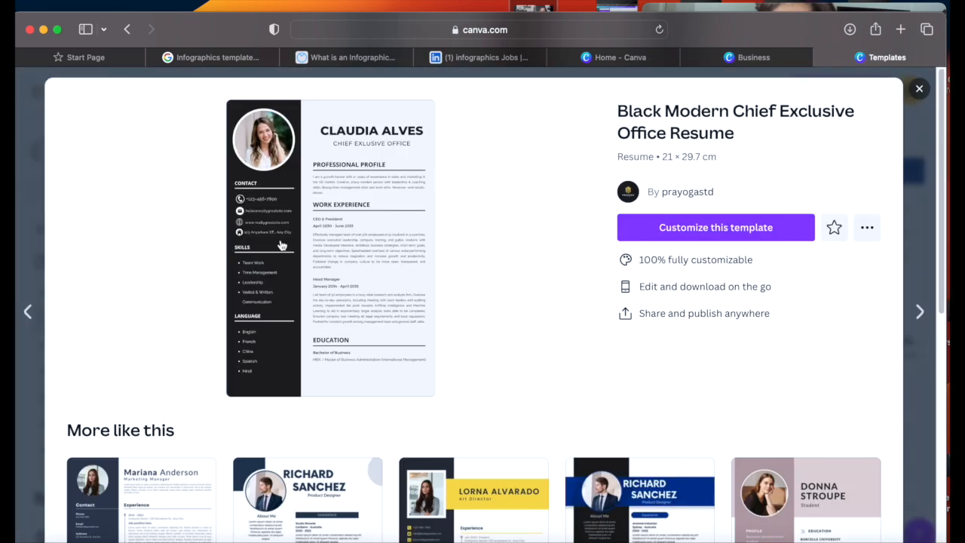
Step: Open the Black Modern Chief template as an editable design
left_click(701, 228)
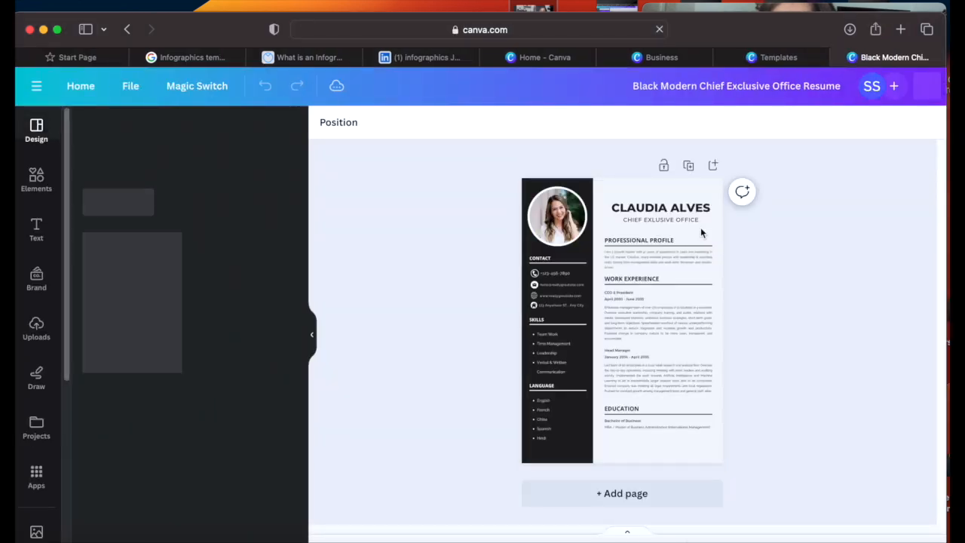
left_click(557, 215)
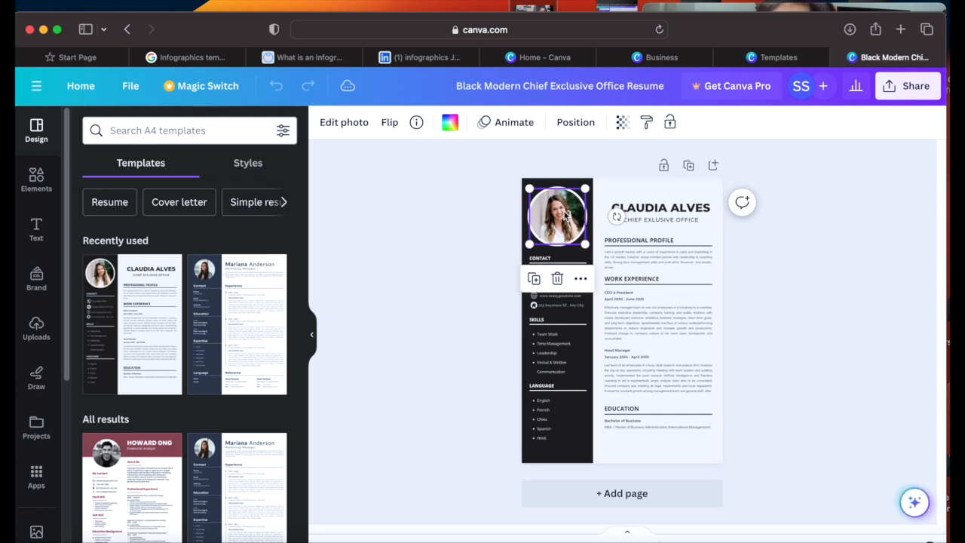
left_click(804, 452)
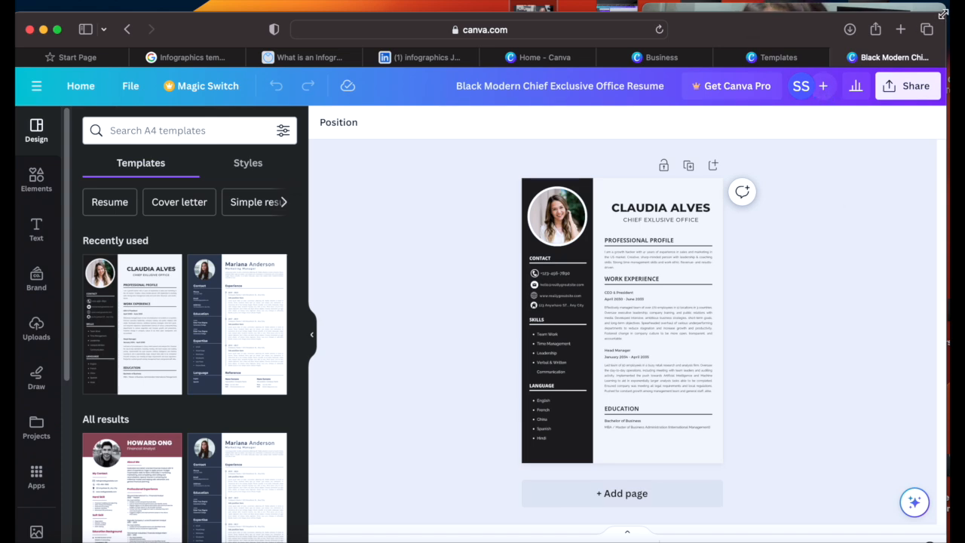
Step: Zoom the page to 178% and select the circular sample profile photo
left_click_drag(943, 13, 943, 0)
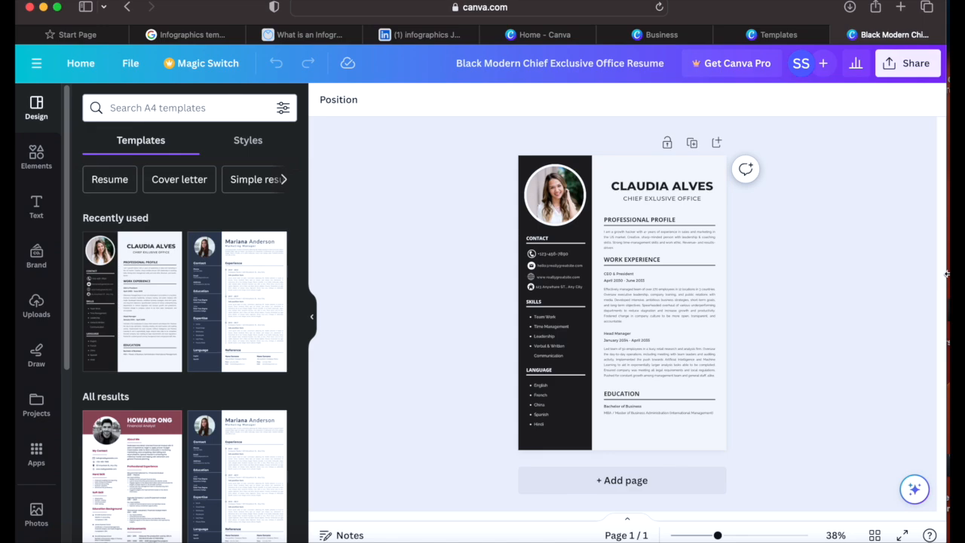
left_click_drag(718, 535, 744, 535)
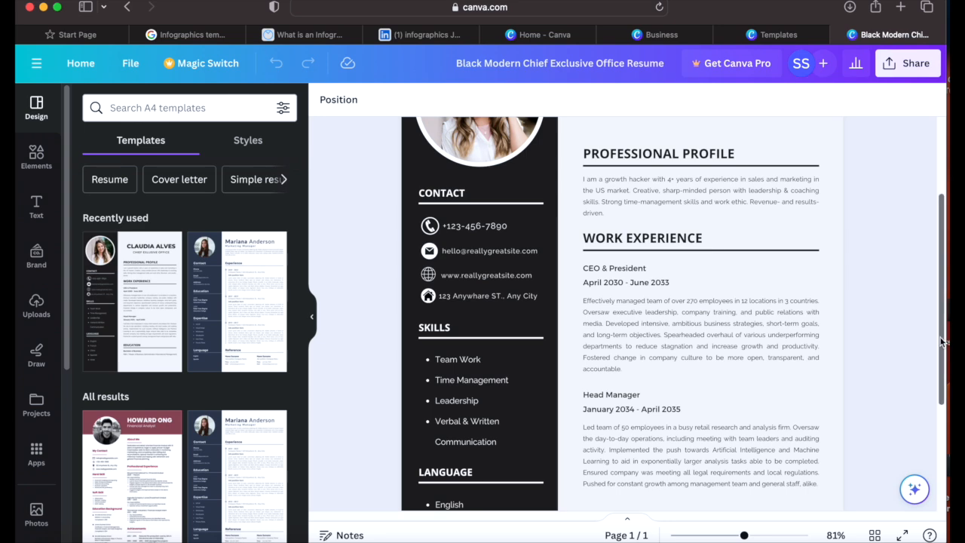
scroll(941, 341, "up", 5)
left_click(509, 256)
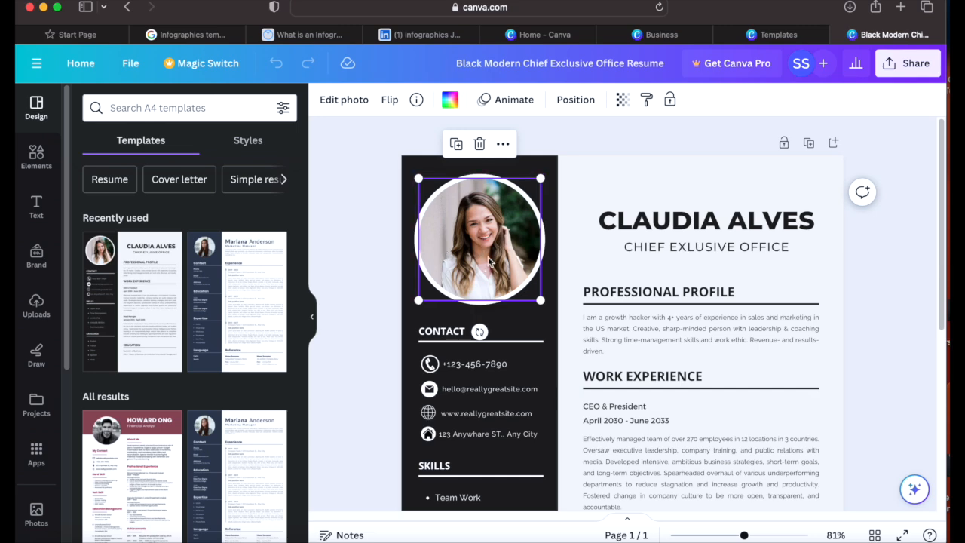
Step: Upload the Purple and Yellow portrait PNG and drop it into the circular profile frame
left_click(33, 317)
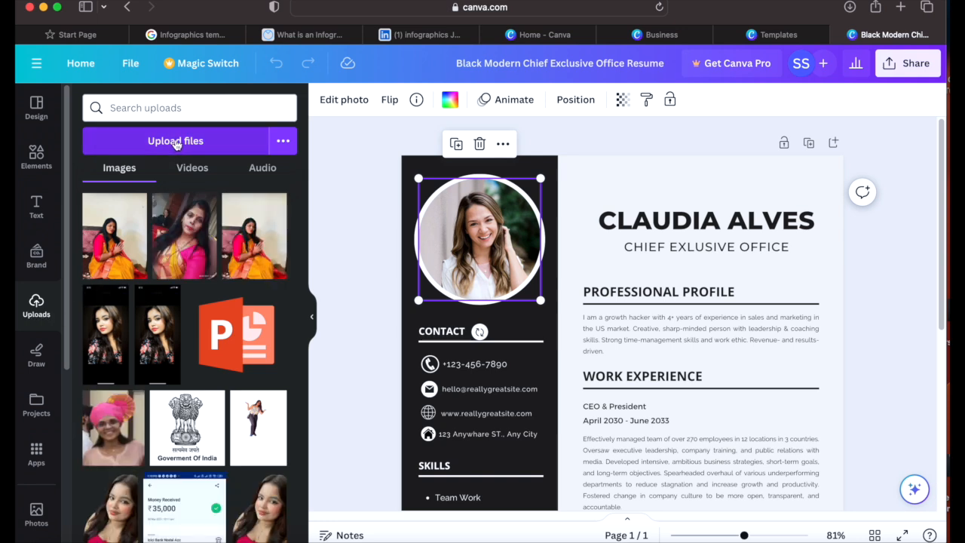
left_click(175, 144)
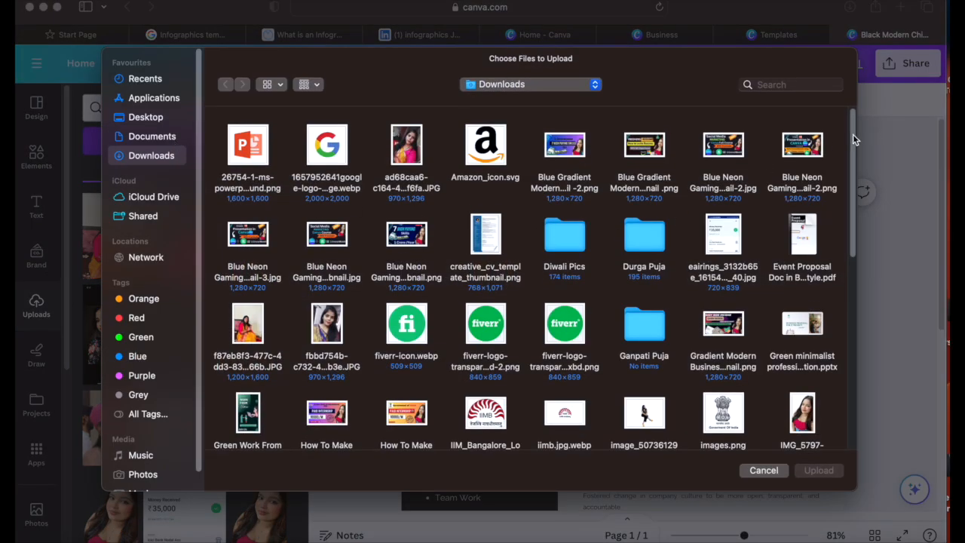
left_click_drag(852, 137, 842, 294)
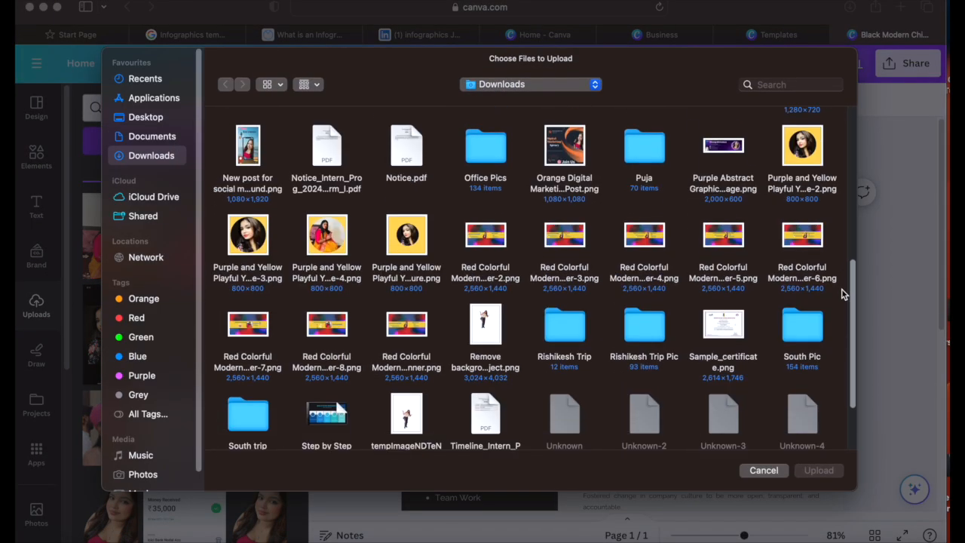
left_click(243, 244)
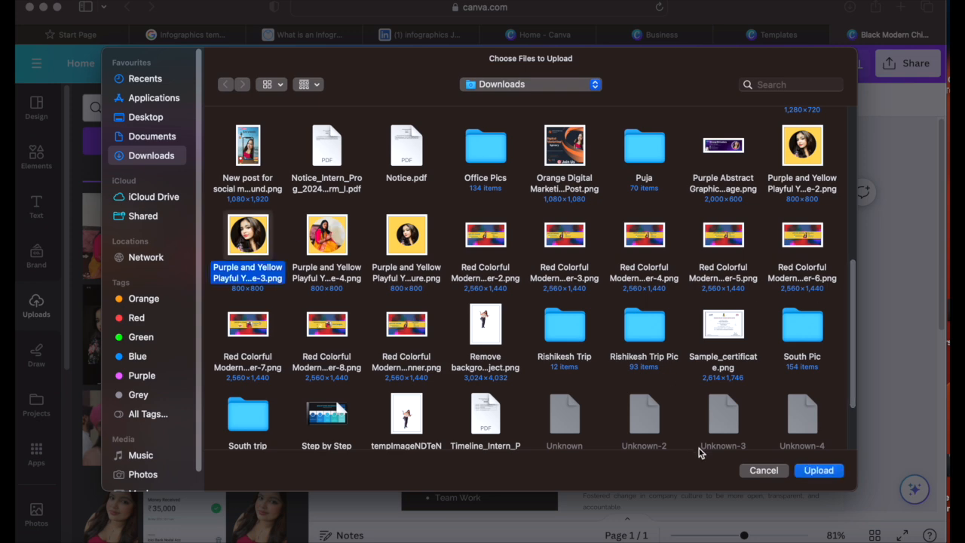
left_click(827, 474)
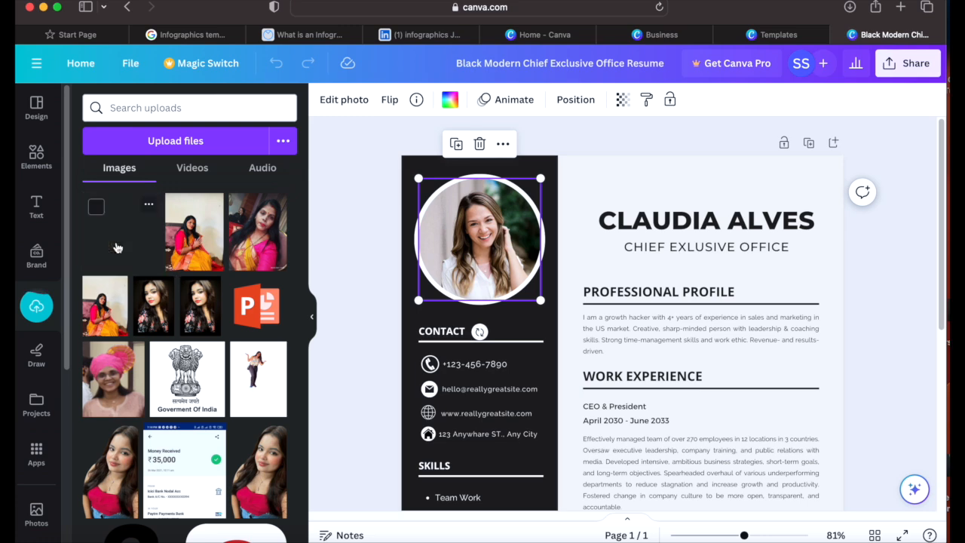
left_click_drag(108, 248, 454, 251)
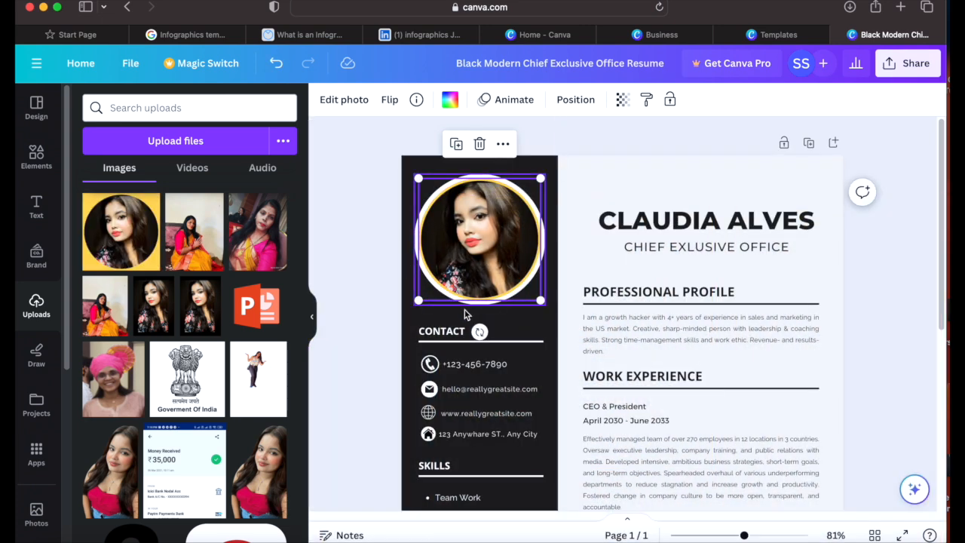
left_click(457, 317)
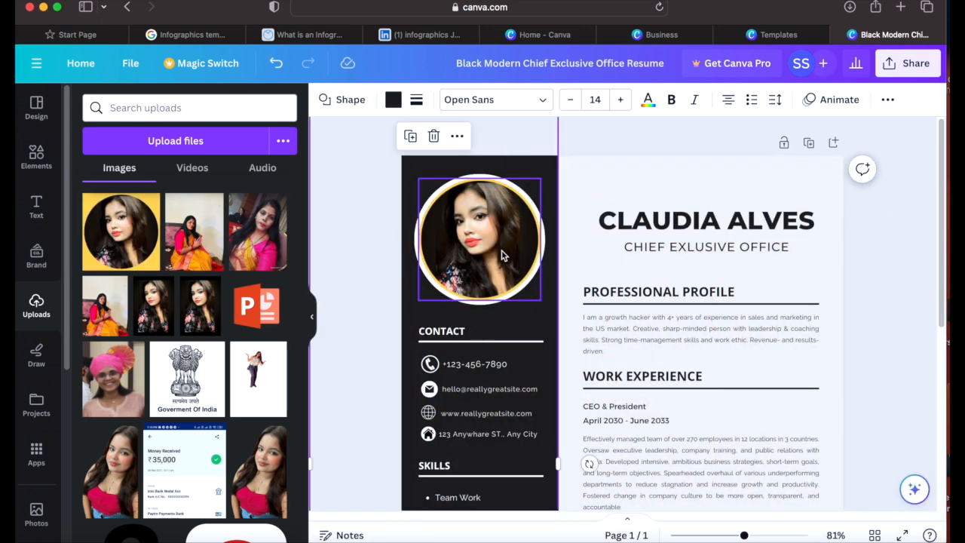
Step: Delete the sample phone number and the sample email text from the contact list
double_click(490, 364)
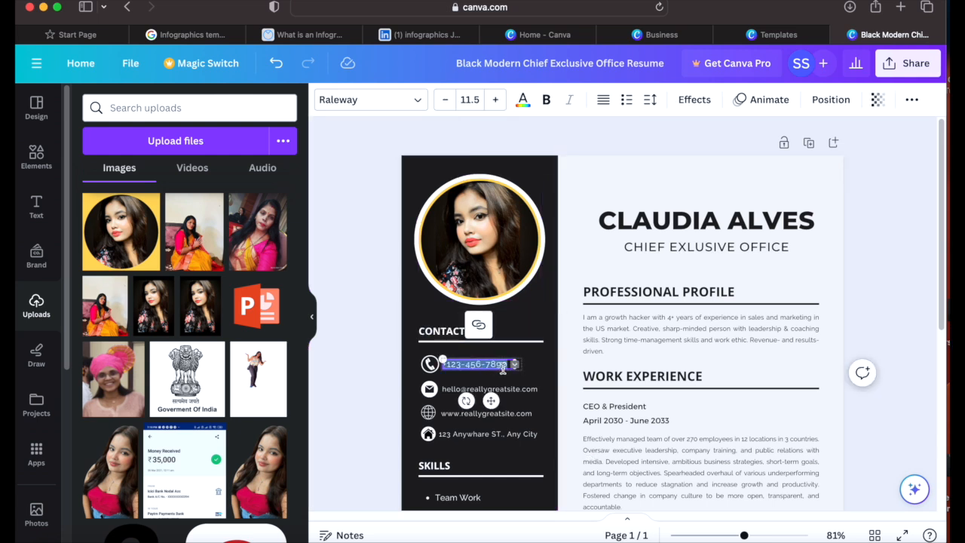
key("BackSpace")
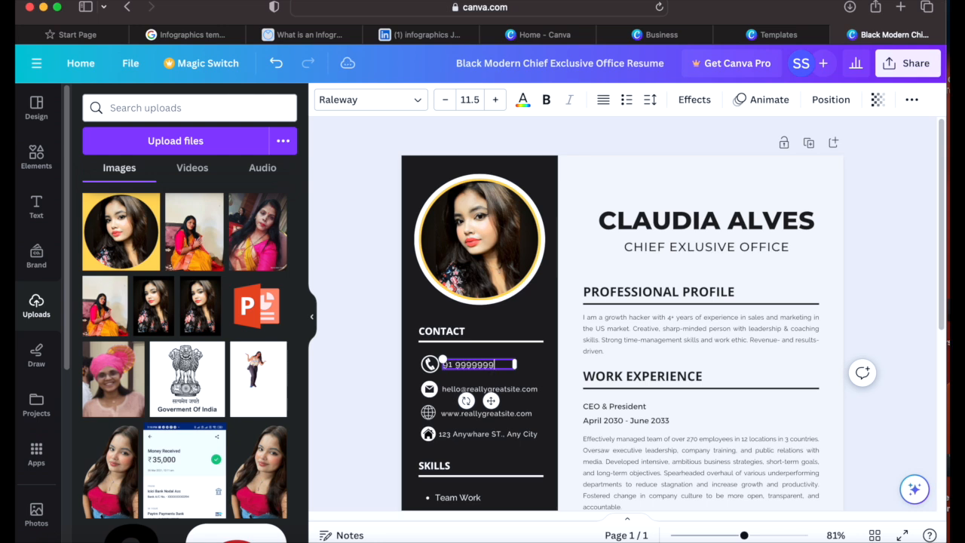
double_click(517, 389)
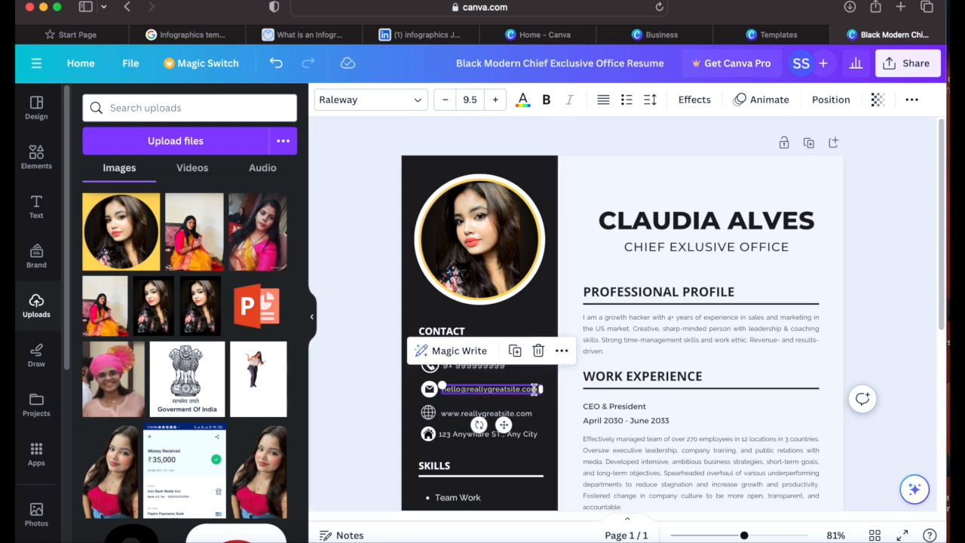
double_click(538, 390)
key("BackSpace")
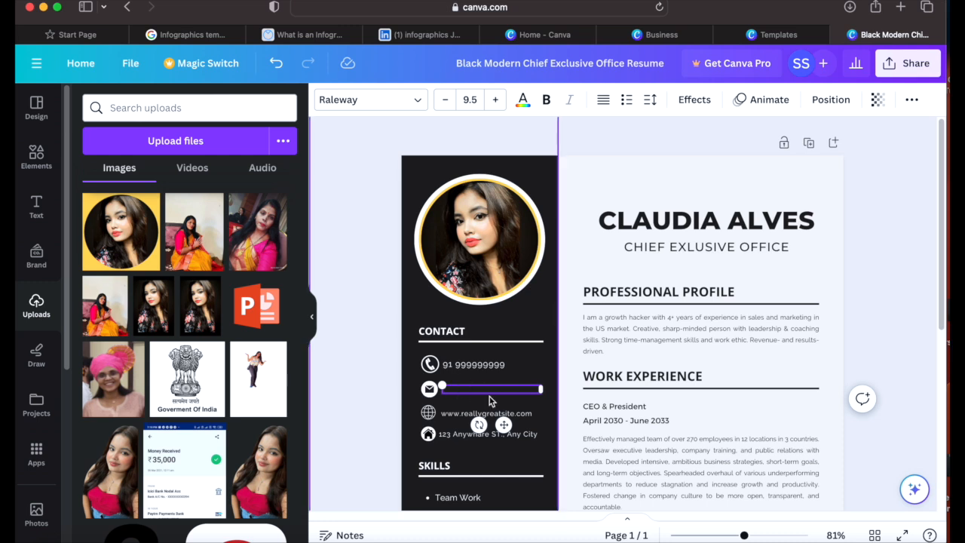
Step: Add a subheading text box and move it beside the email icon
right_click(462, 387)
right_click(456, 391)
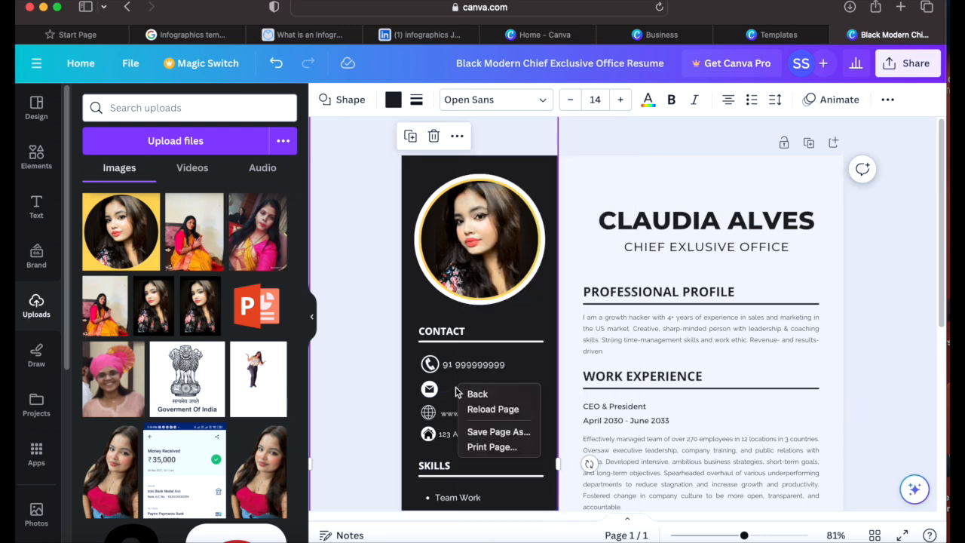
left_click(447, 396)
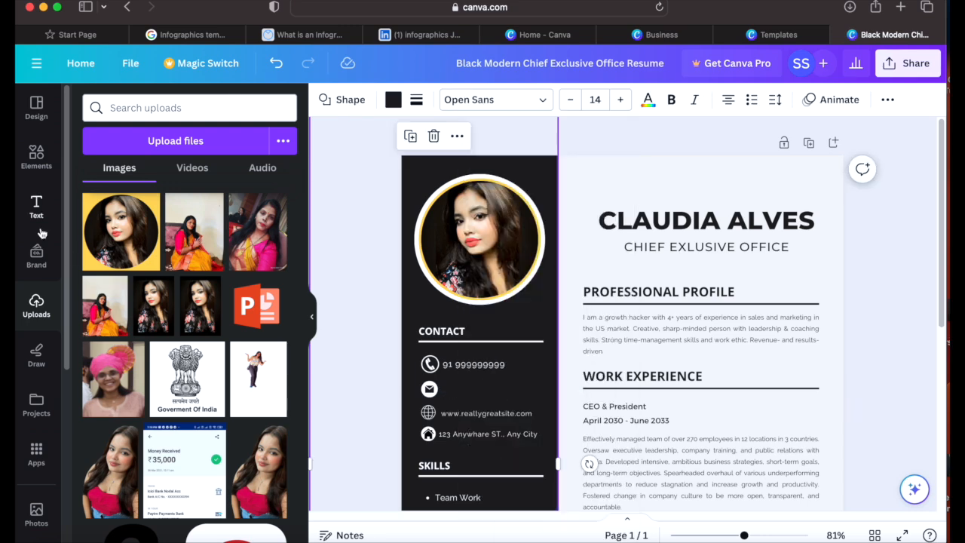
left_click(36, 215)
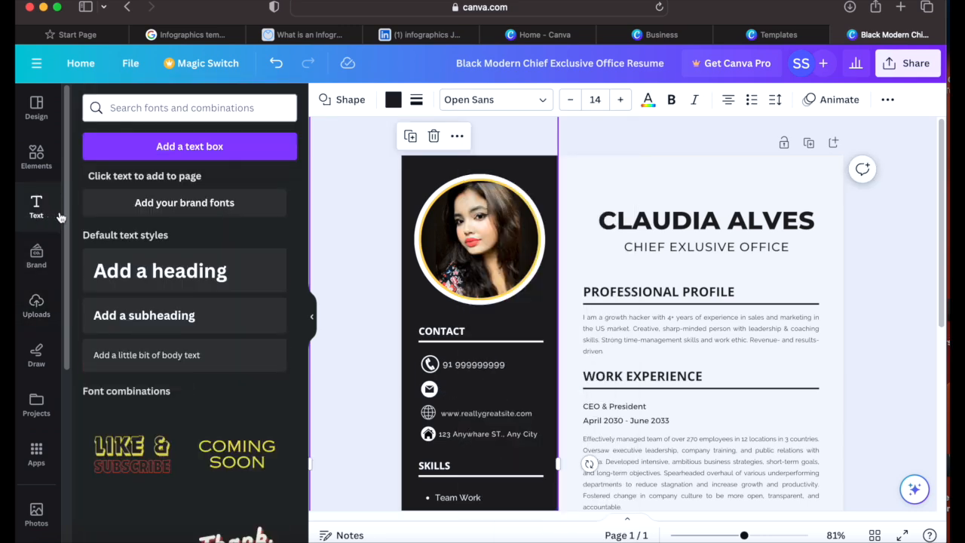
left_click(172, 321)
left_click_drag(517, 336, 632, 333)
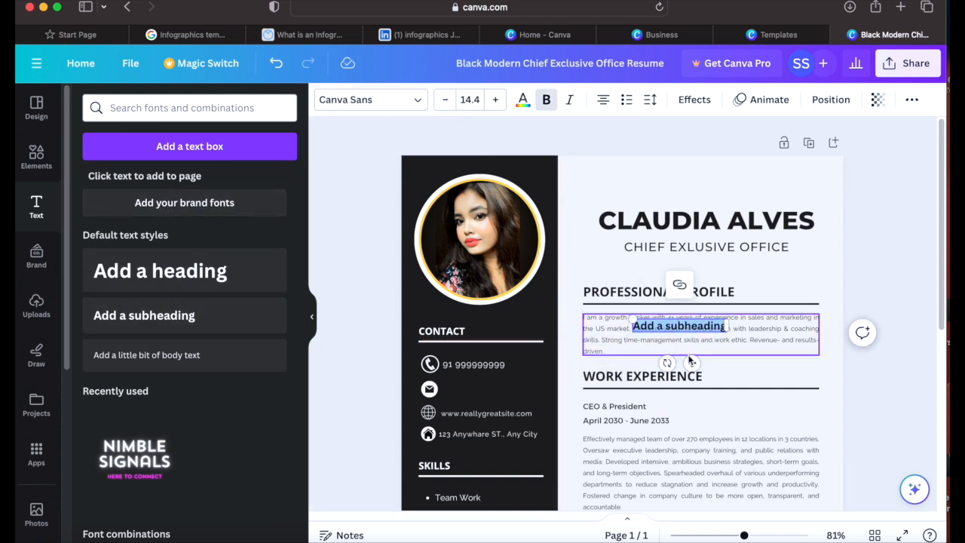
left_click_drag(690, 363, 501, 424)
Step: Resize the text box to fit the email line and type the candidate's email address
left_click(534, 388)
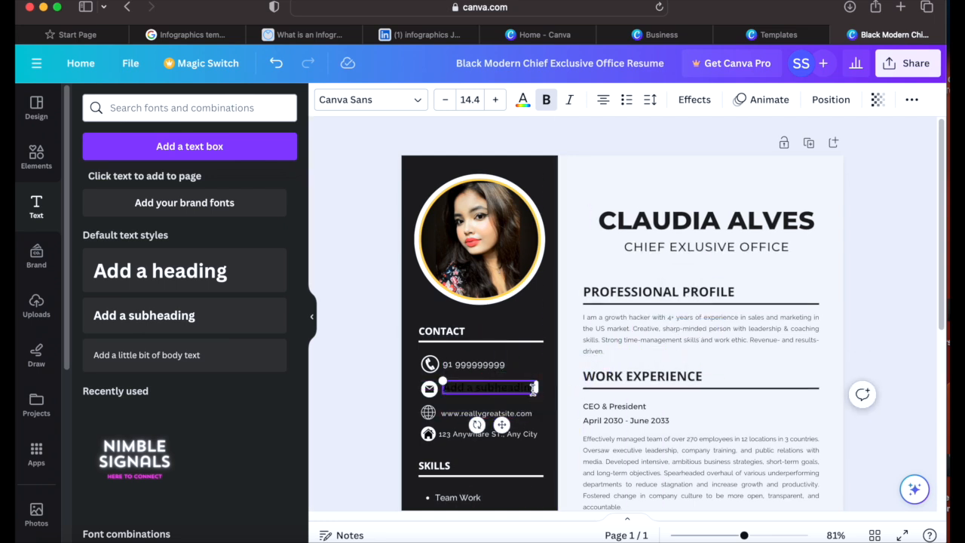
left_click_drag(534, 389, 490, 388)
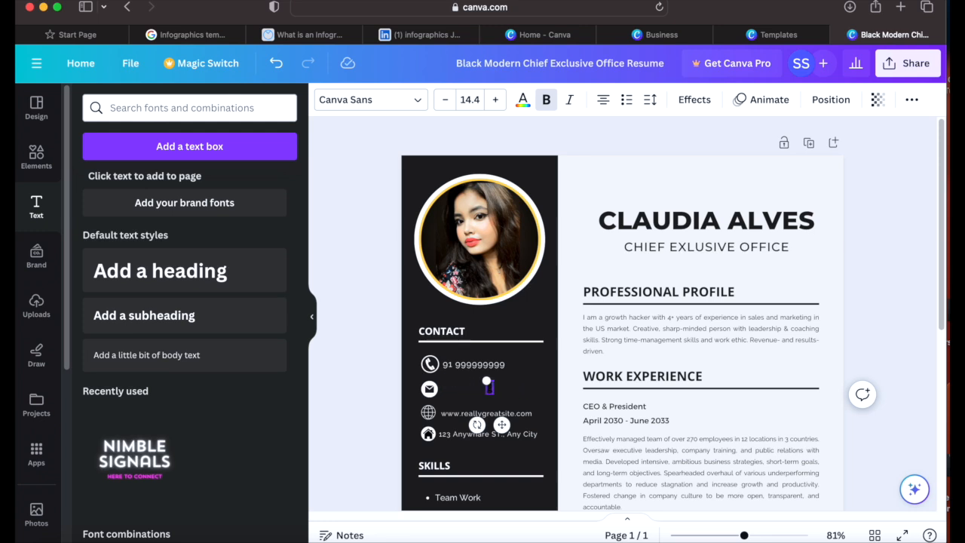
left_click_drag(487, 382, 430, 382)
type("@")
type("MAIL.COM")
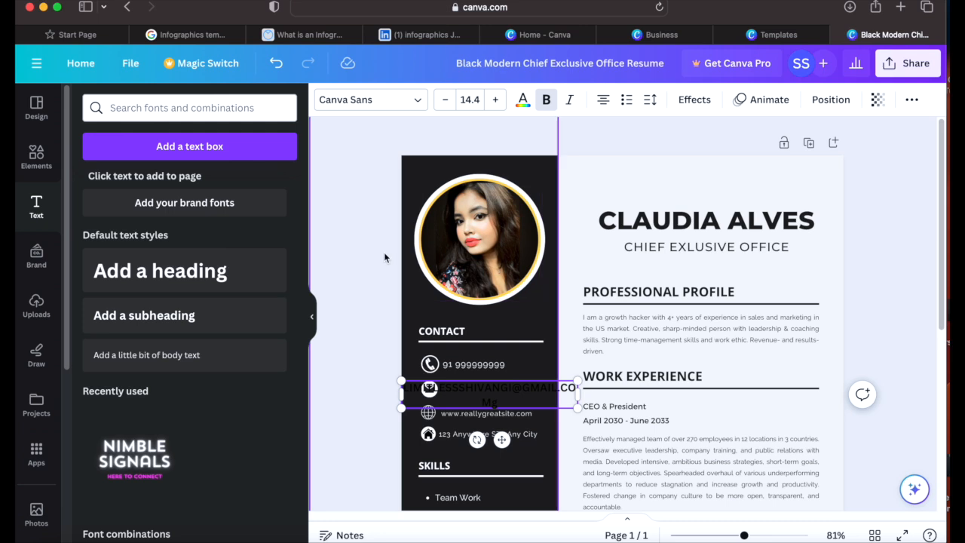
Step: Make the email text white at font size 6 and align it with its icon
left_click(521, 101)
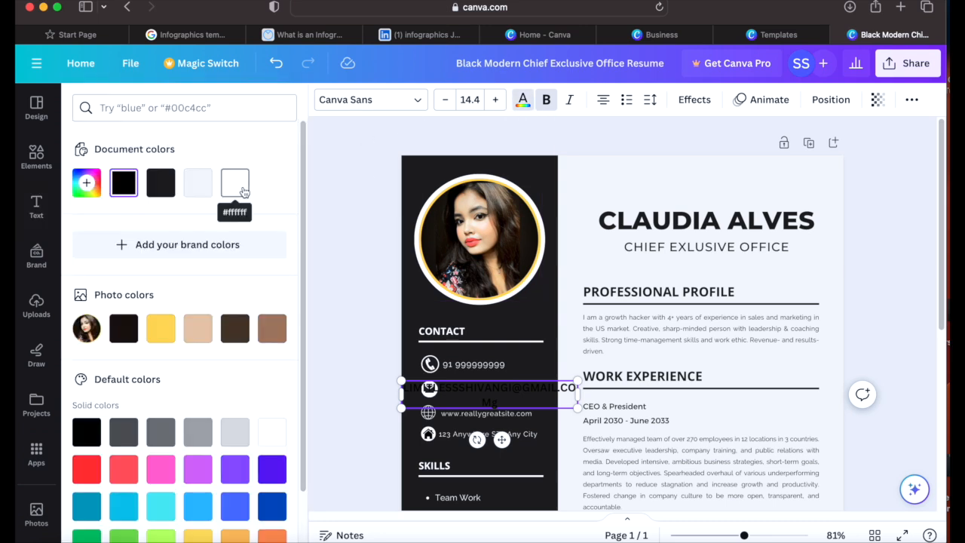
left_click(235, 182)
left_click_drag(509, 401, 399, 388)
left_click(124, 182)
left_click(234, 183)
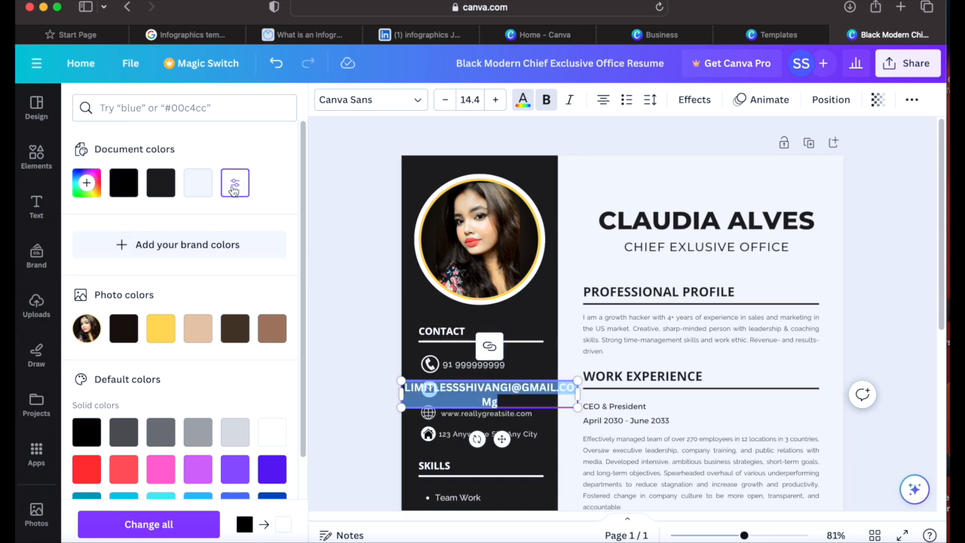
left_click(469, 99)
key("BackSpace")
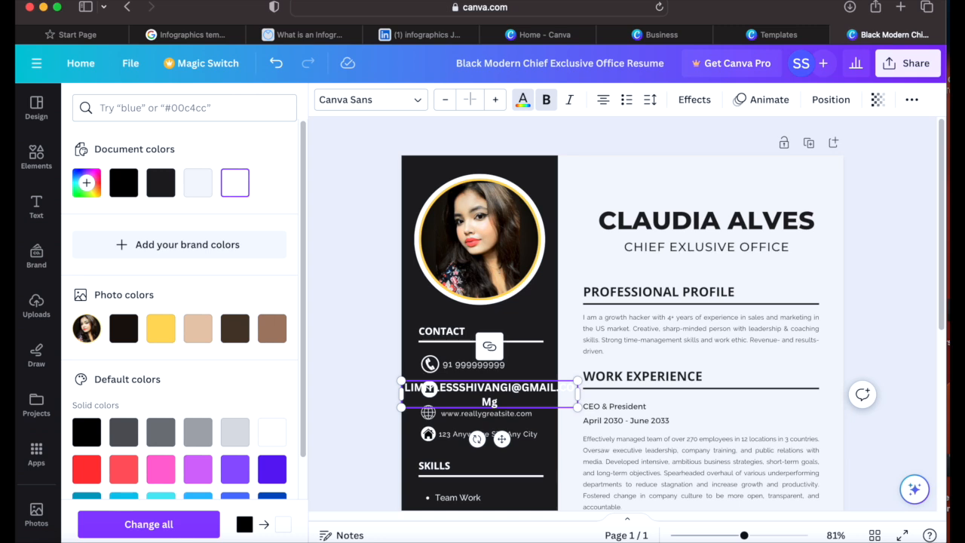
type("6")
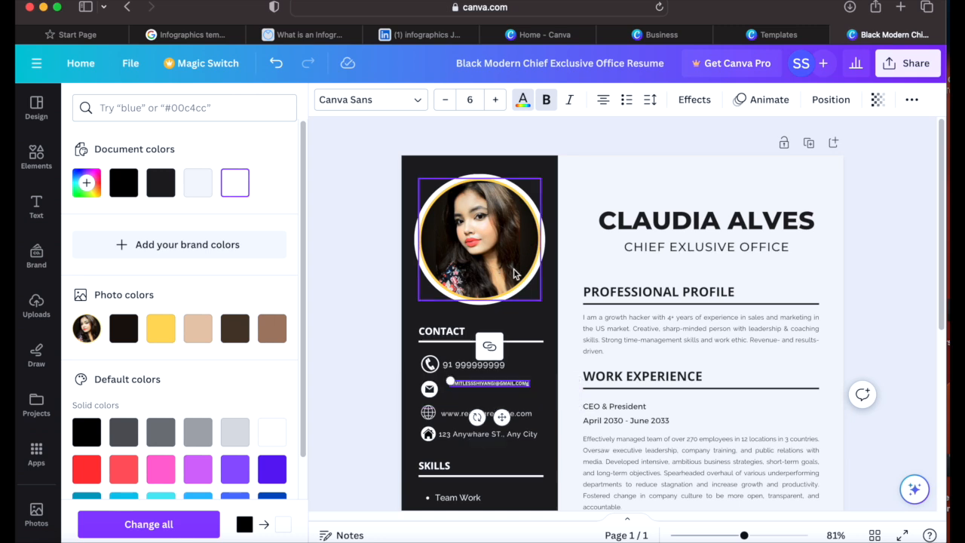
mouse_move(503, 416)
left_mouse_down()
mouse_move(499, 396)
mouse_move(498, 426)
left_mouse_up()
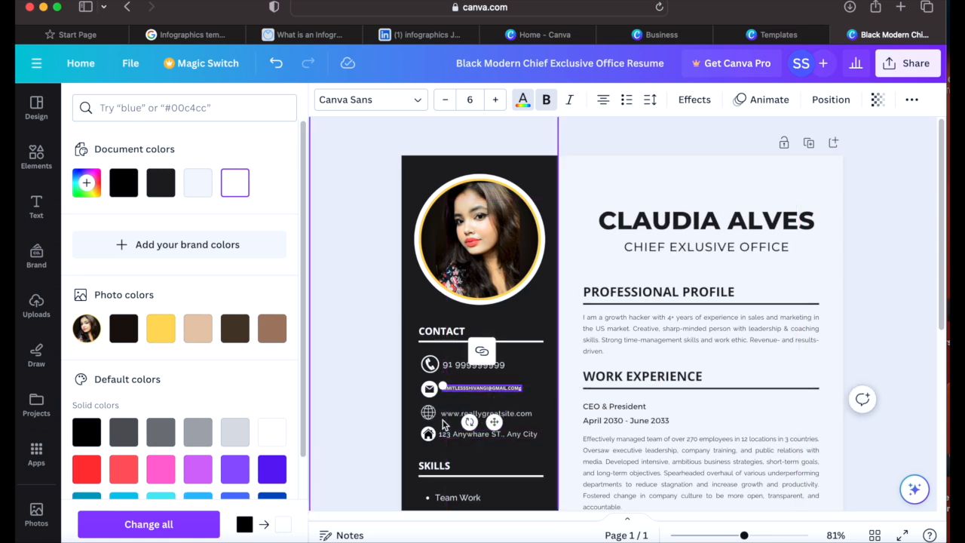
left_click(500, 413)
Step: Delete the sample street address text from the address line
left_click(504, 435)
left_click(503, 434)
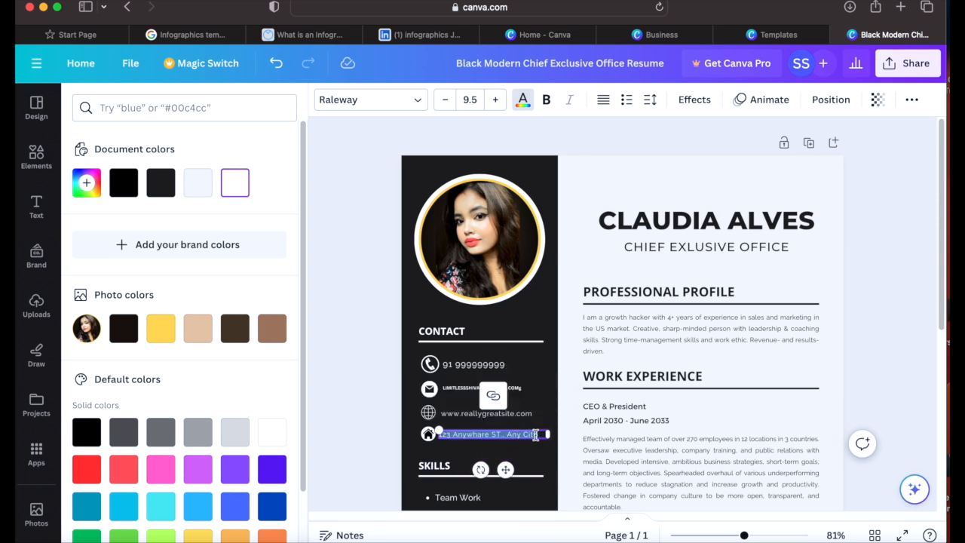
key("BackSpace")
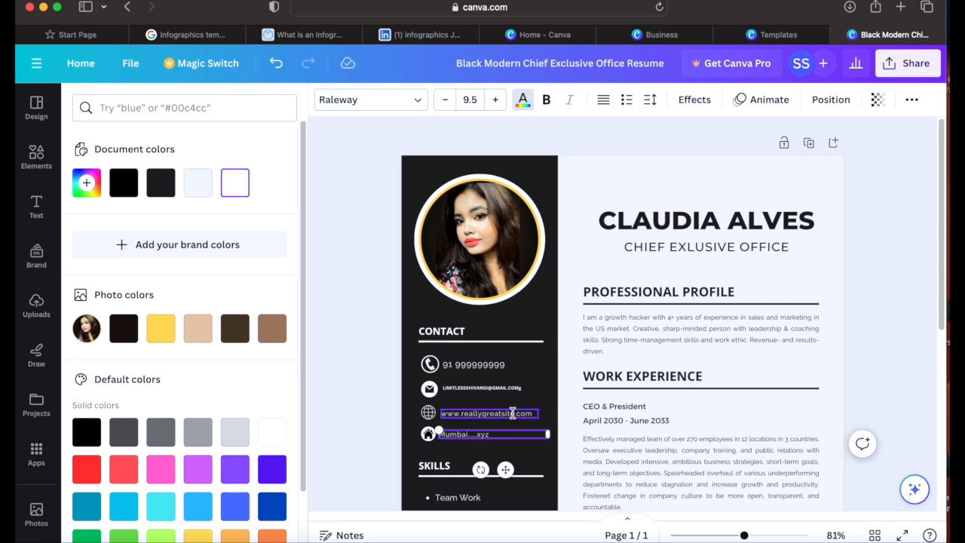
Step: Replace the template's sample heading name with the candidate's full name, fixing a typo
left_click(614, 219)
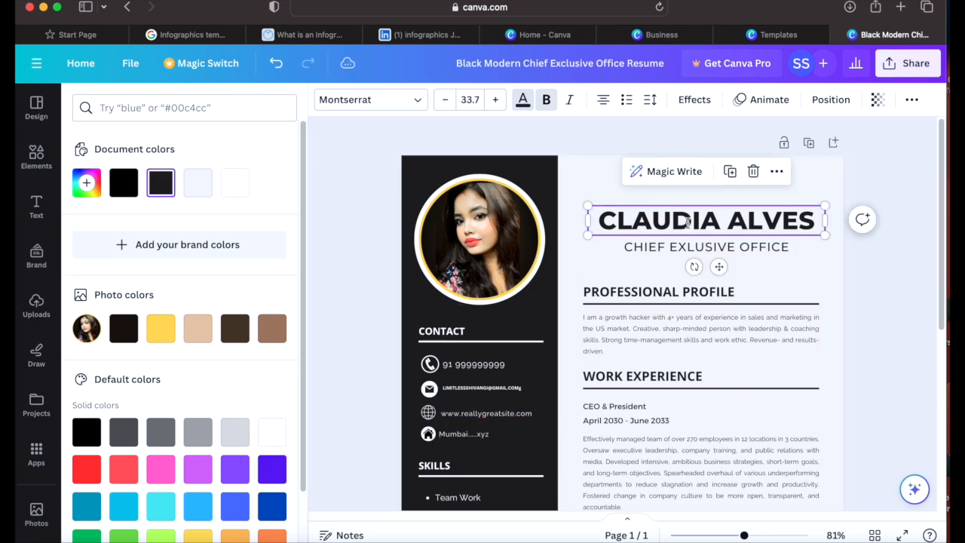
mouse_move(609, 217)
left_mouse_down()
mouse_move(679, 215)
mouse_move(603, 206)
left_mouse_up()
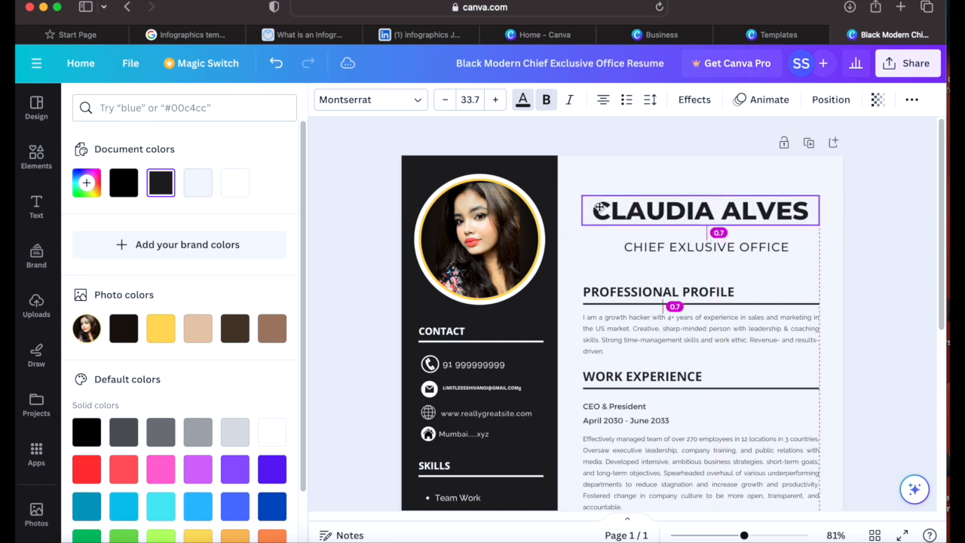
double_click(714, 214)
key("BackSpace")
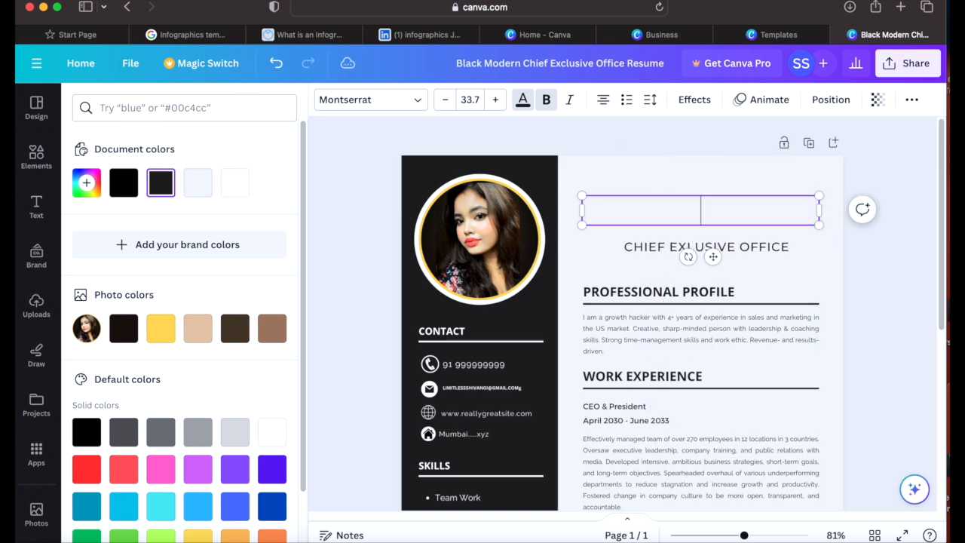
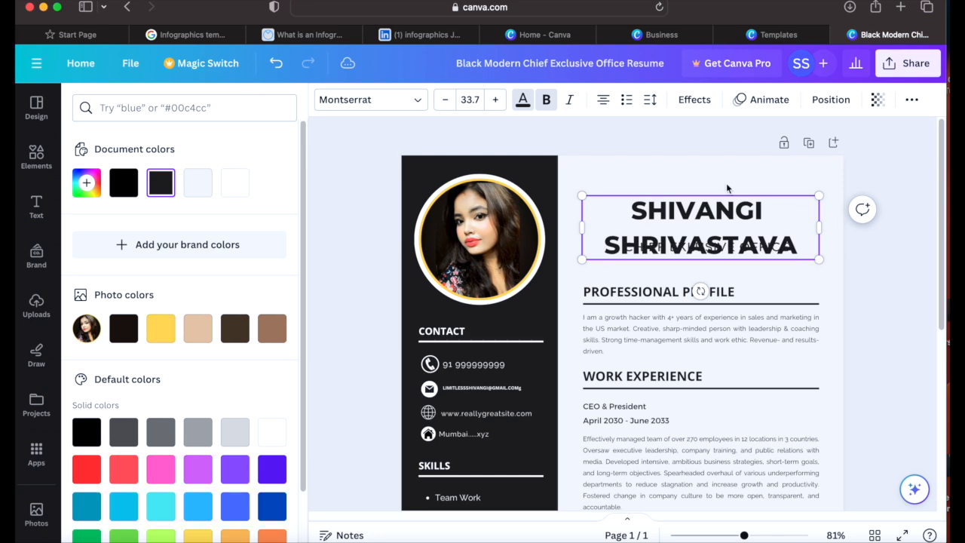
Step: Shift the job title and name heading up to the top of the right column
left_click(702, 233)
left_click_drag(701, 207, 738, 288)
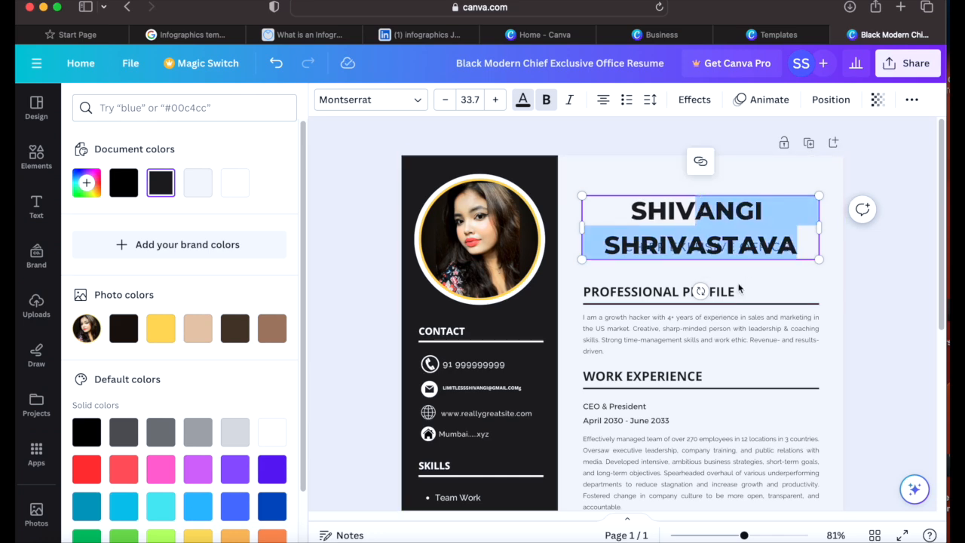
left_click(742, 300)
left_click_drag(736, 249, 743, 271)
left_click_drag(725, 205, 728, 175)
left_click(758, 265)
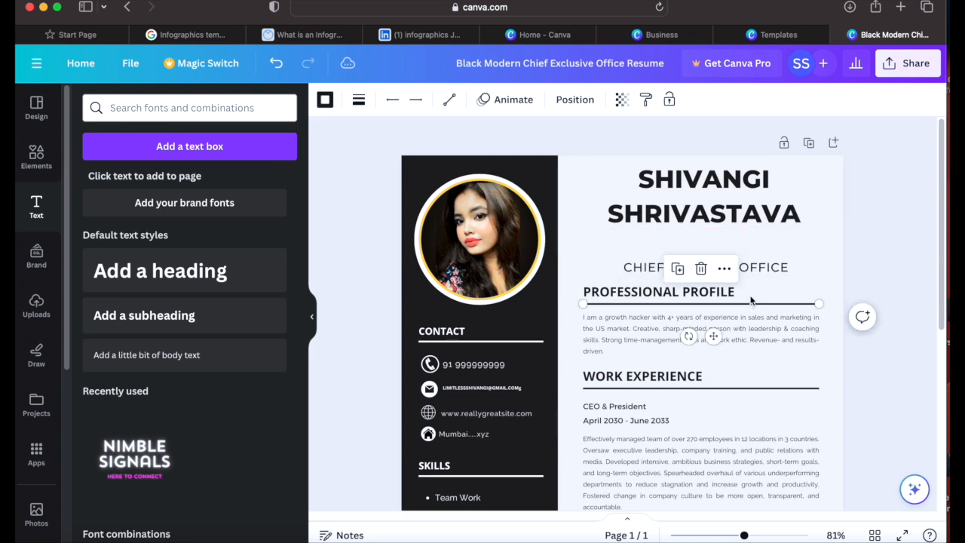
Step: Move the job title under the name and retype it as PROJECT MANAGER, correcting typos
left_click_drag(757, 266, 764, 247)
double_click(763, 248)
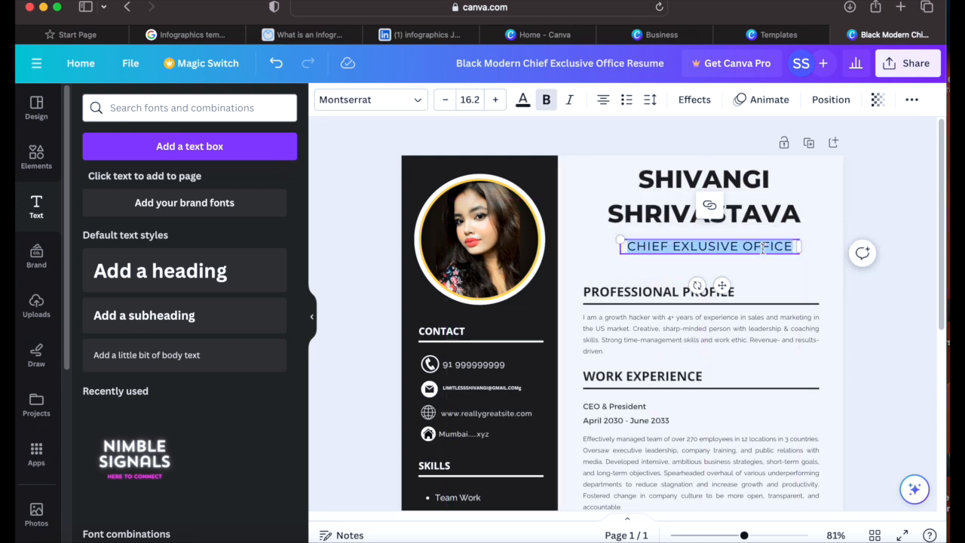
key("BackSpace")
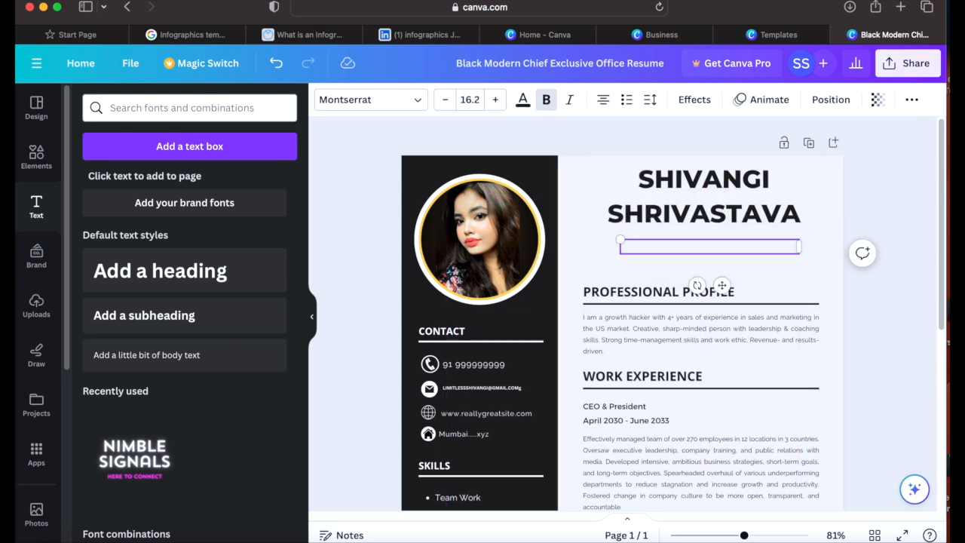
type("PROJECT MANAN")
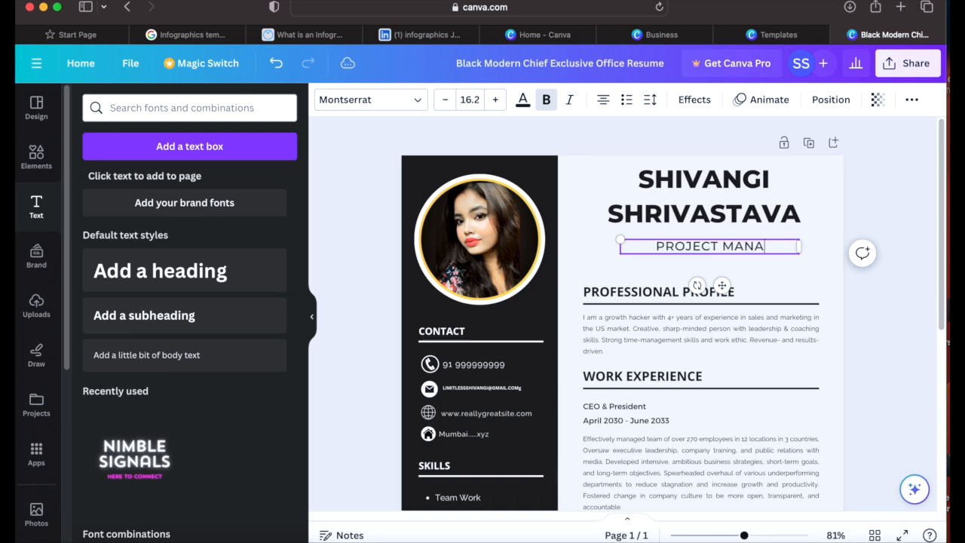
key("BackSpace")
type("GER")
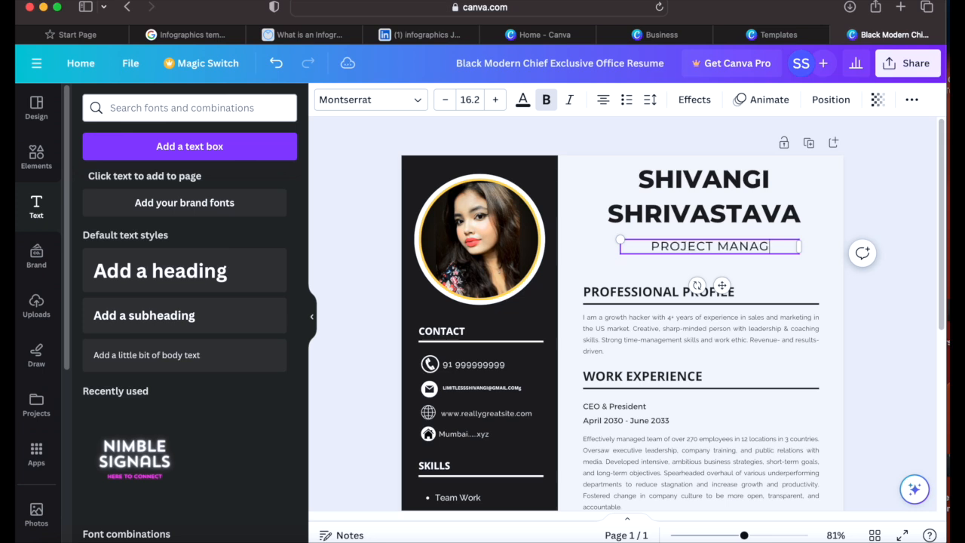
left_click(662, 344)
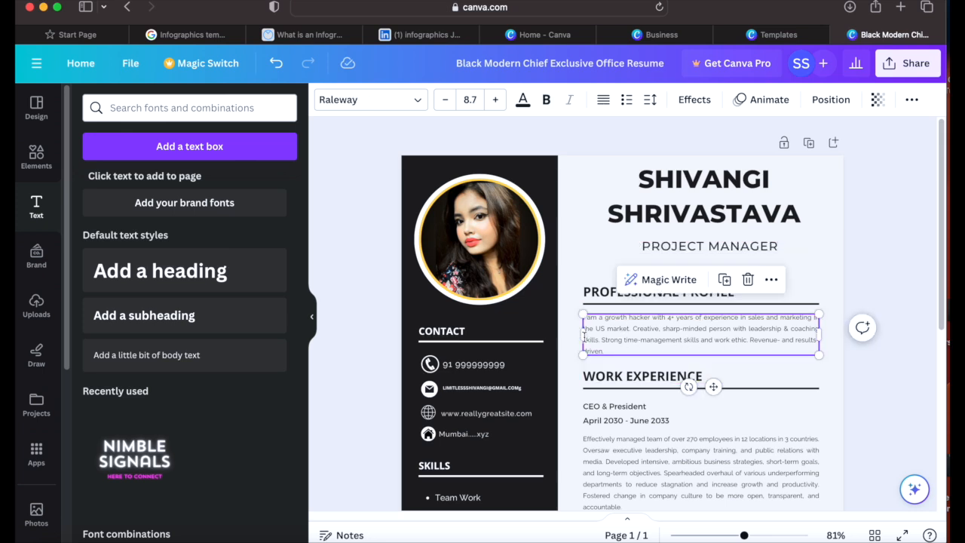
Step: Add a closing sentence after 'driven.' about seeking a pharmaceutical industry job, then select the paragraph
left_click(598, 294)
left_click(691, 340)
double_click(636, 328)
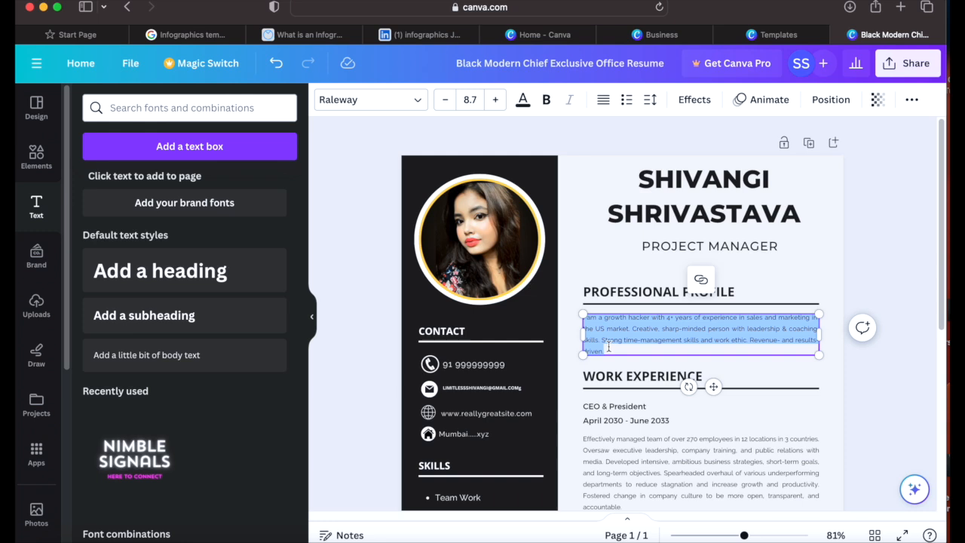
left_click(614, 349)
triple_click(609, 348)
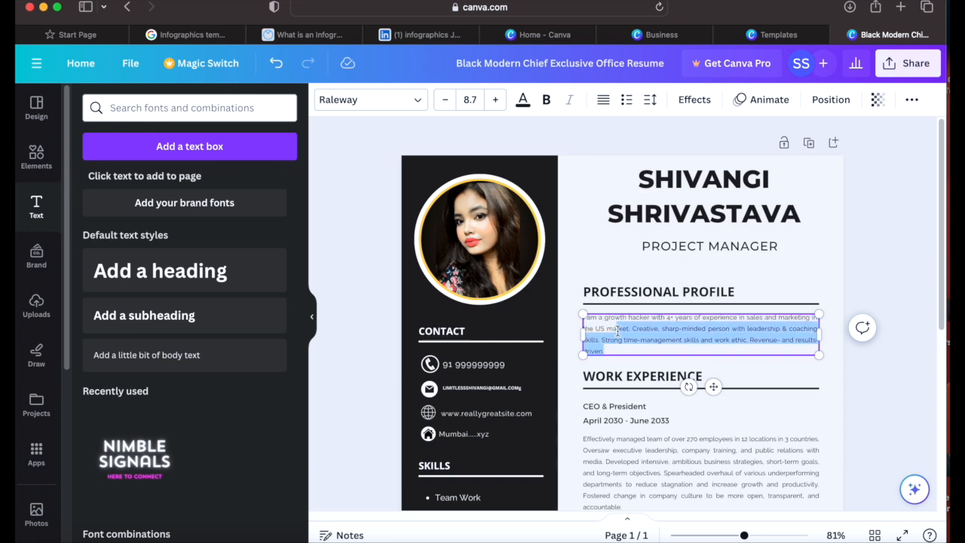
left_click(614, 349)
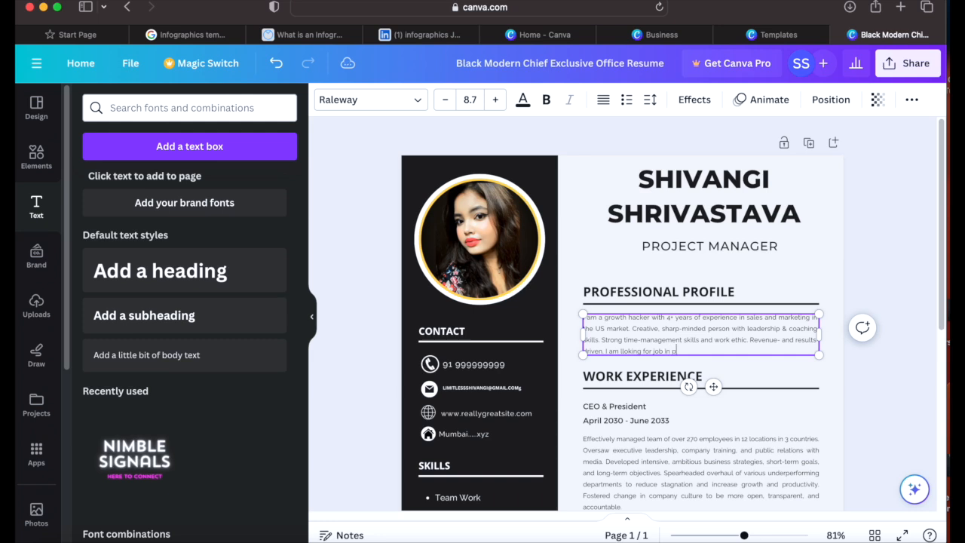
type("i")
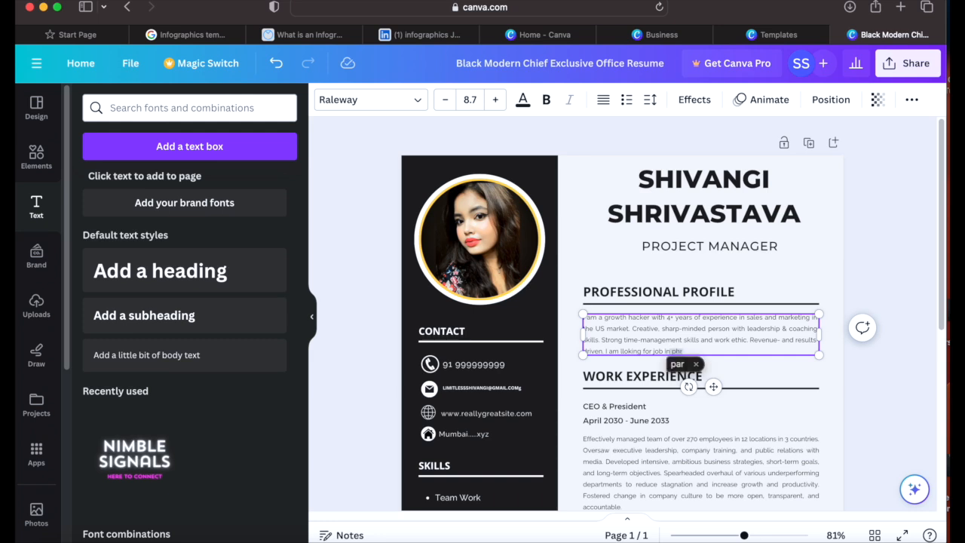
key("BackSpace")
type("armaceutical")
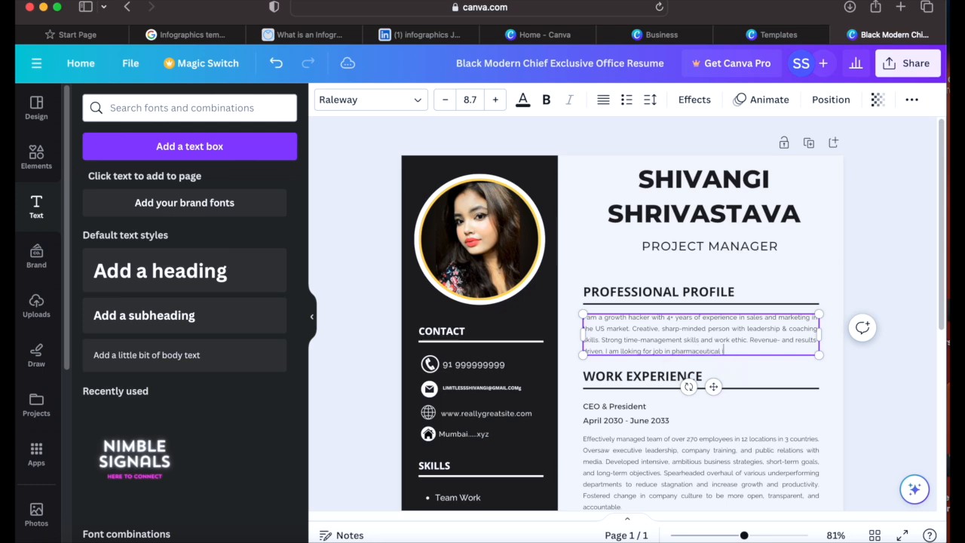
type(" indus")
key("BackSpace")
type("o")
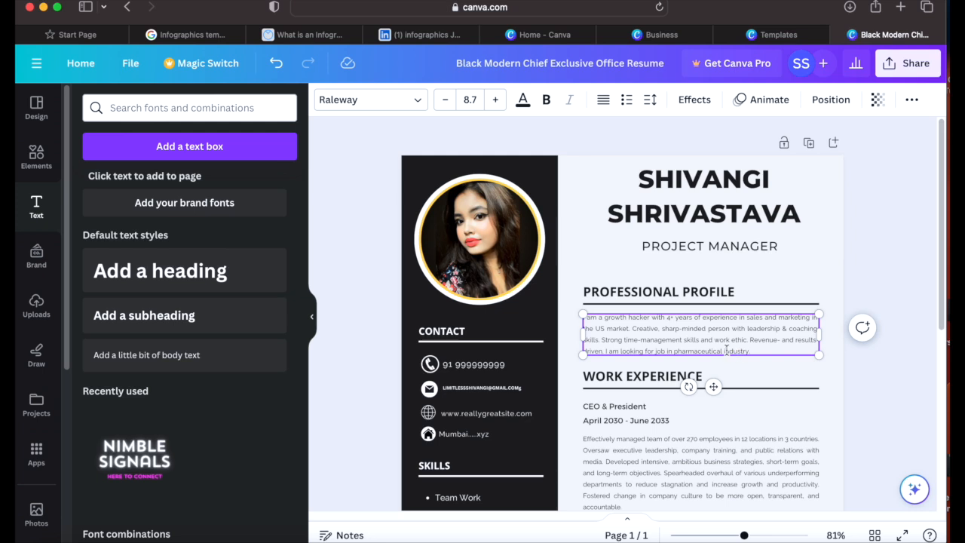
left_click_drag(760, 351, 584, 321)
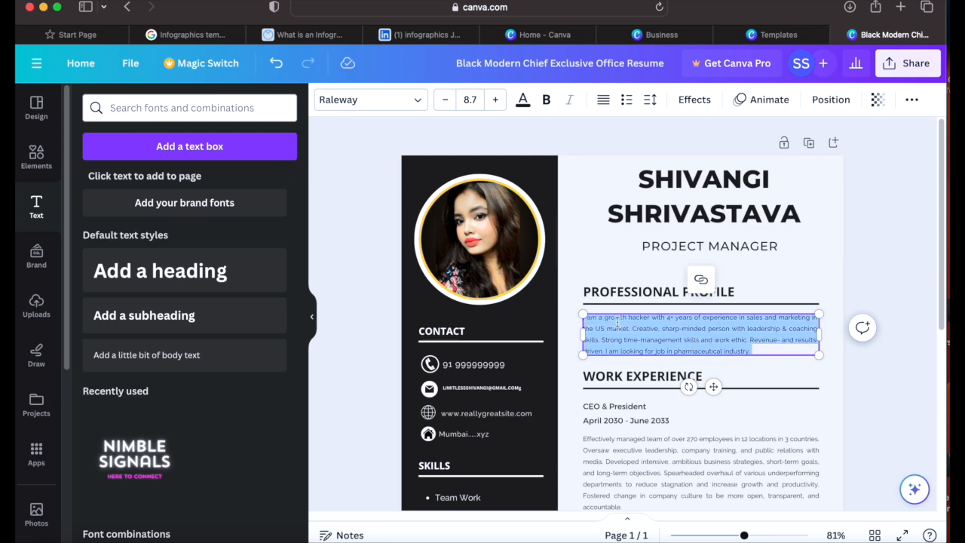
Step: Try Canva Sans, Montserrat, Open Sans and Raleway on the profile text, settling on Hammersmith One
left_click(407, 100)
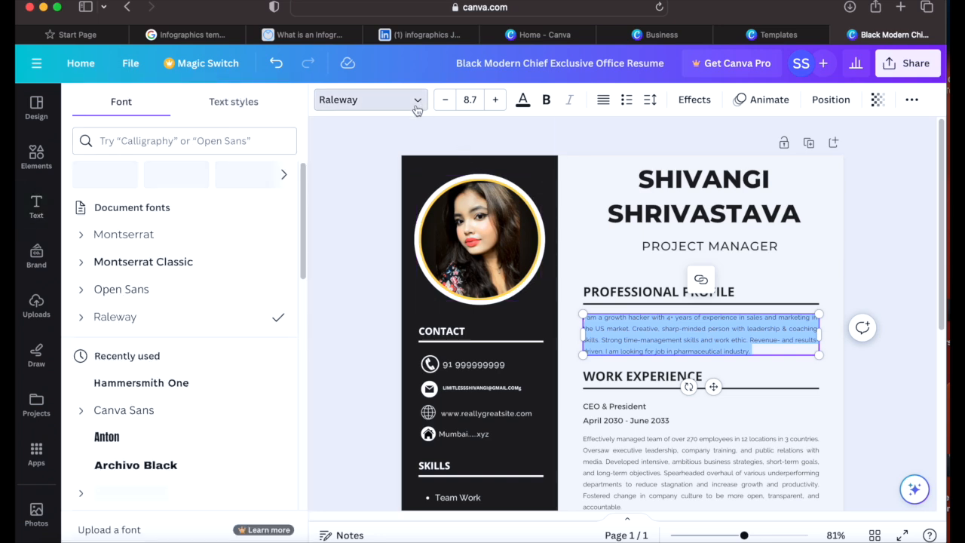
left_click(150, 239)
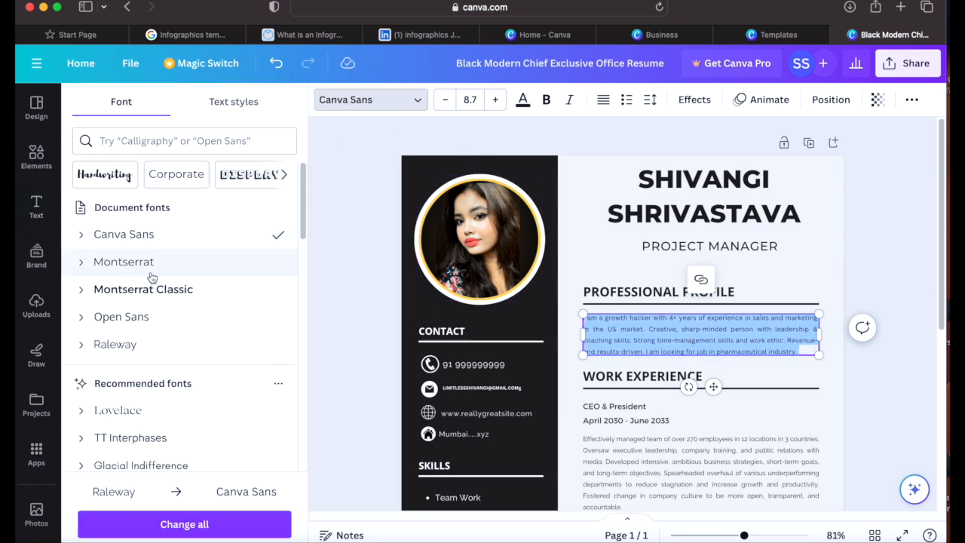
left_click(150, 264)
left_click(150, 290)
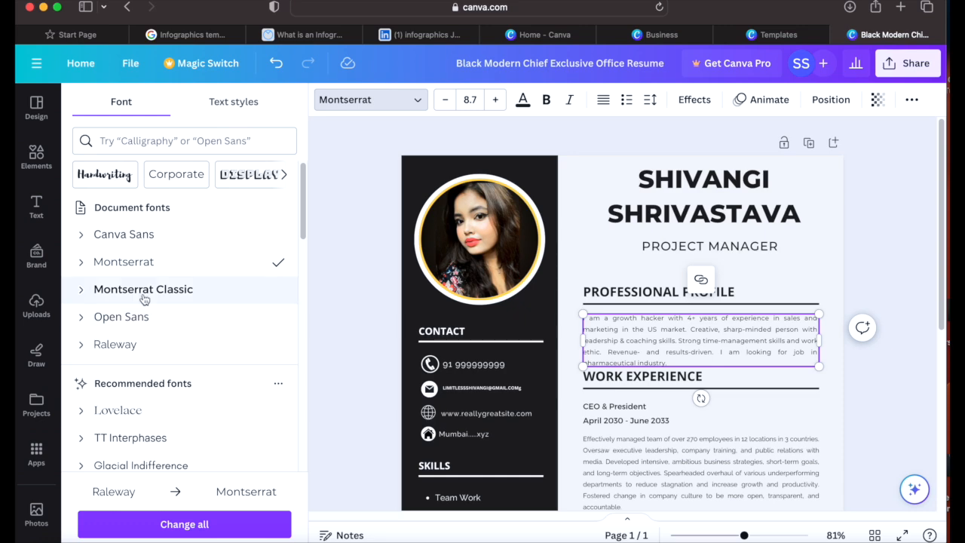
left_click(142, 318)
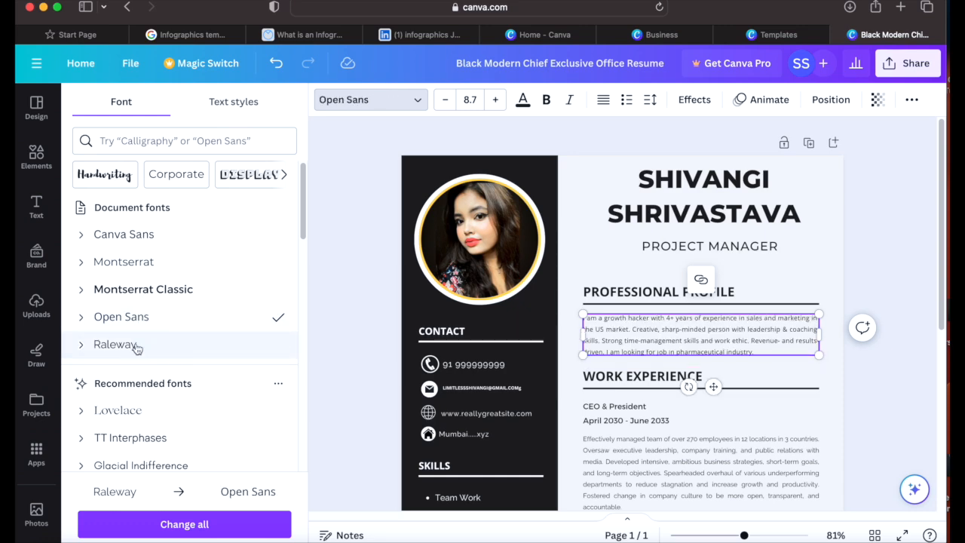
left_click(136, 346)
scroll(173, 298, "down", 5)
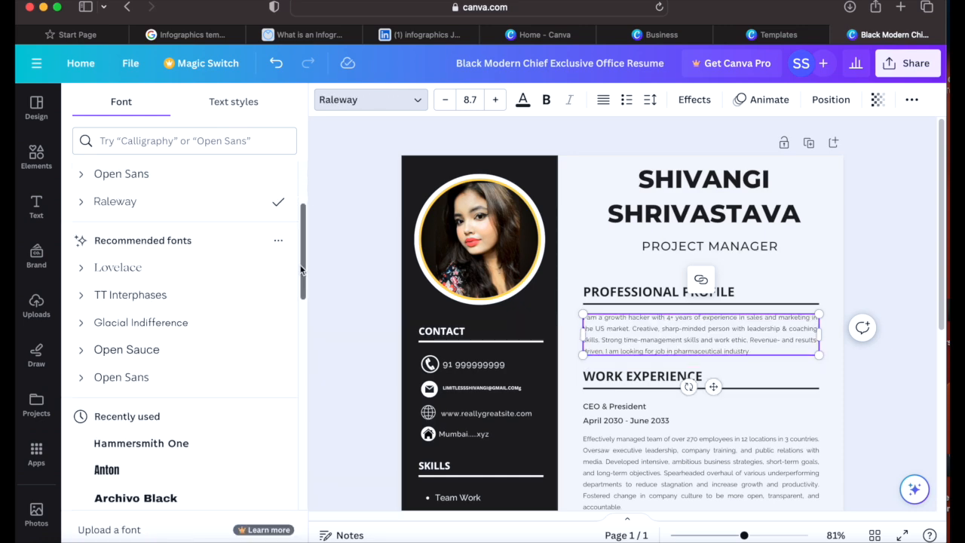
left_click(173, 295)
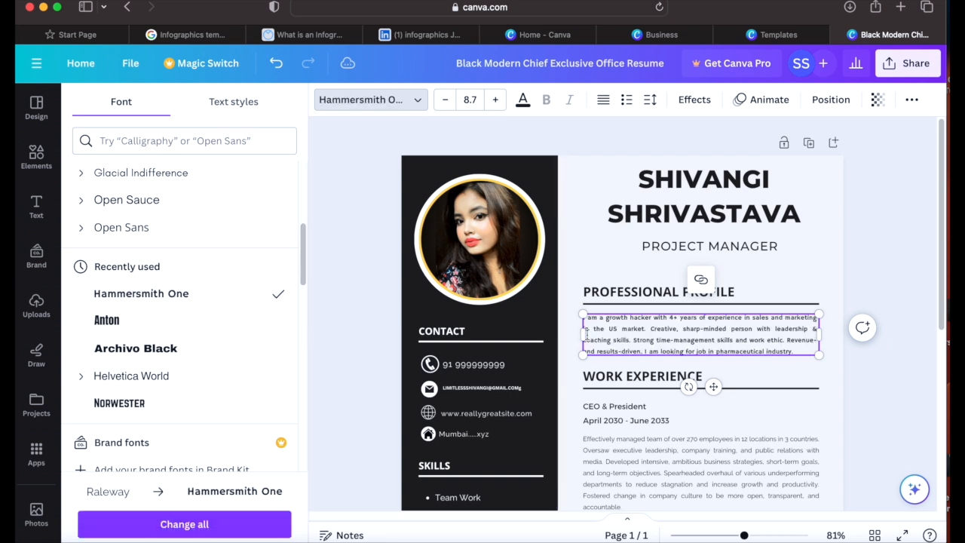
left_click_drag(302, 265, 308, 193)
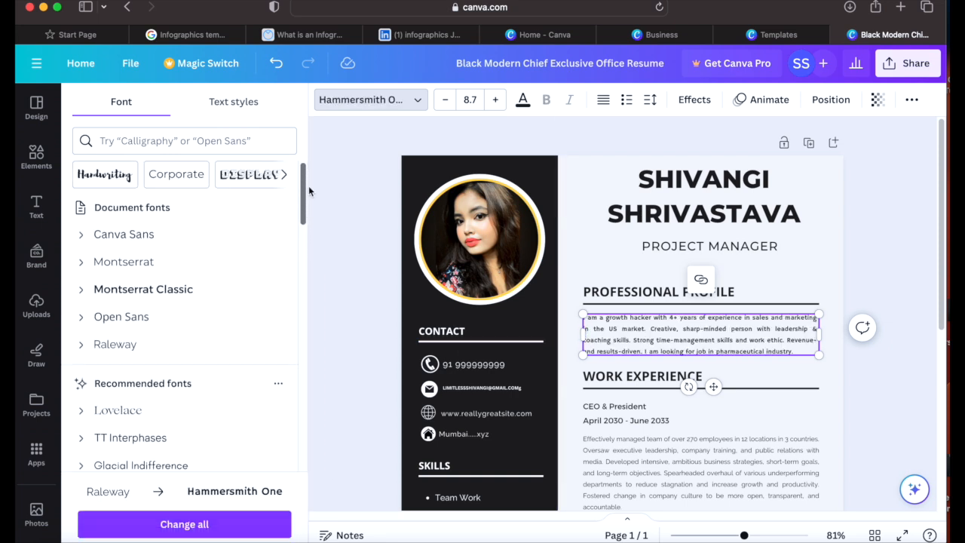
Step: Nudge the profile text size up and down, ending back at 8.7
left_click(496, 100)
left_click(495, 100)
left_click(495, 99)
left_click(496, 100)
left_click(495, 100)
left_click(448, 101)
left_click(447, 101)
left_click(447, 101)
left_click(447, 101)
left_click(447, 101)
left_click(447, 101)
left_click(447, 101)
left_click(447, 101)
left_click(447, 101)
left_click(447, 101)
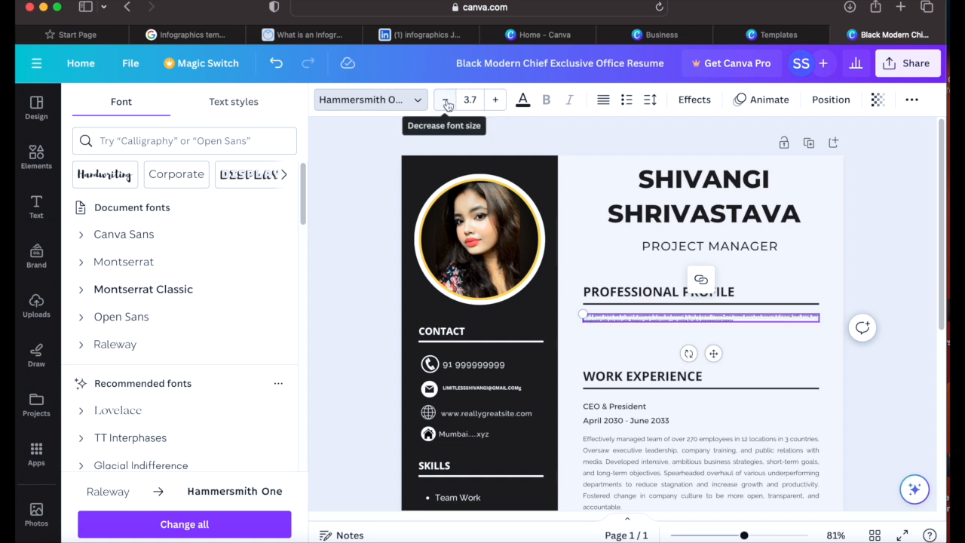
left_click(445, 100)
left_click(496, 99)
left_click(495, 100)
left_click(495, 100)
left_click(495, 100)
left_click(496, 100)
left_click(495, 100)
left_click(495, 99)
left_click(446, 100)
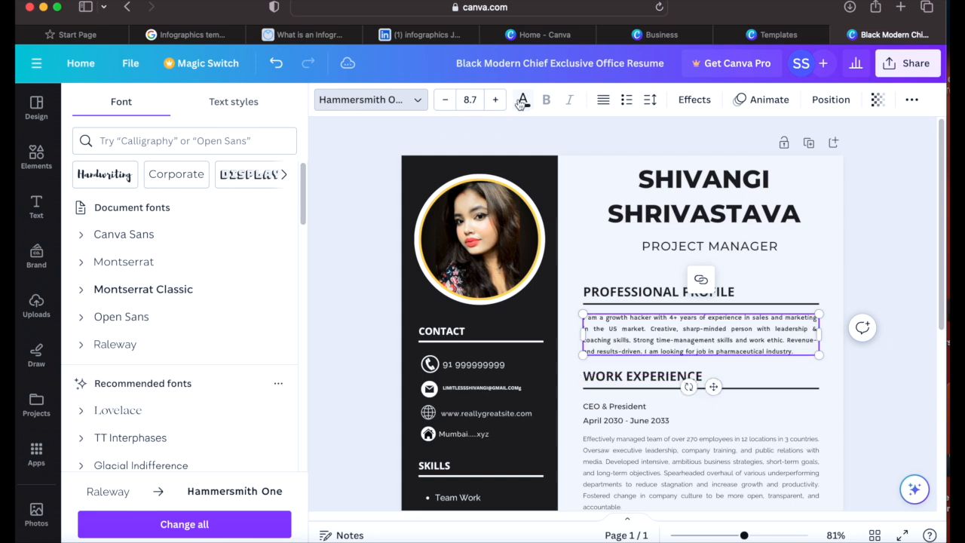
Step: Try yellow, beige, brown, coral, violet and blue-violet on the profile text, then return it to dark
left_click(523, 101)
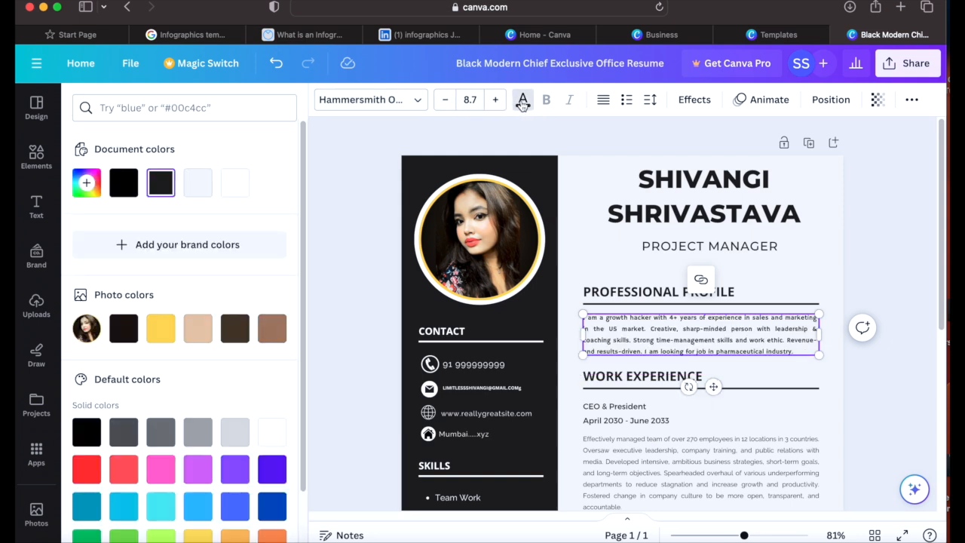
left_click(168, 332)
left_click(197, 329)
left_click(235, 329)
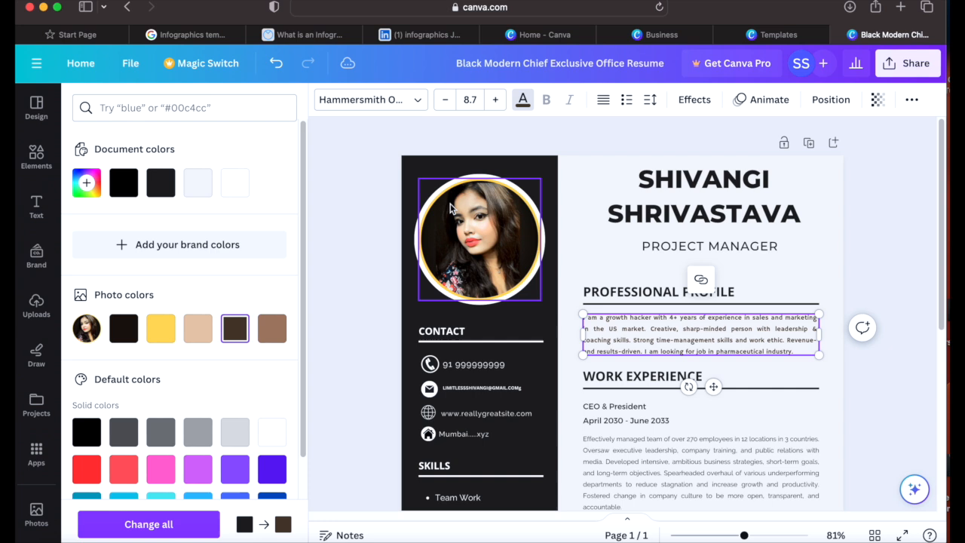
left_click(523, 106)
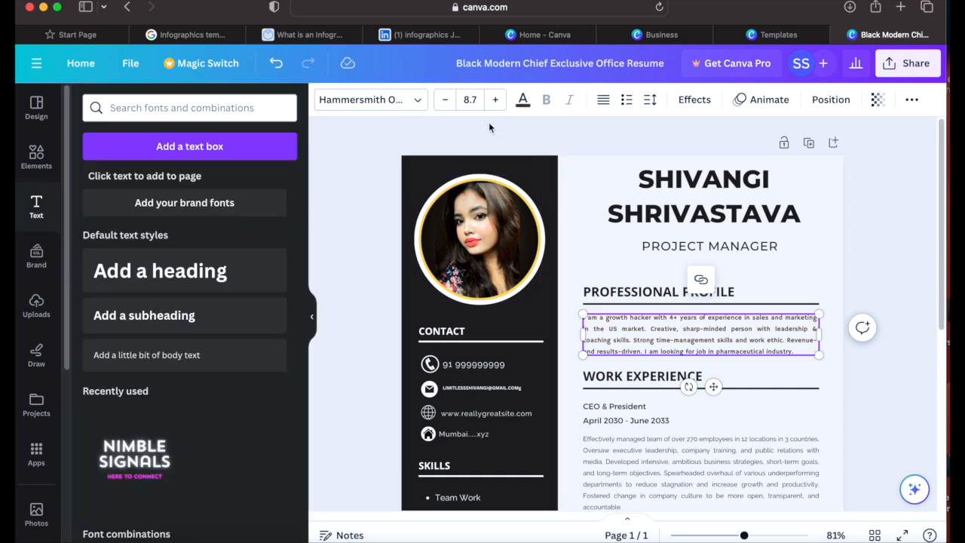
left_click(523, 105)
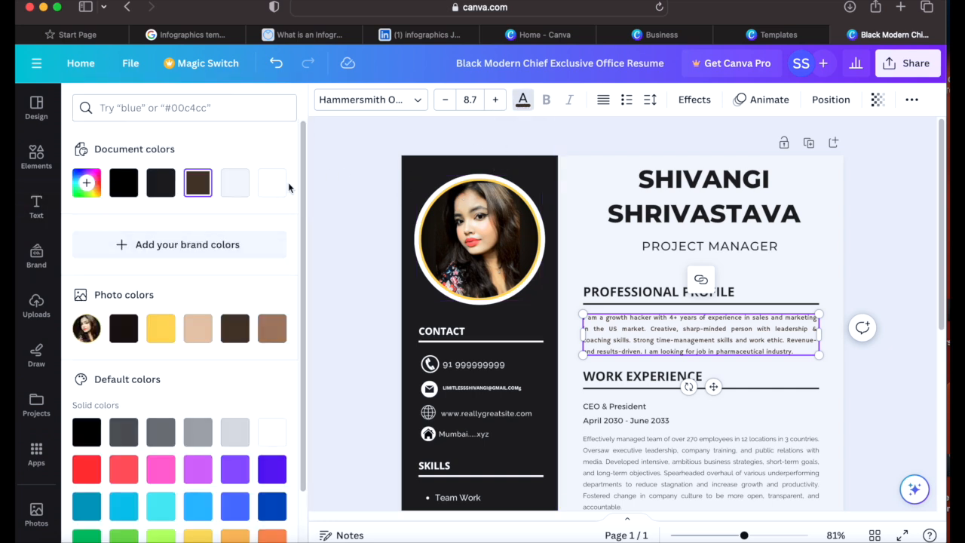
scroll(181, 301, "down", 2)
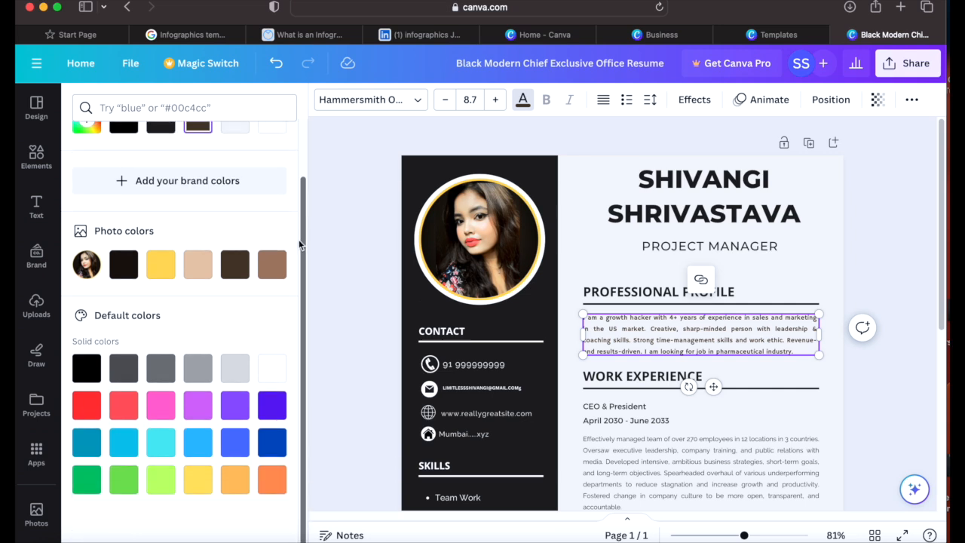
left_click(124, 405)
left_click(192, 409)
left_click(269, 405)
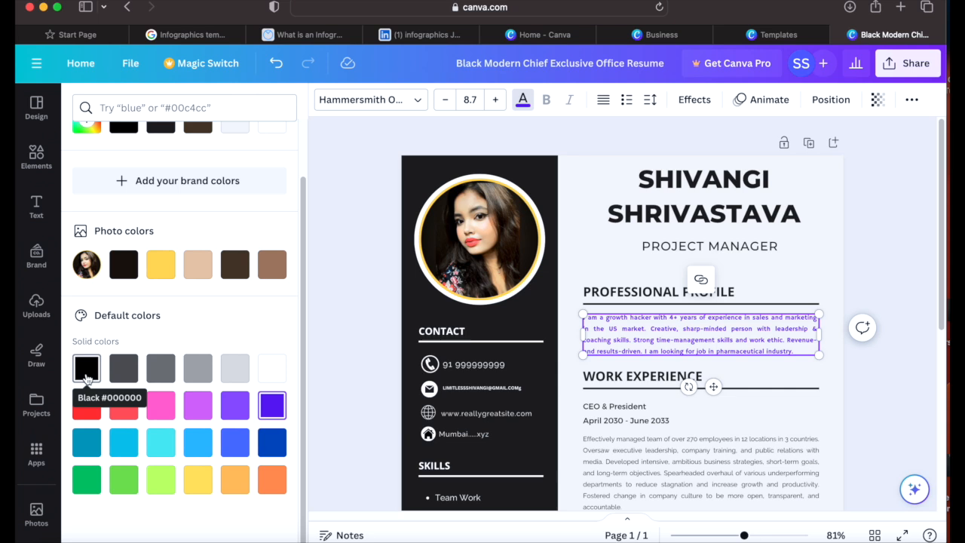
left_click(124, 264)
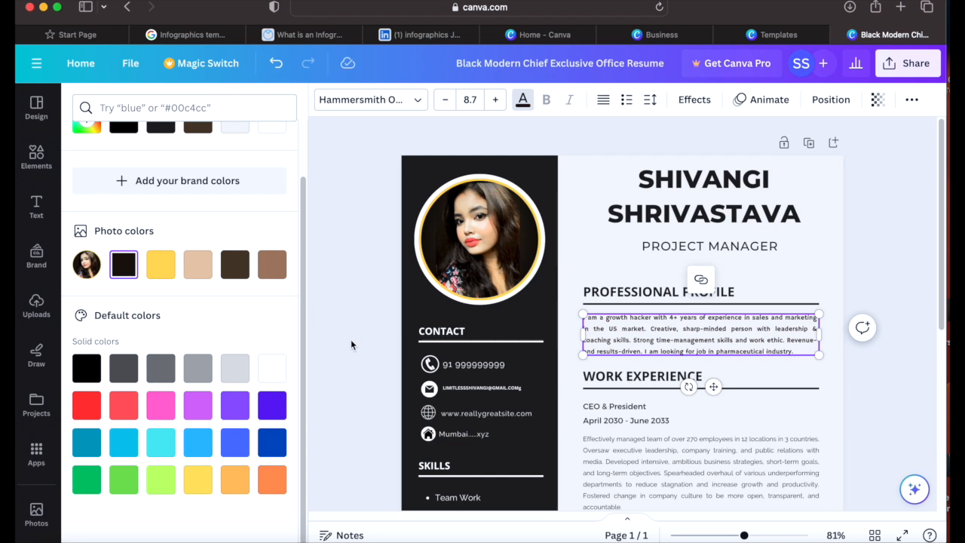
Step: Make the profile paragraph a bulleted item and set its alignment to justified
left_click(629, 107)
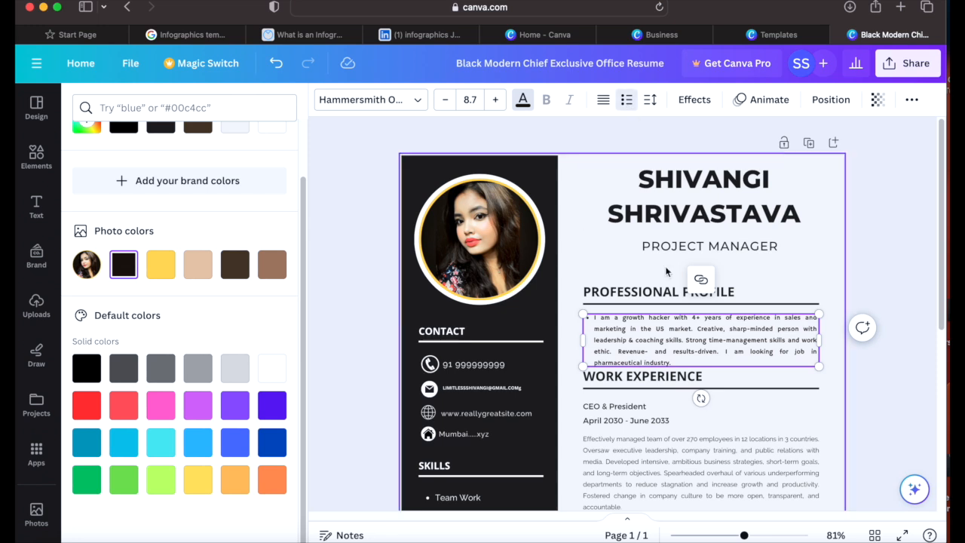
left_click(606, 101)
left_click(611, 107)
left_click(612, 110)
left_click(611, 110)
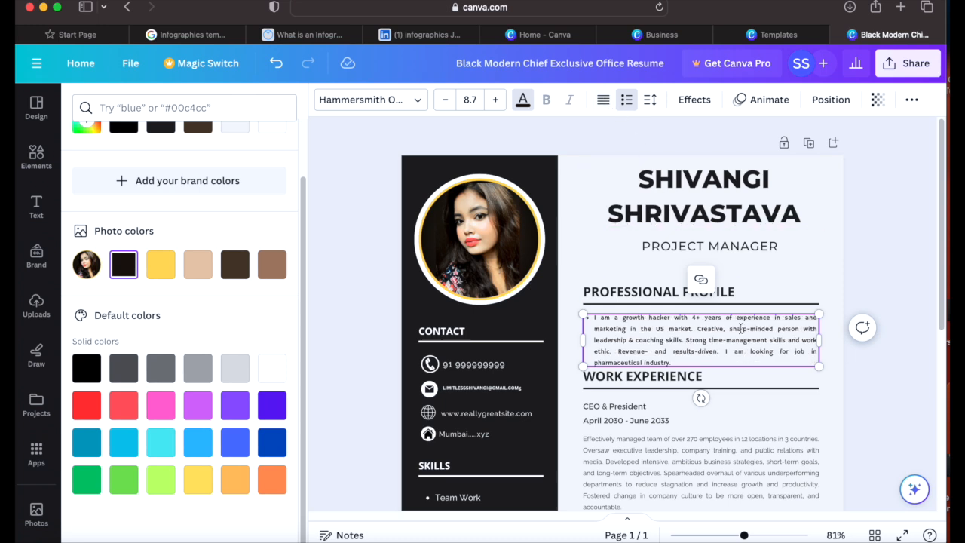
Step: Scroll to Work Experience and start editing the CEO & President date line April 2030 - June 2033
left_click(751, 409)
left_click_drag(687, 367, 680, 349)
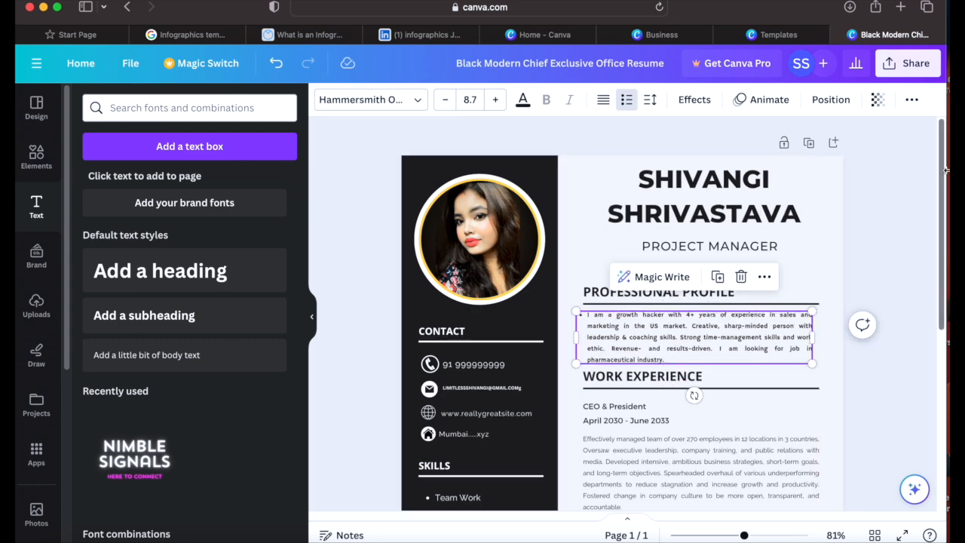
left_click_drag(942, 179, 944, 258)
left_click(717, 328)
double_click(601, 278)
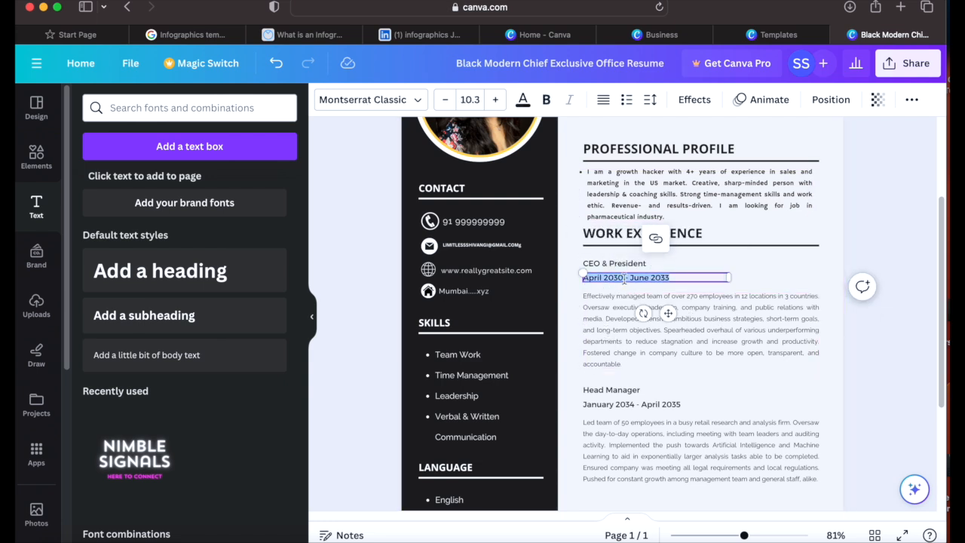
left_click(625, 279)
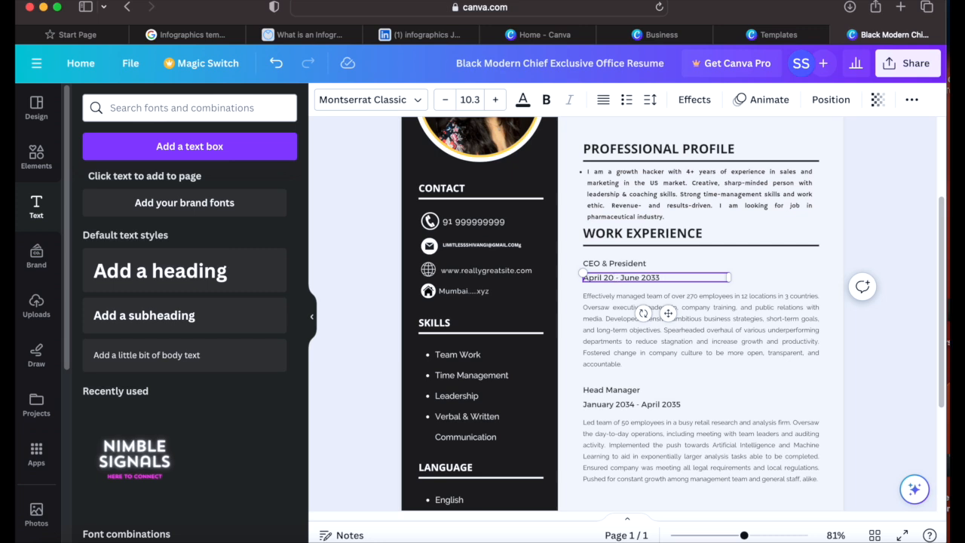
Step: Replace the end year 2033 so the CEO & President role reads April 2023 - June 2023
double_click(662, 278)
key("BackSpace")
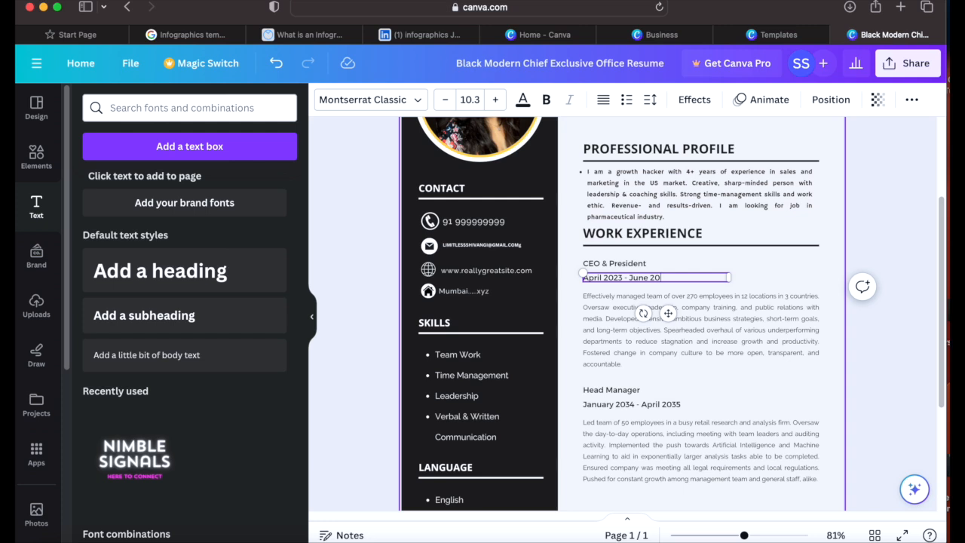
left_click(735, 348)
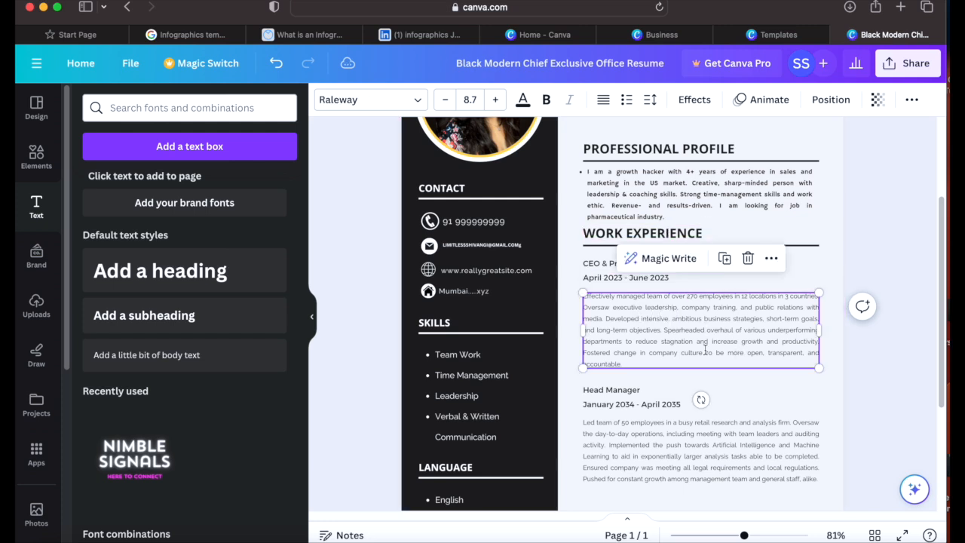
Step: Break the CEO & President description before 'Developed' and 'Spearheaded' and format the three lines as bullets
double_click(639, 361)
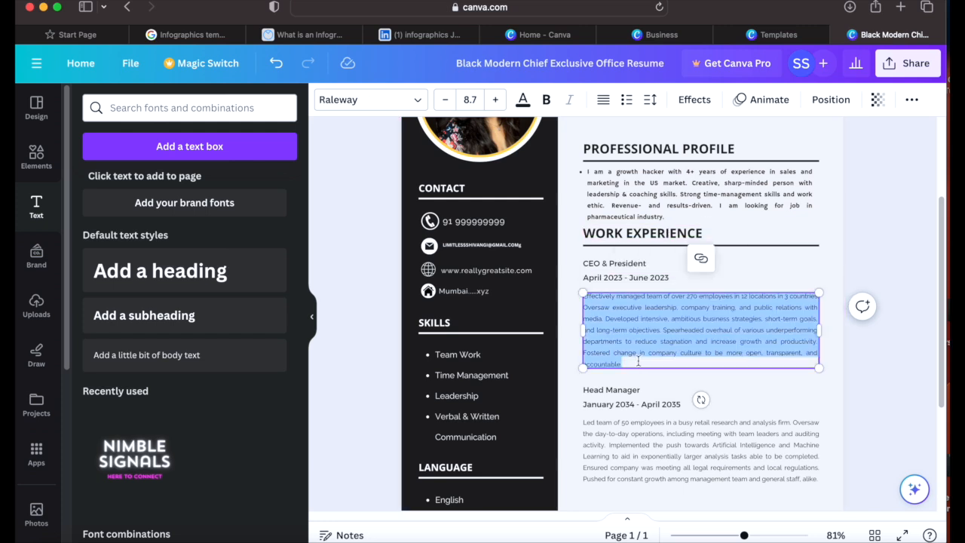
left_click(715, 324)
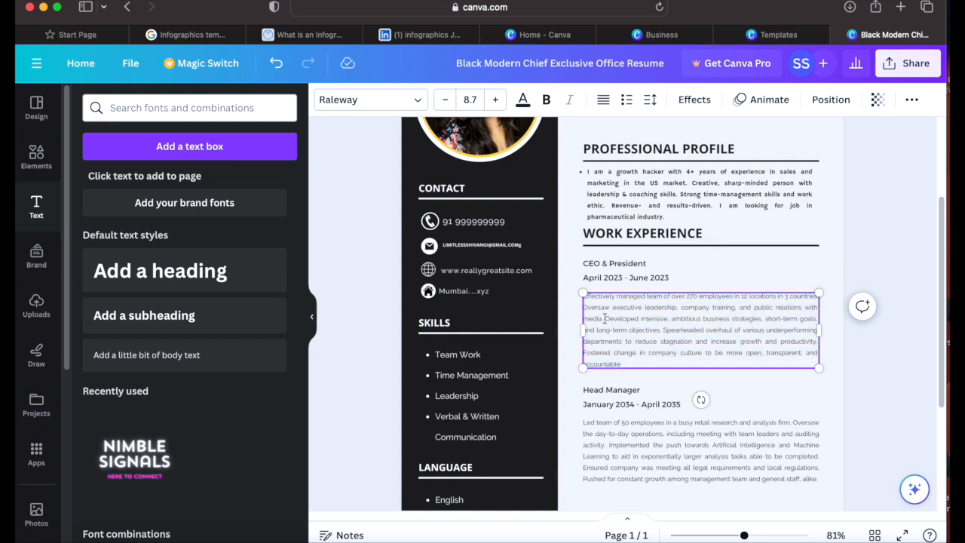
key("Return")
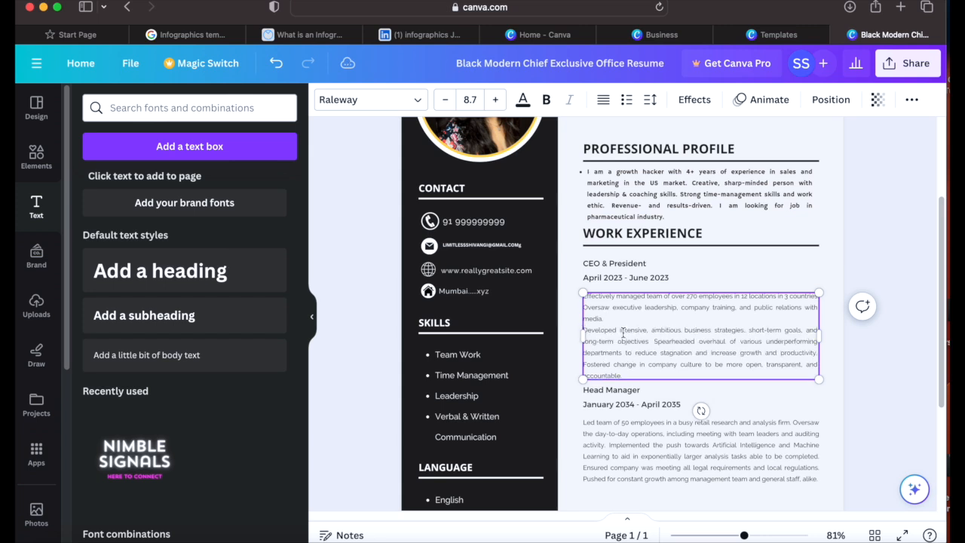
key("Return")
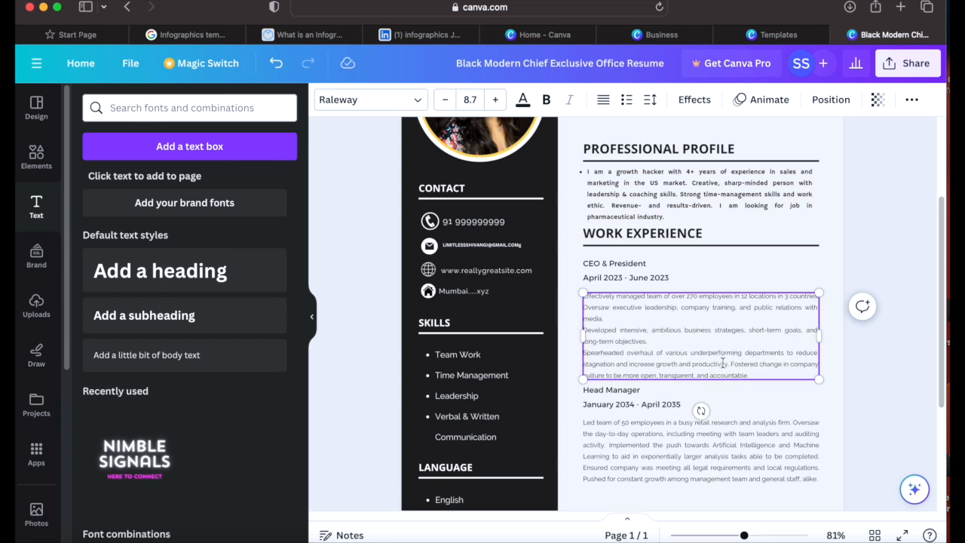
mouse_move(586, 297)
left_mouse_down()
mouse_move(760, 373)
mouse_move(582, 299)
left_mouse_up()
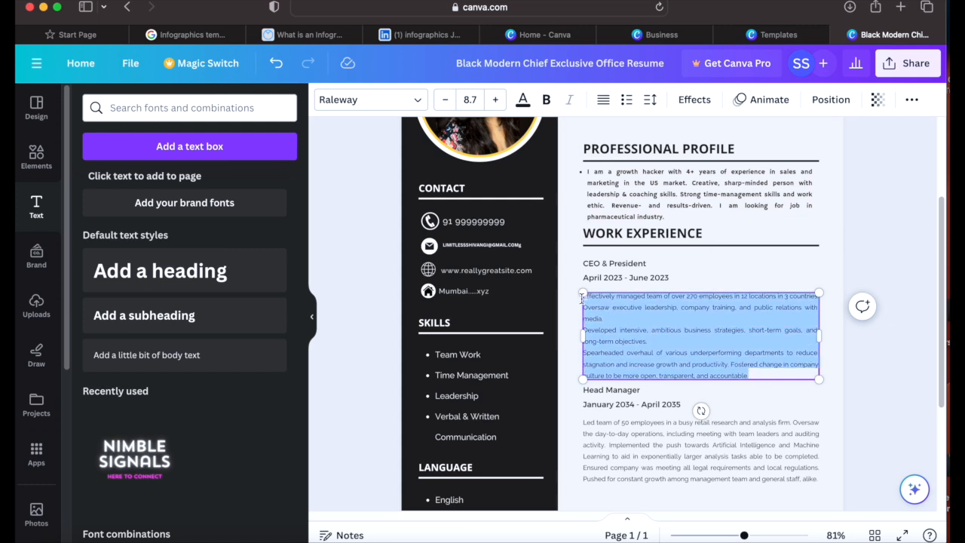
left_click(627, 100)
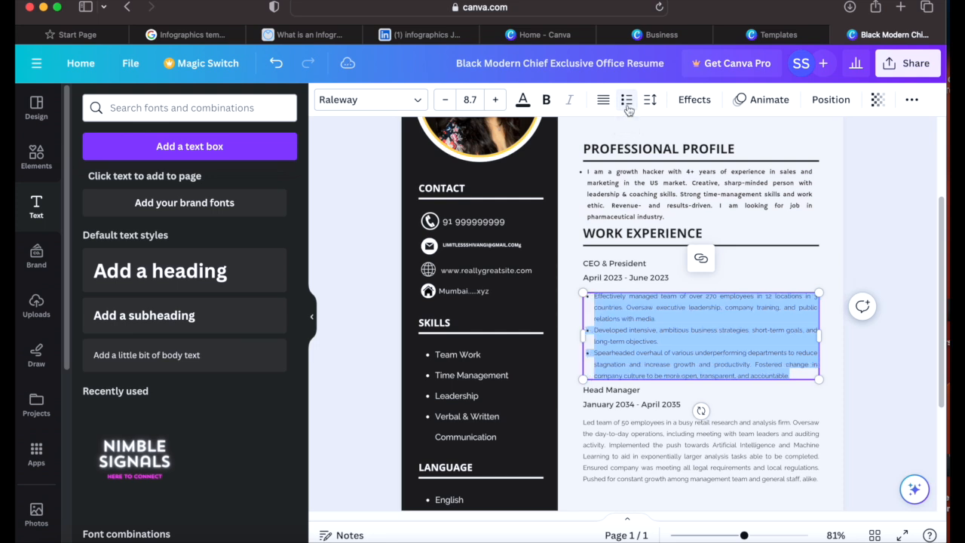
left_click(648, 302)
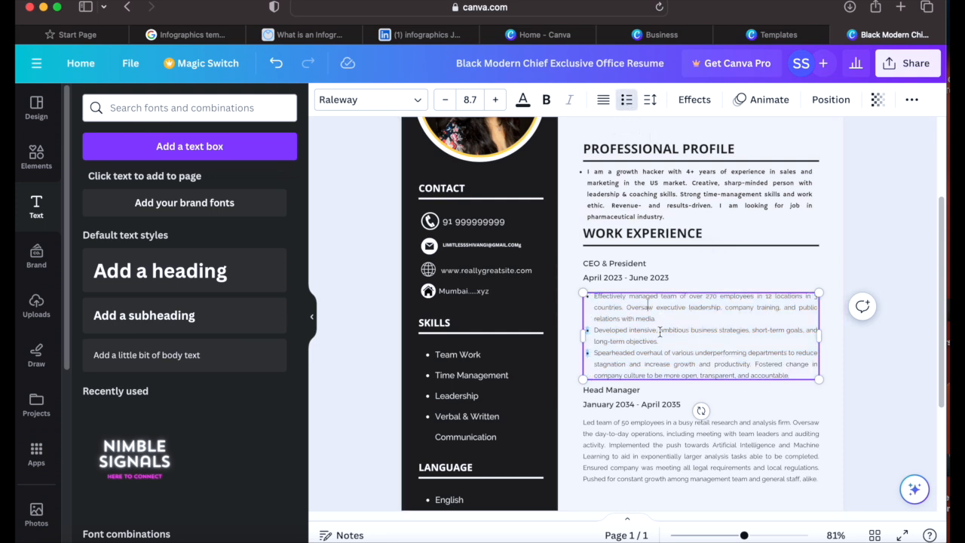
left_click_drag(593, 301, 790, 375)
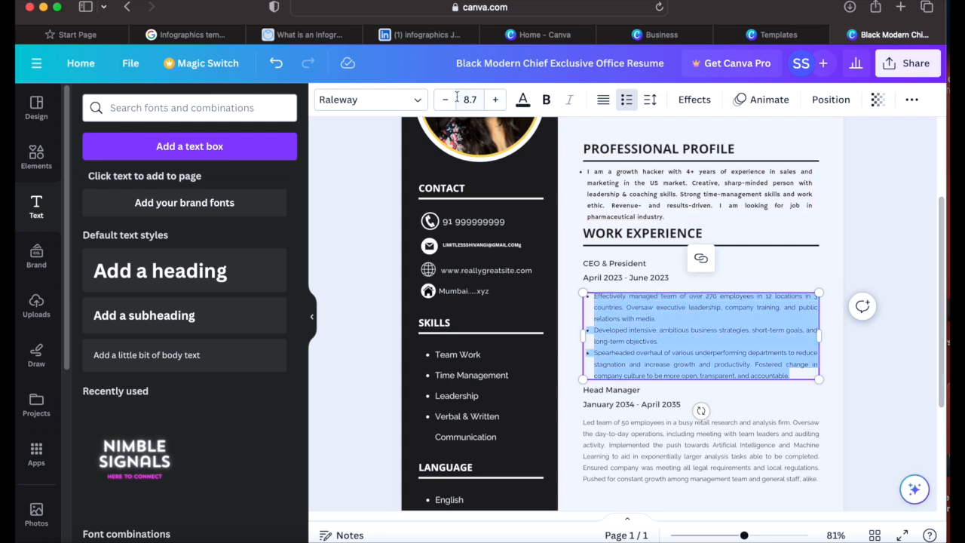
Step: Apply Hammersmith One to the three CEO & President bullets, then select the Head Manager description
left_click(418, 104)
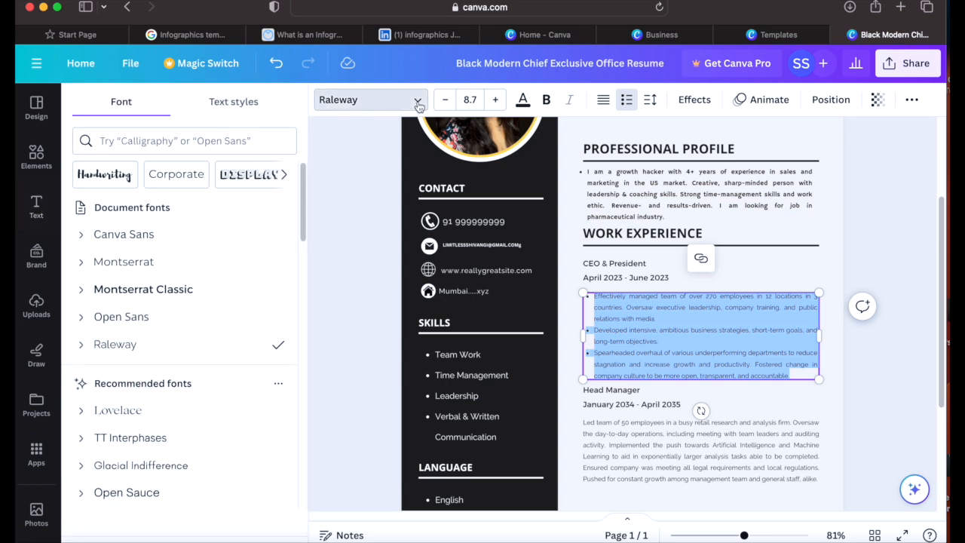
left_click(213, 264)
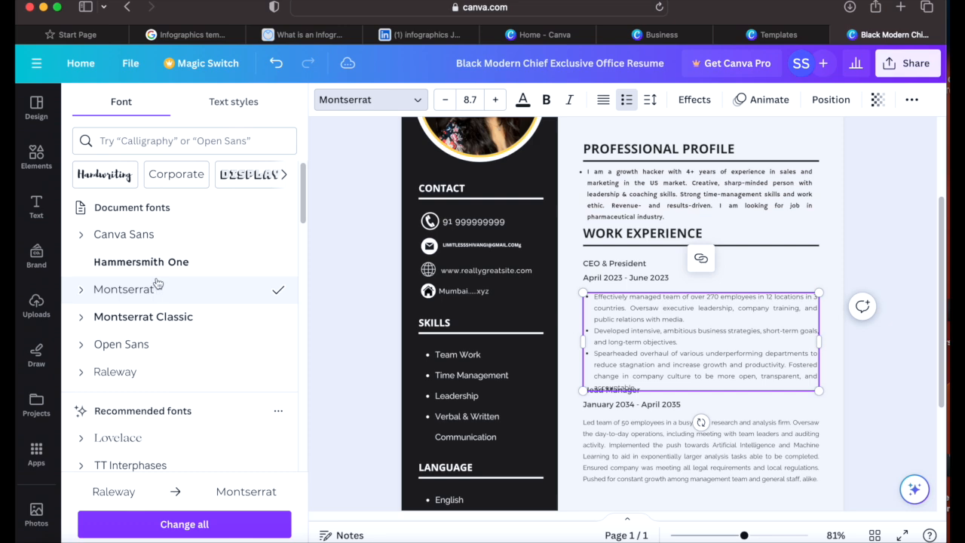
left_click(731, 343)
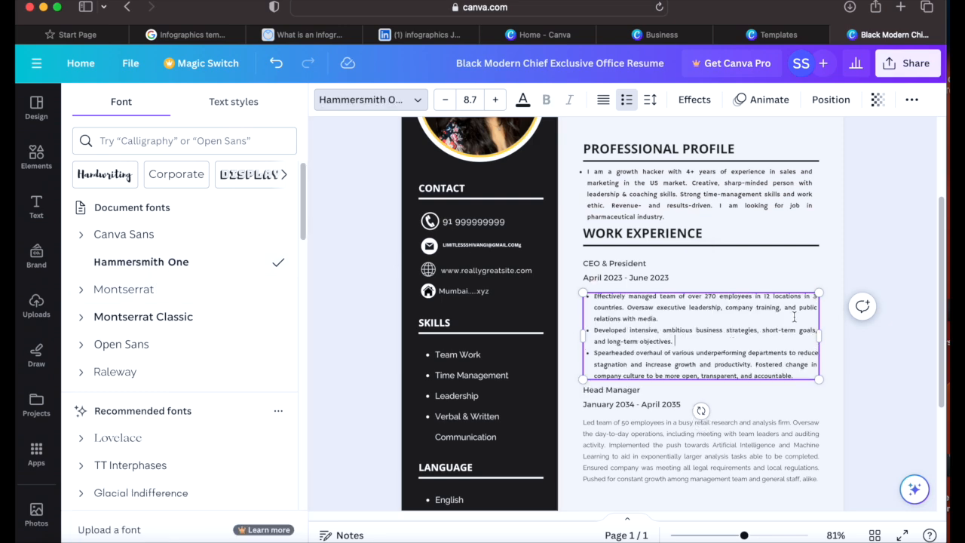
scroll(869, 320, "down", 5)
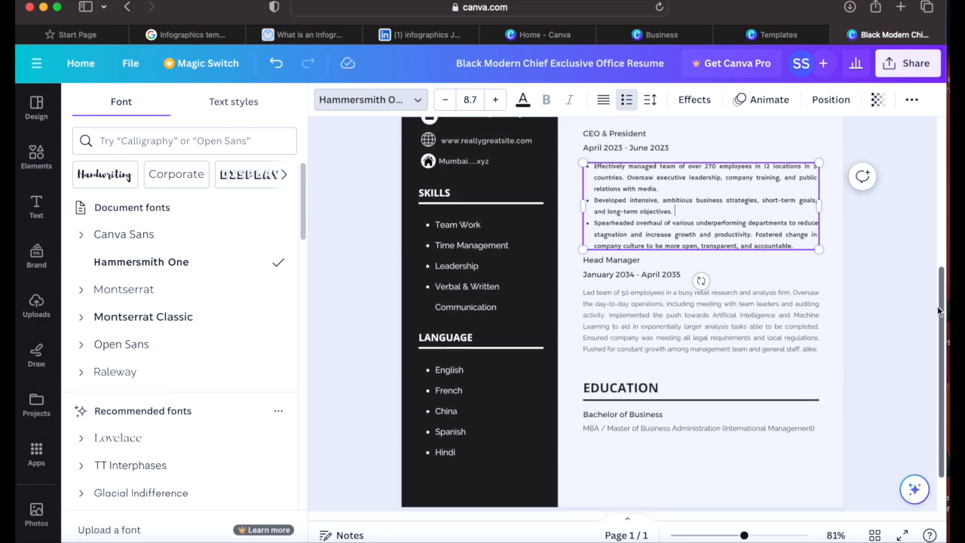
left_click(715, 313)
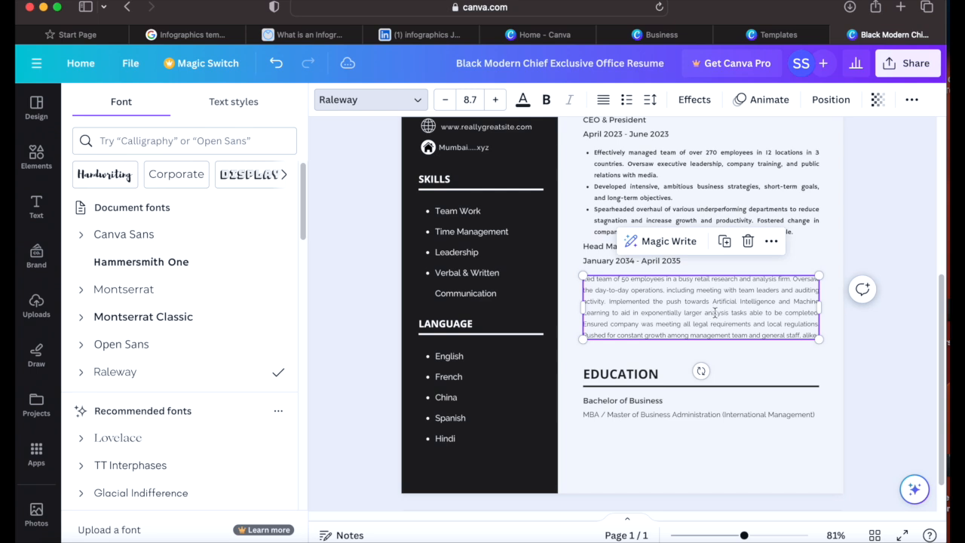
left_click(604, 254)
left_click(636, 323)
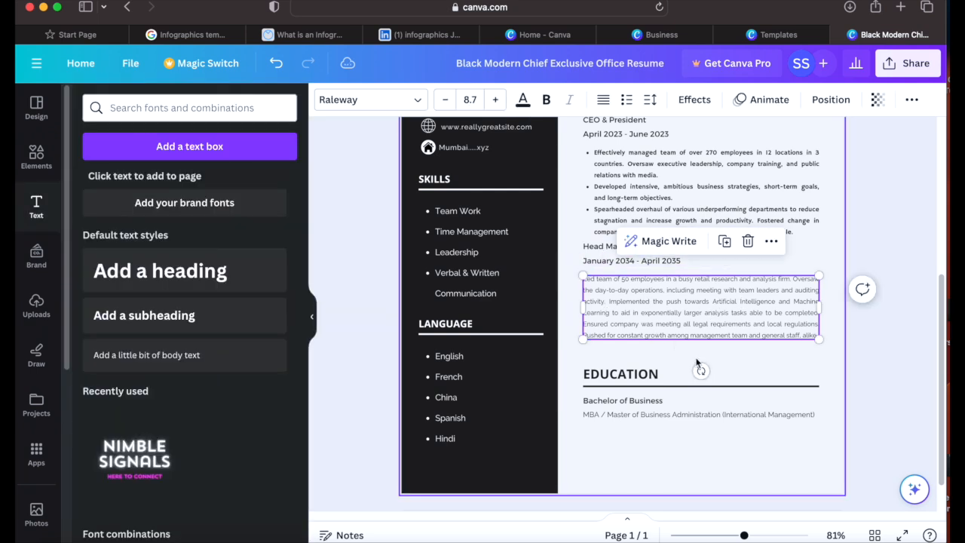
Step: Add Chinese as a new bullet after Hindi in the languages list
left_click(628, 415)
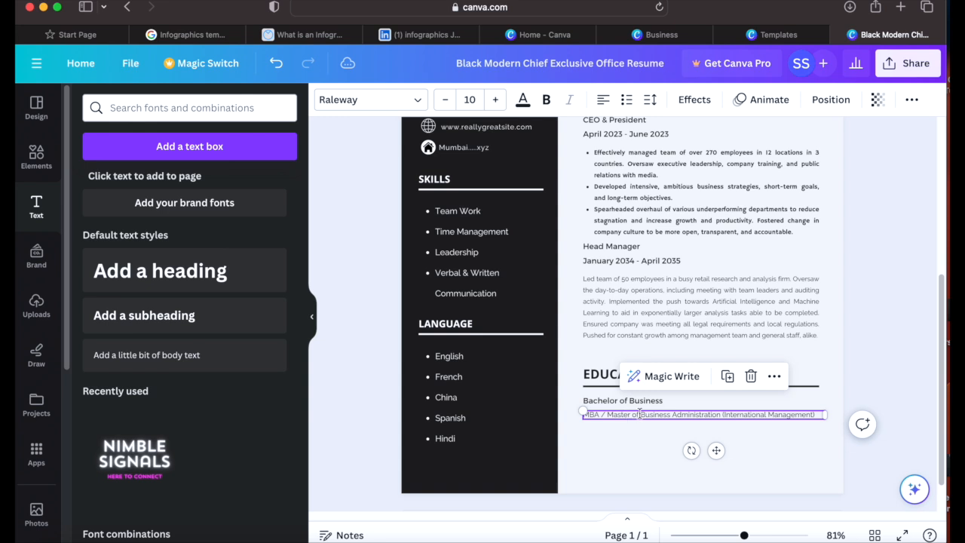
left_click(623, 401)
left_click(455, 360)
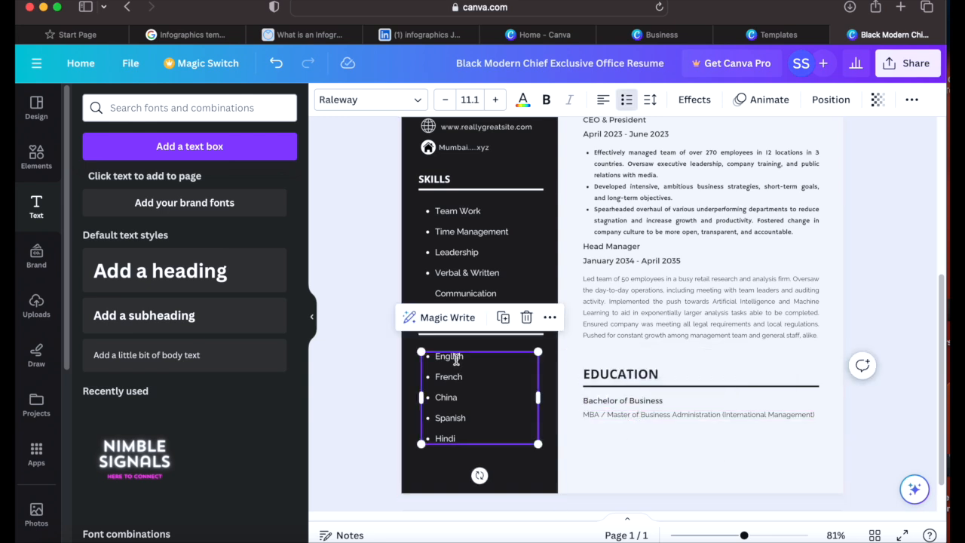
left_click(465, 443)
left_click(461, 439)
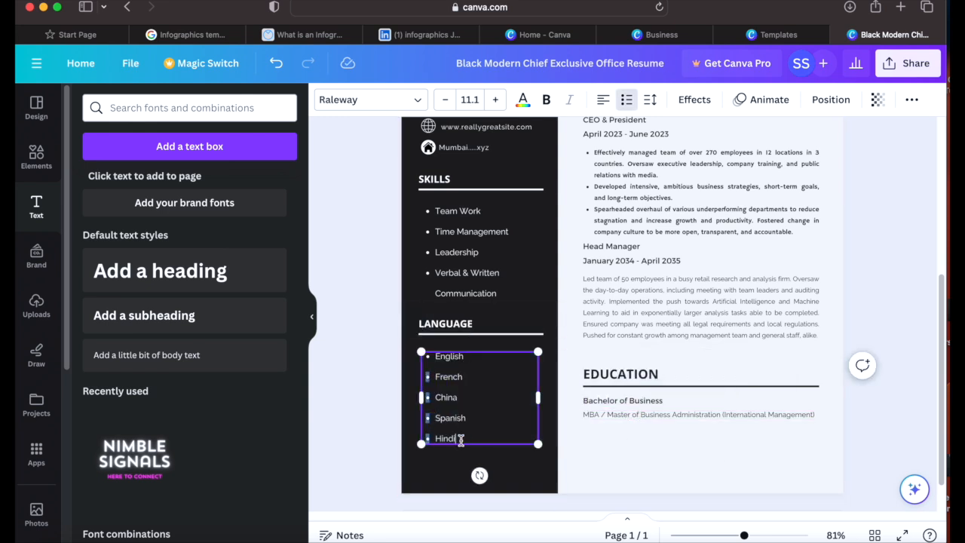
key("Return")
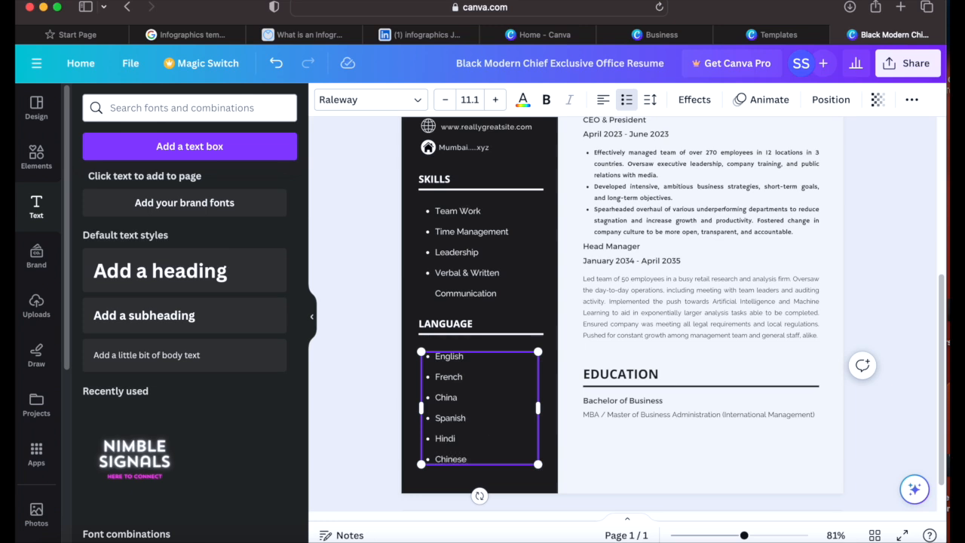
left_click(612, 431)
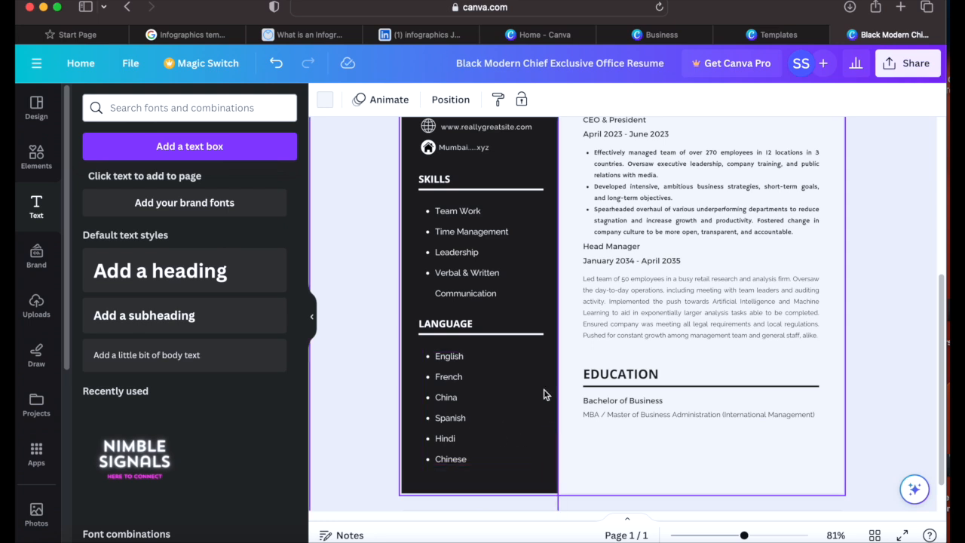
Step: Insert an empty bullet after Communication in the skills list
left_click(512, 296)
left_click(511, 297)
left_click(512, 298)
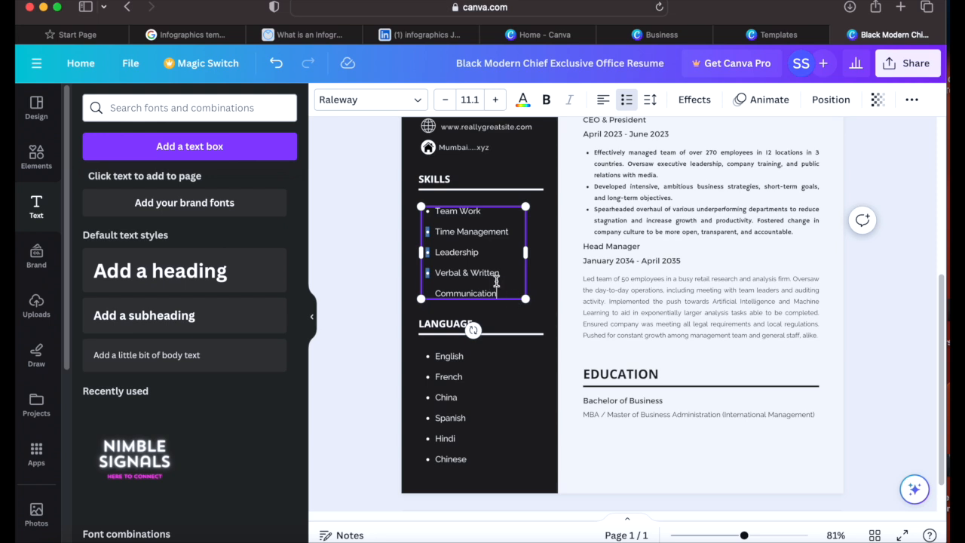
key("Return")
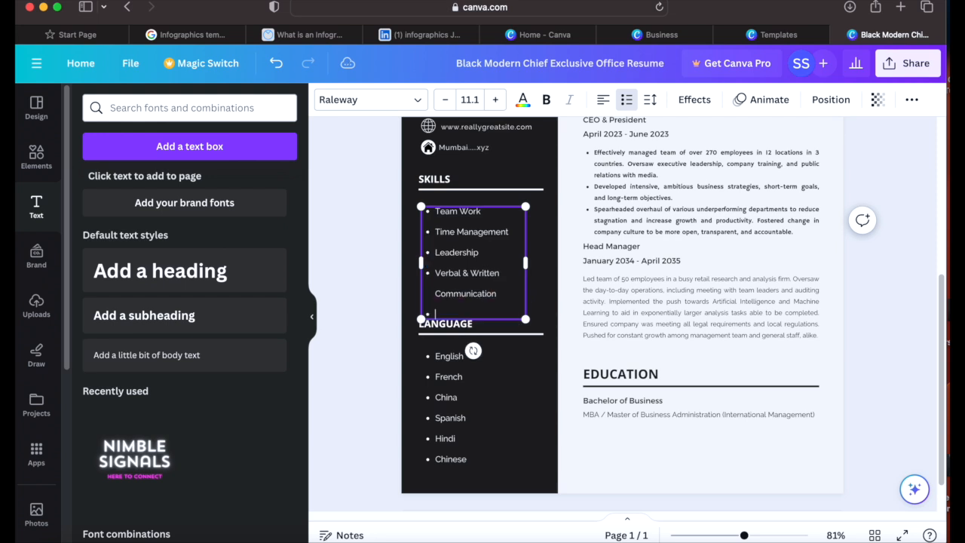
Step: Move the languages list, its divider line and the LANGUAGE heading further down the sidebar
mouse_move(454, 370)
left_mouse_down()
mouse_move(455, 387)
mouse_move(459, 353)
mouse_move(455, 387)
left_mouse_up()
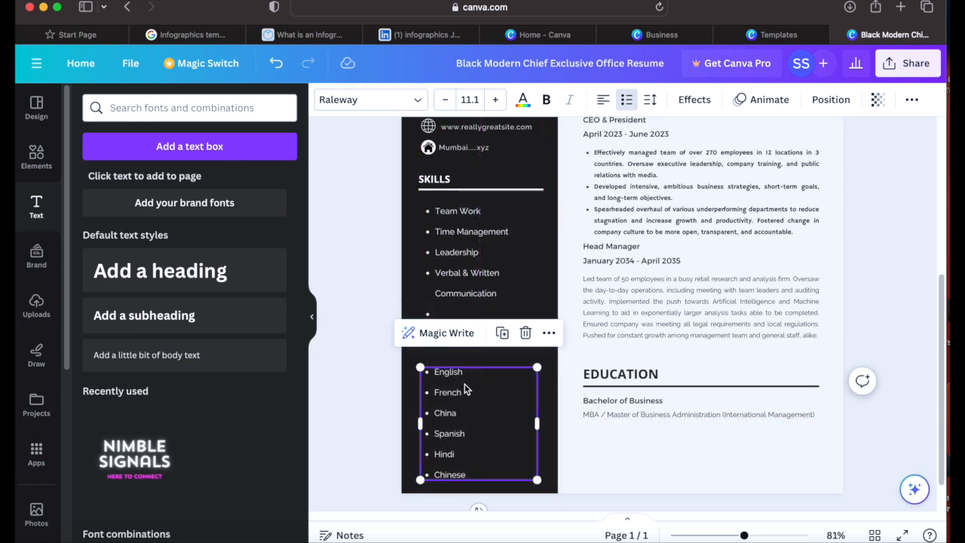
left_click_drag(482, 340, 480, 355)
left_click_drag(435, 328, 436, 346)
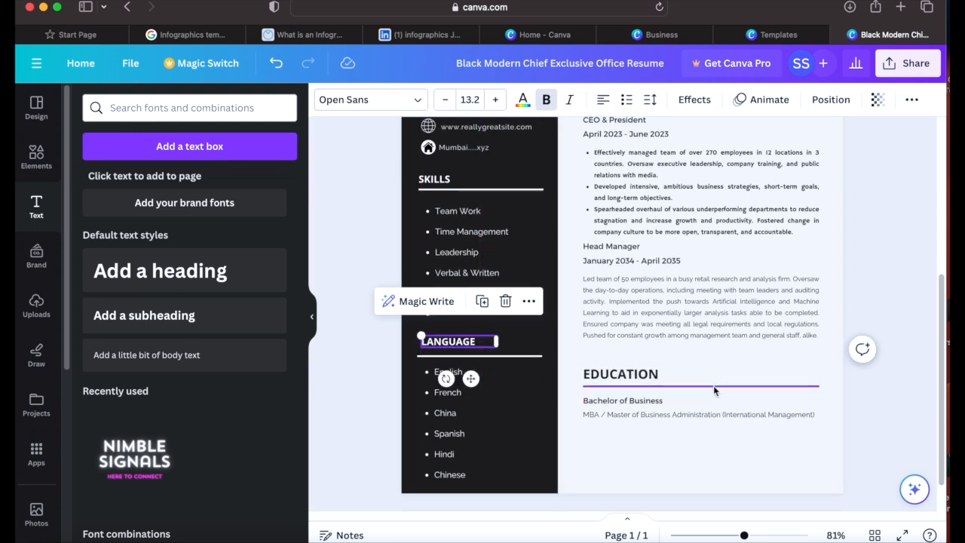
left_click_drag(940, 325, 943, 196)
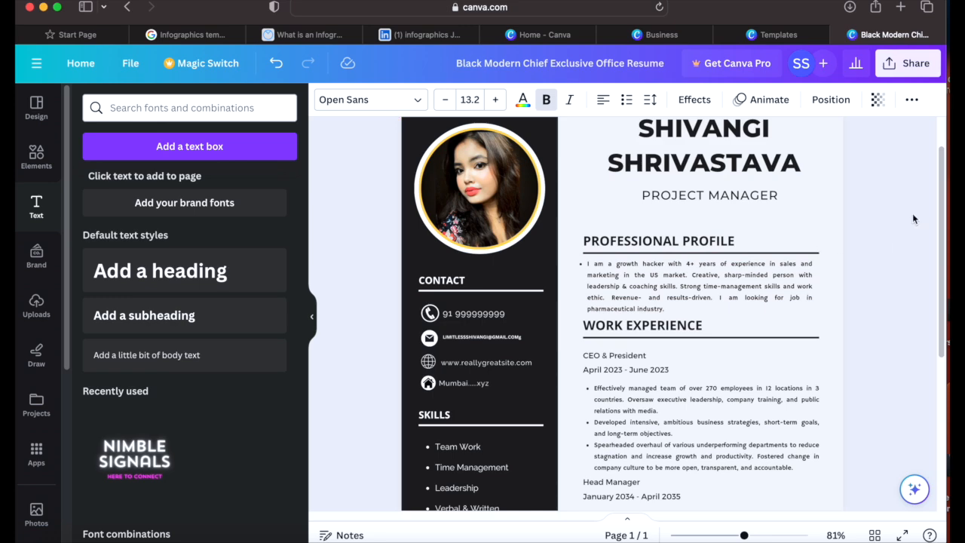
scroll(913, 390, "down", 5)
left_click(804, 422)
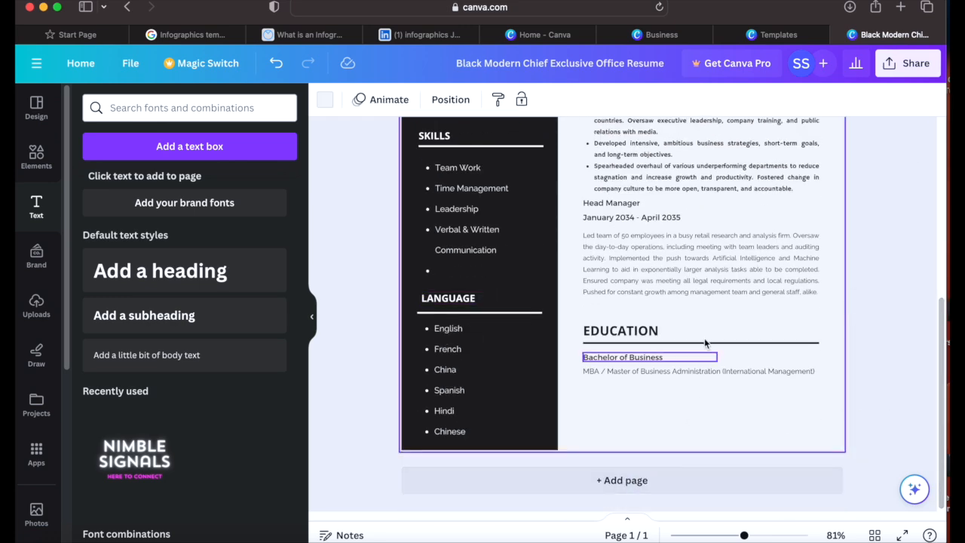
Step: Add a blank second page to the resume, then delete it
left_click(615, 484)
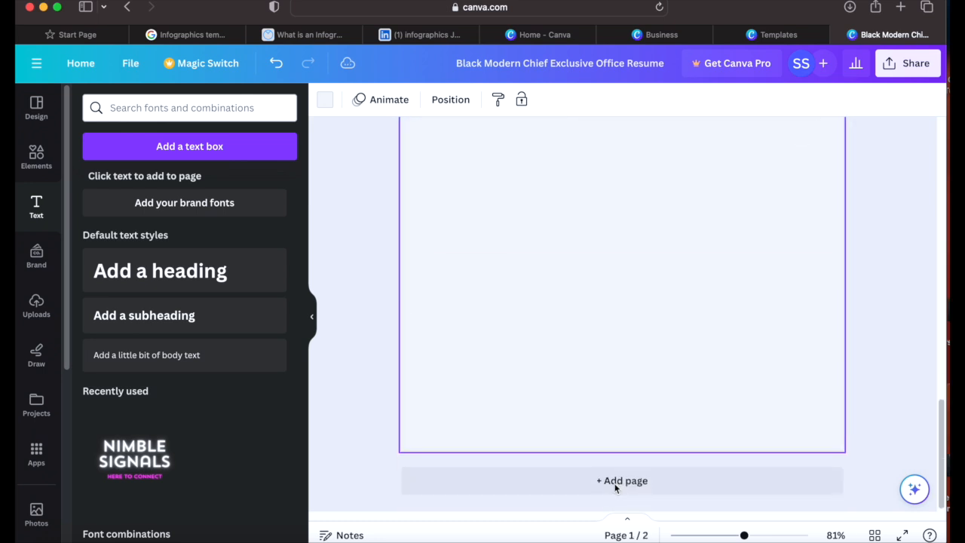
left_click_drag(944, 432, 931, 273)
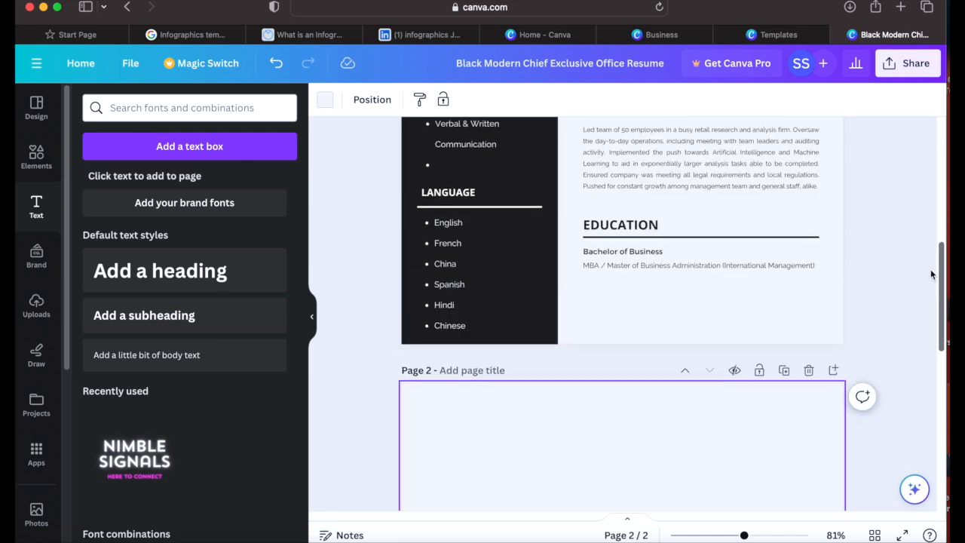
scroll(931, 269, "up", 10)
scroll(929, 288, "down", 10)
left_click_drag(929, 290, 929, 294)
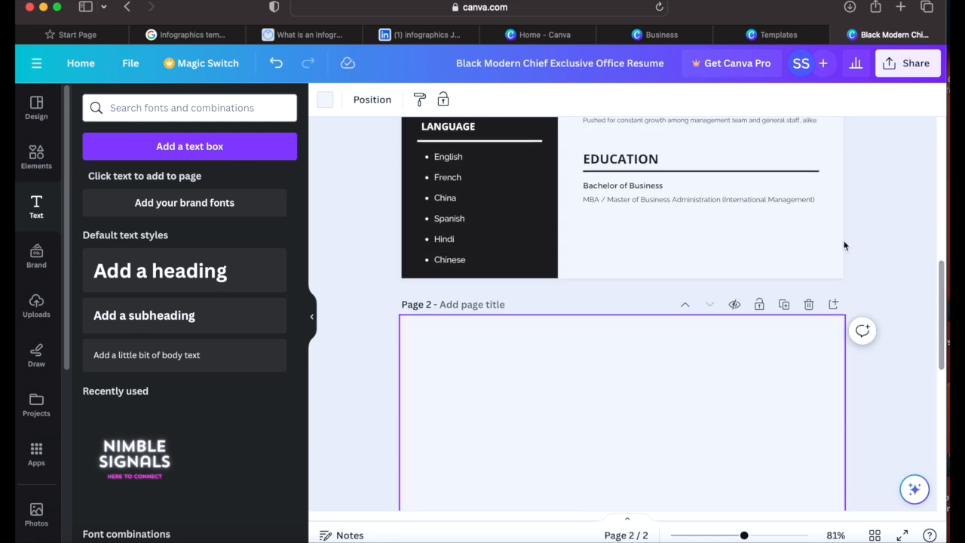
left_click(809, 306)
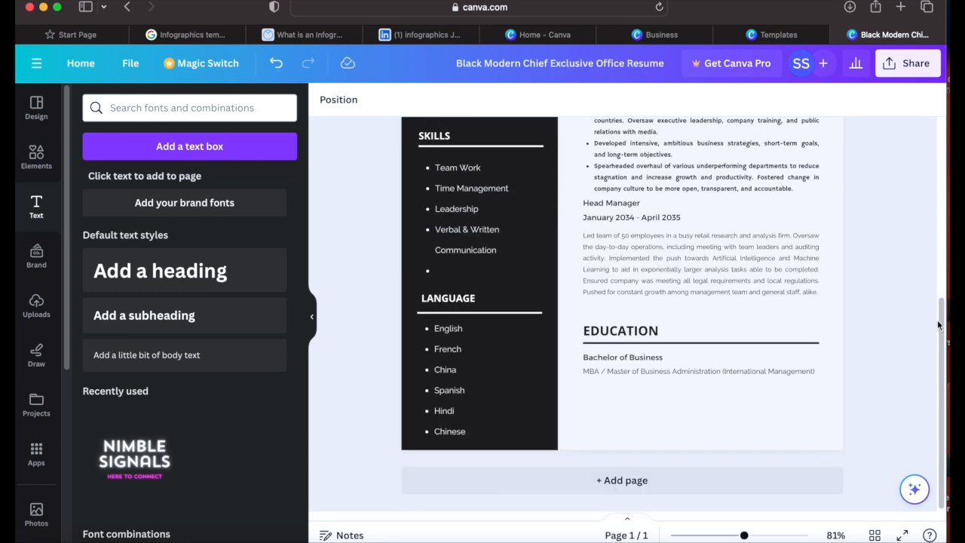
Step: Duplicate the resume page, delete the copy, and show the A4 template suggestions
scroll(945, 339, "up", 5)
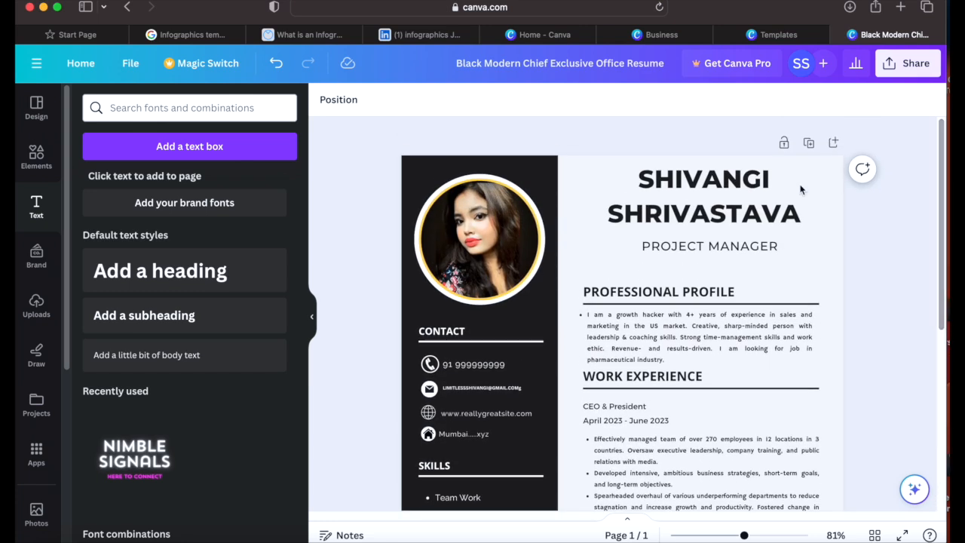
left_click(809, 144)
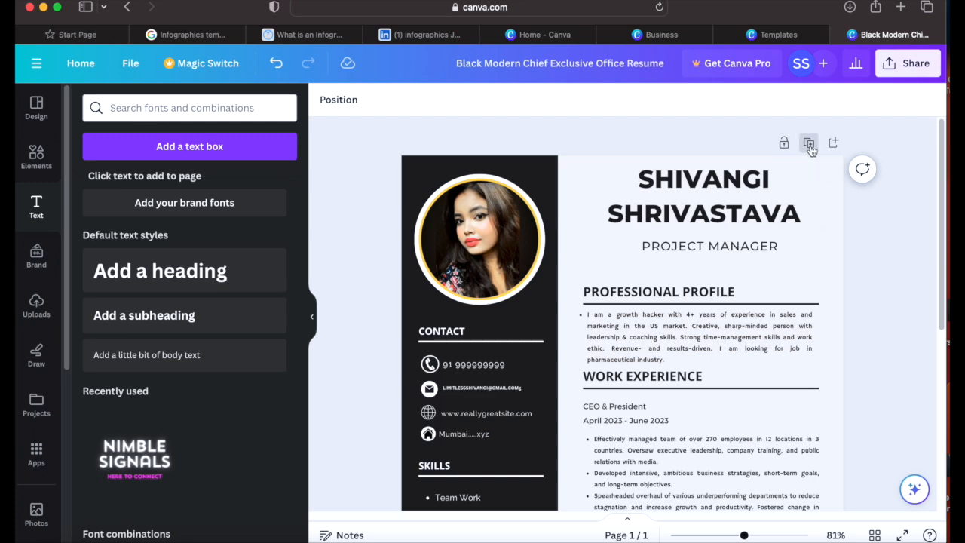
left_click_drag(941, 335, 942, 307)
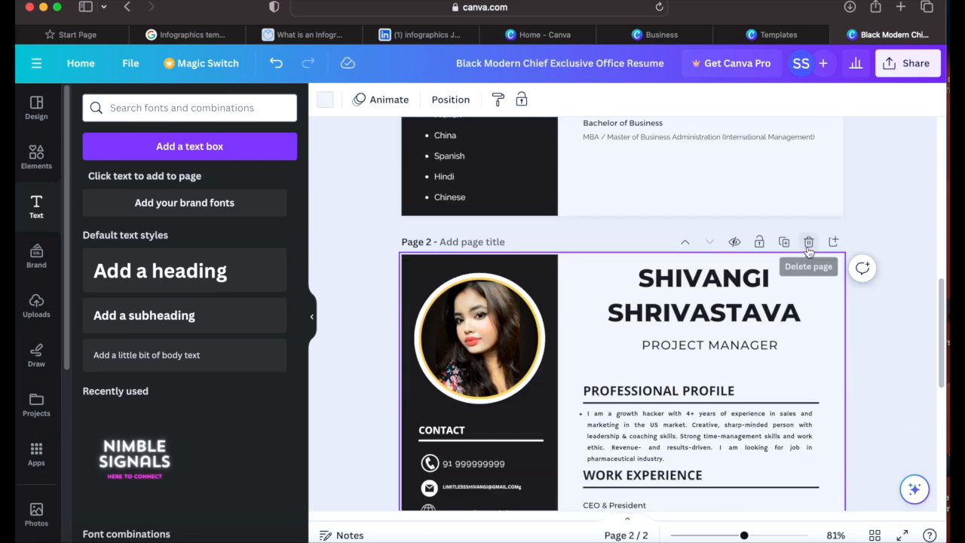
left_click(808, 247)
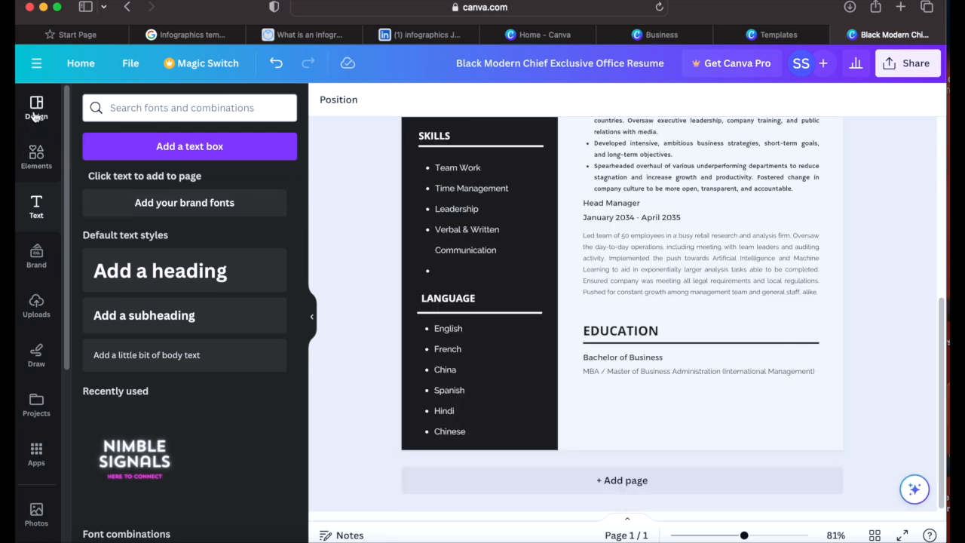
left_click(34, 115)
Step: Add page 2 of the Minimalist White and Grey Professional Resume template as a new page
left_click_drag(302, 194, 302, 315)
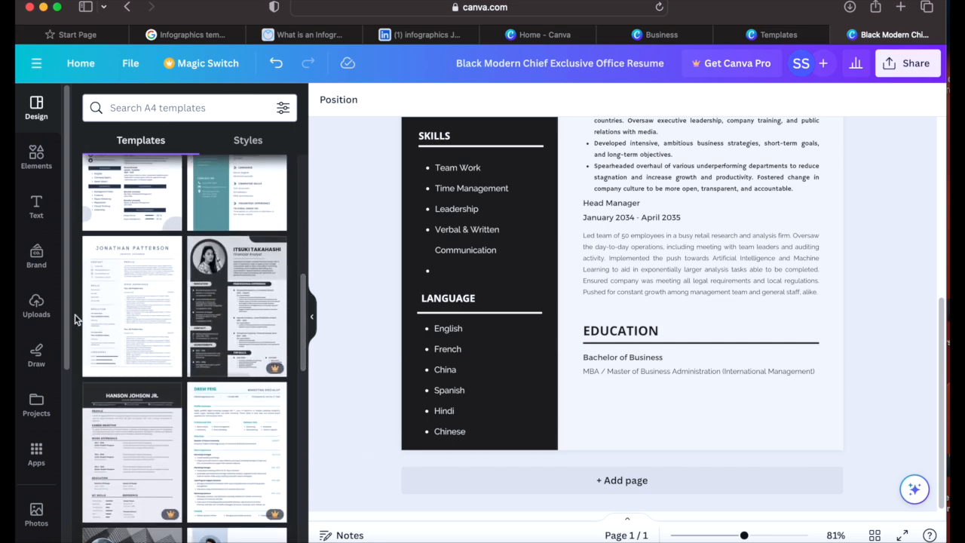
left_click(129, 316)
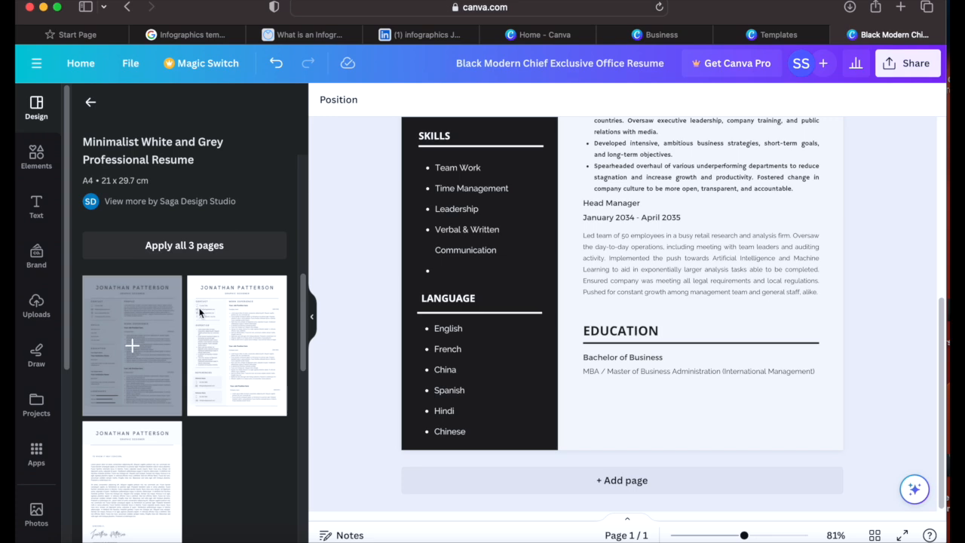
left_click(238, 351)
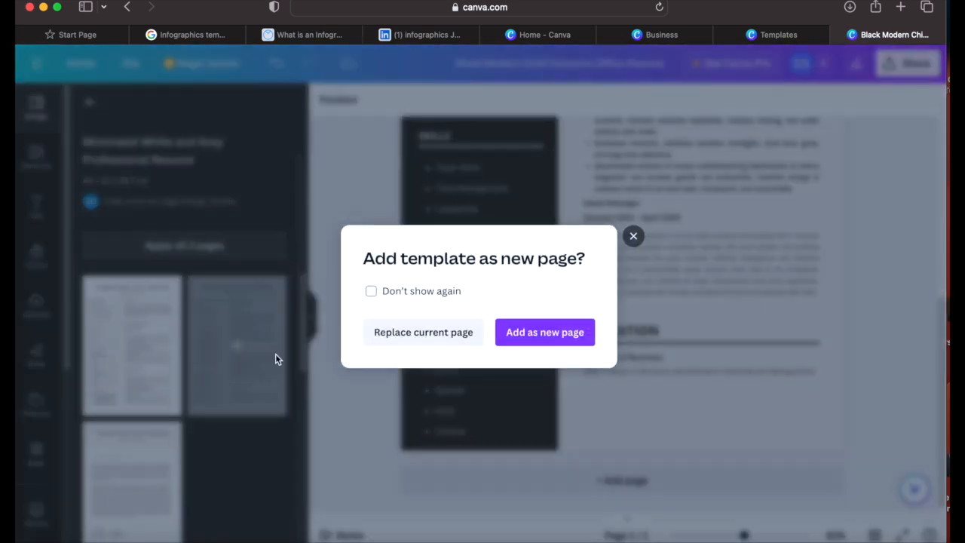
left_click(544, 335)
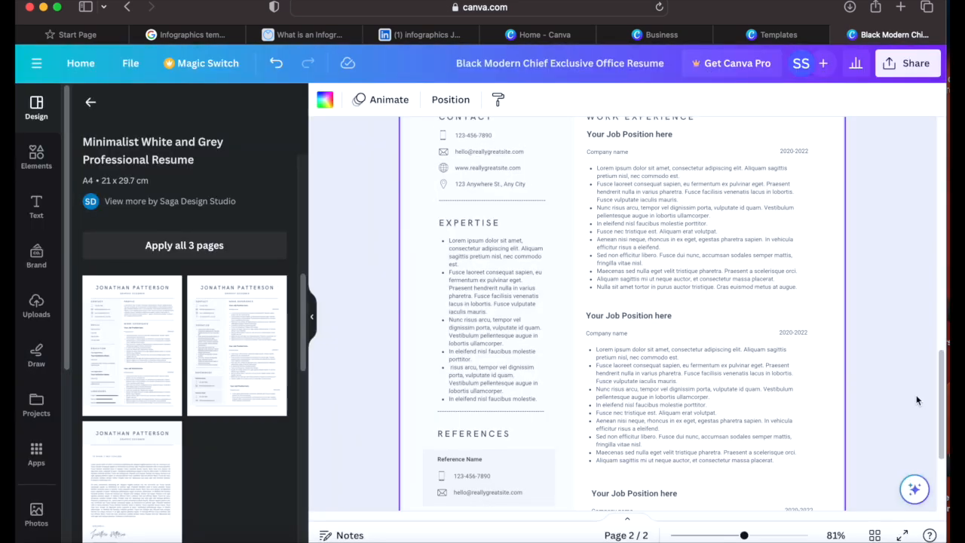
Step: Look over the added template page, then delete it
left_click_drag(944, 396, 924, 157)
scroll(922, 295, "down", 15)
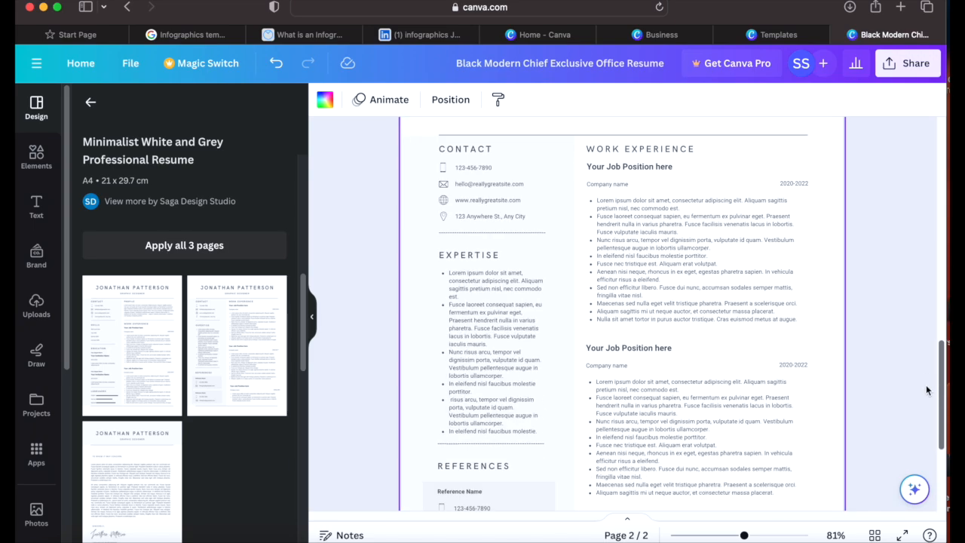
scroll(921, 435, "down", 3)
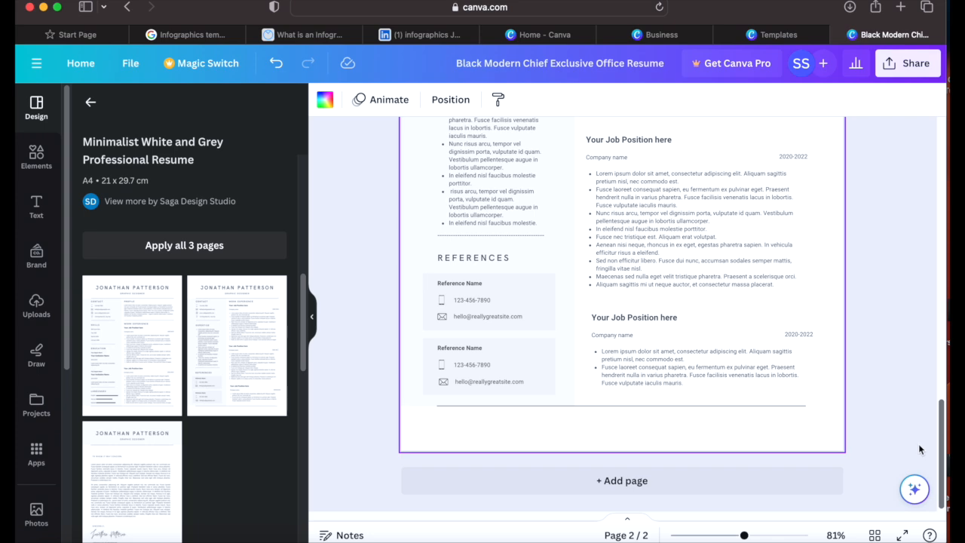
scroll(918, 451, "up", 10)
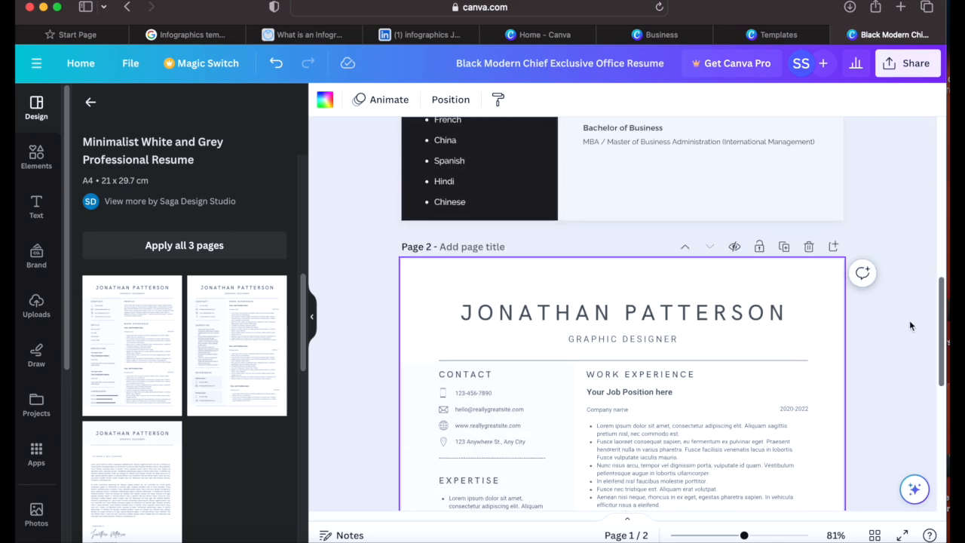
left_click(808, 247)
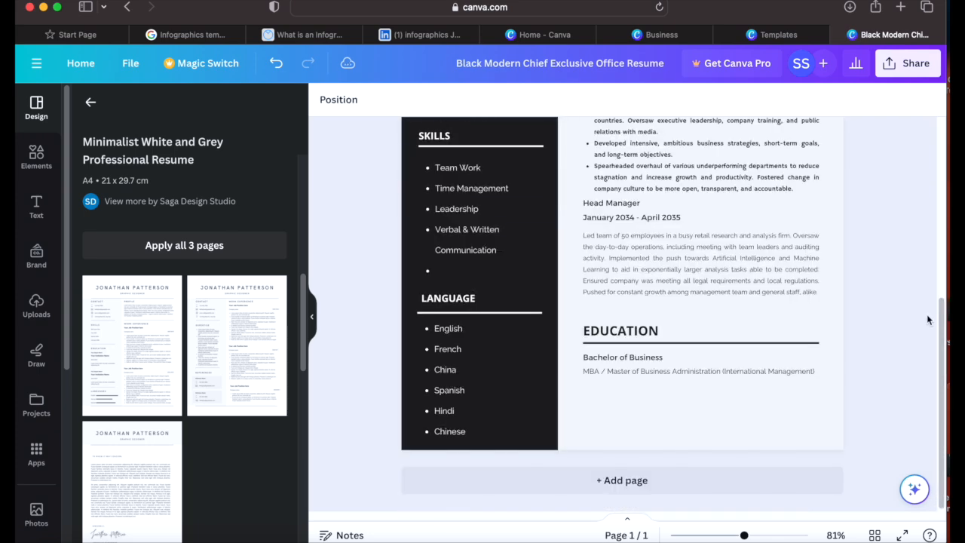
left_click_drag(942, 330, 927, 147)
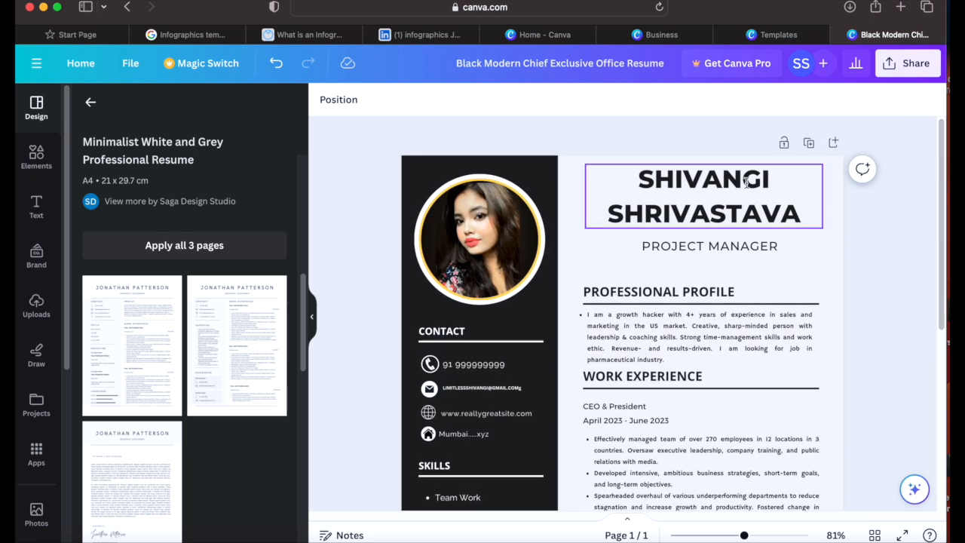
Step: Duplicate the resume page and remove the copy's profile photo, frame and white circle
left_click(807, 143)
mouse_move(941, 332)
left_mouse_down()
mouse_move(941, 372)
mouse_move(940, 143)
mouse_move(940, 317)
left_mouse_up()
left_click(476, 297)
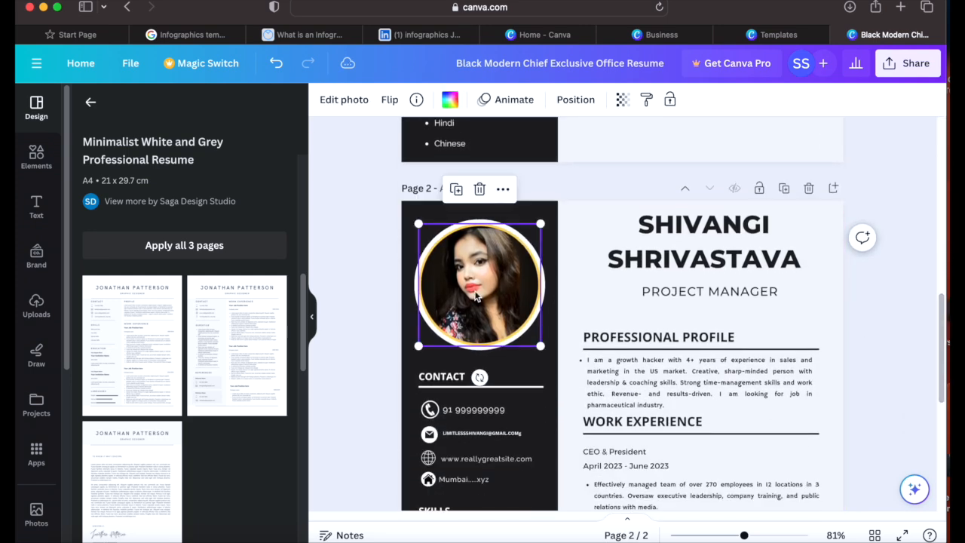
left_click(480, 189)
left_click(484, 230)
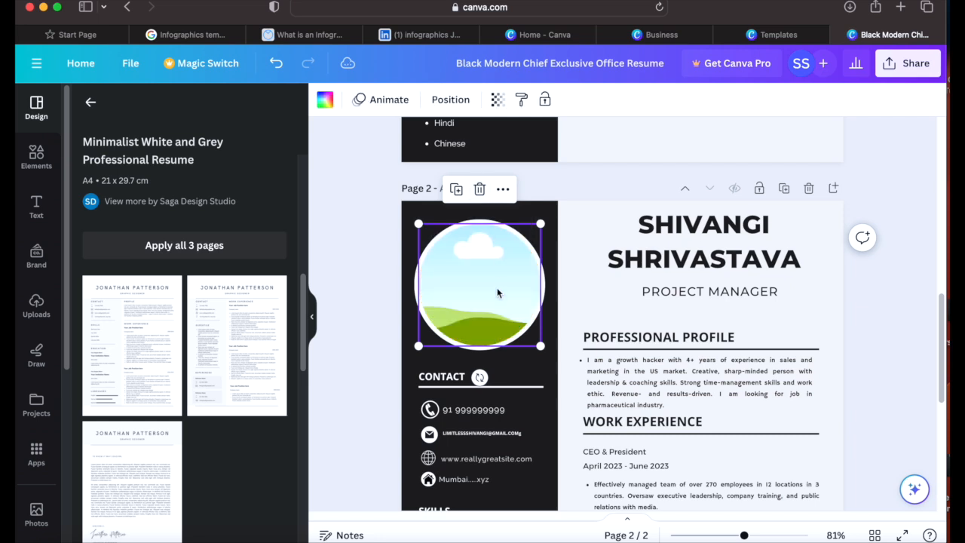
left_click(480, 189)
left_click(488, 253)
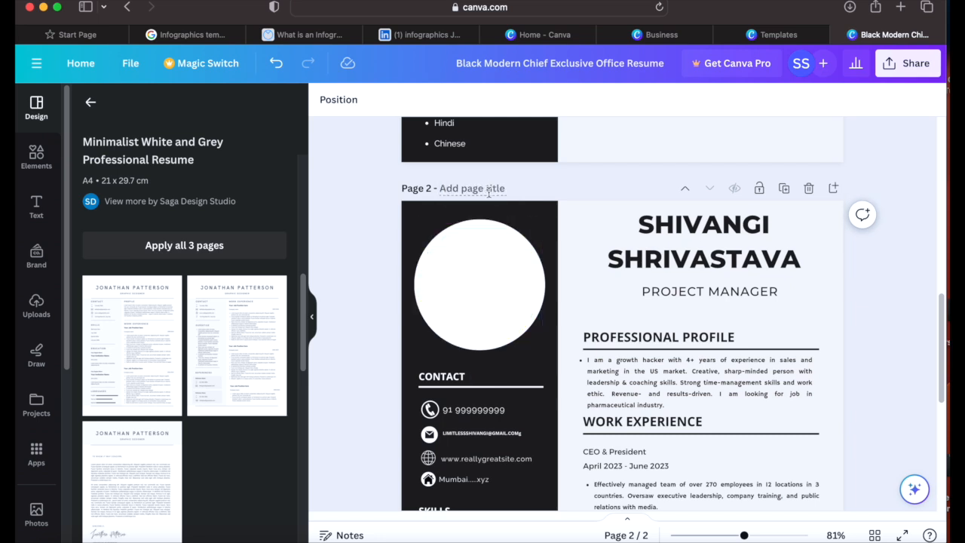
left_click(514, 255)
left_click(476, 189)
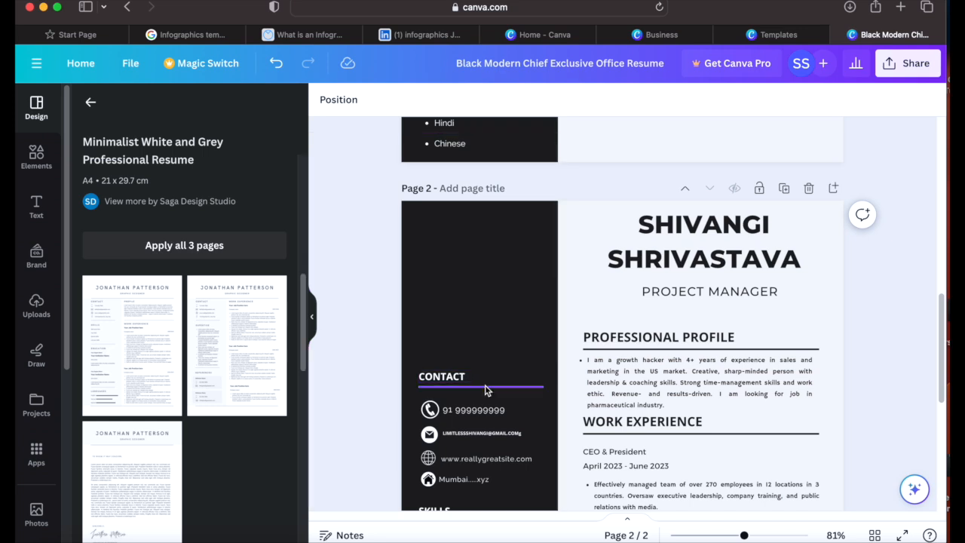
Step: Delete the CONTACT heading, divider and phone, email and website texts; shift the sidebar up
left_click_drag(467, 376, 464, 223)
left_click(501, 183)
left_click(498, 492)
left_click_drag(497, 491, 499, 430)
left_click(463, 391)
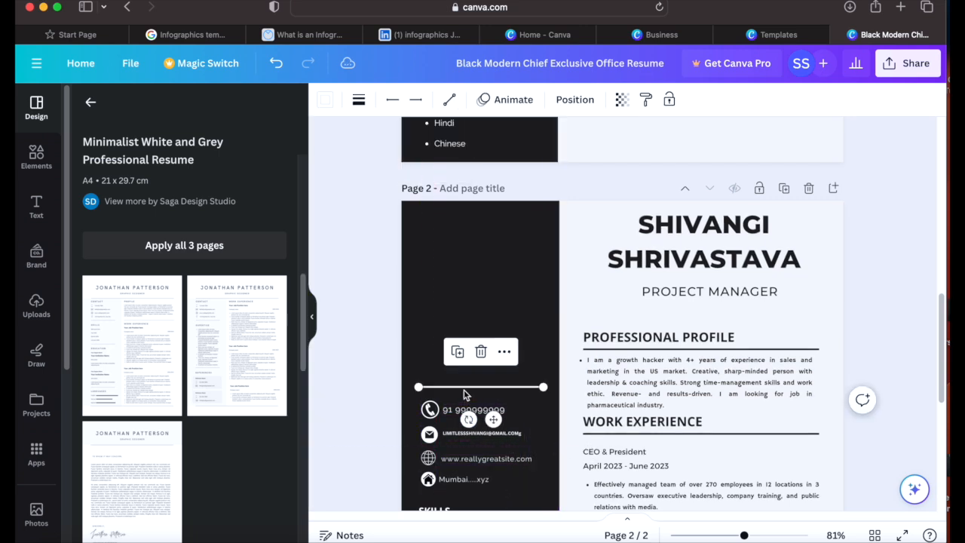
left_click(481, 352)
left_click(472, 410)
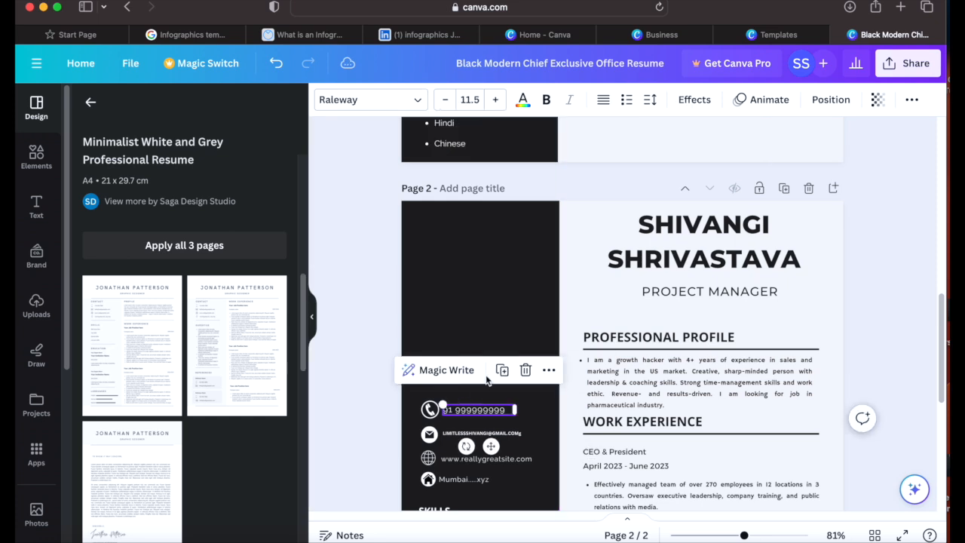
left_click(527, 371)
left_click(482, 435)
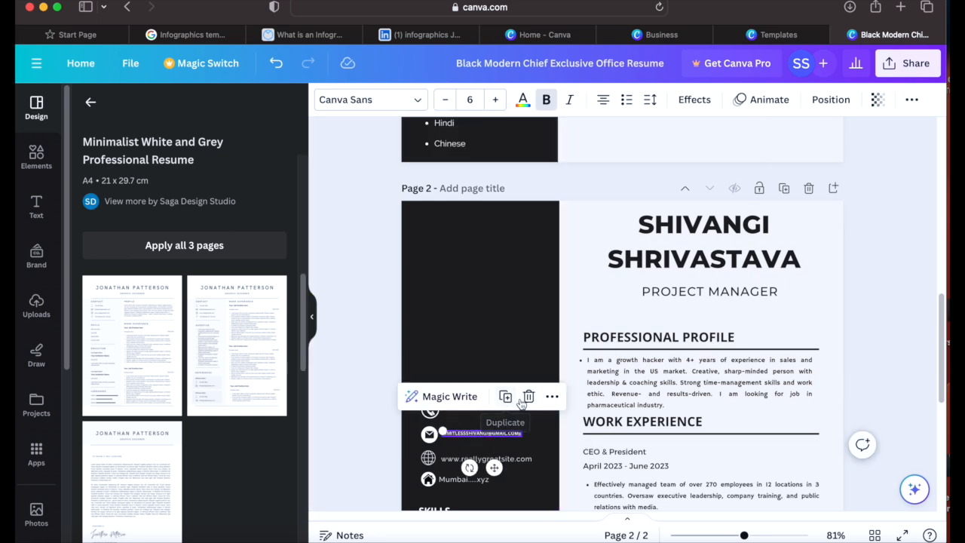
left_click(526, 395)
left_click(486, 458)
left_click(526, 420)
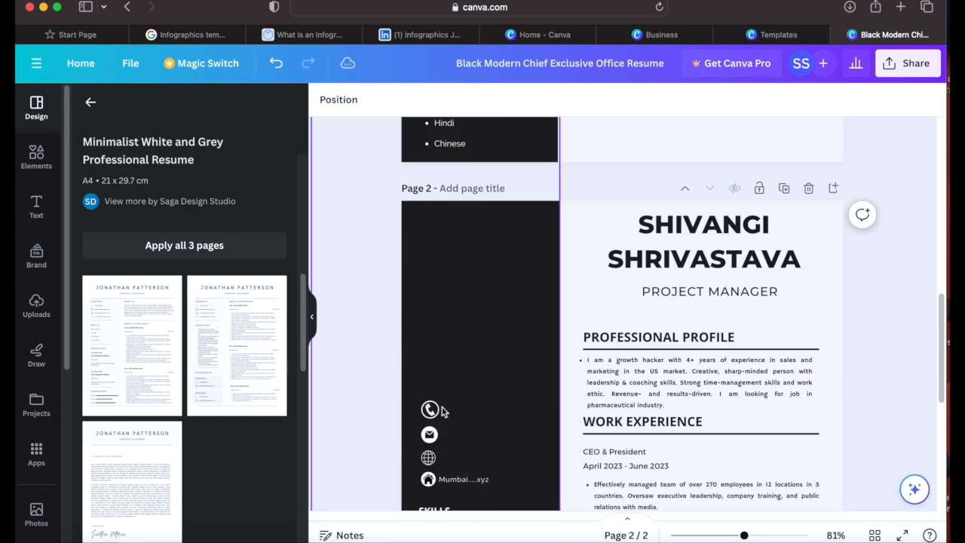
Step: Delete the phone, email, globe and location icons and the location text
left_click(432, 410)
left_click(429, 366)
left_click(430, 409)
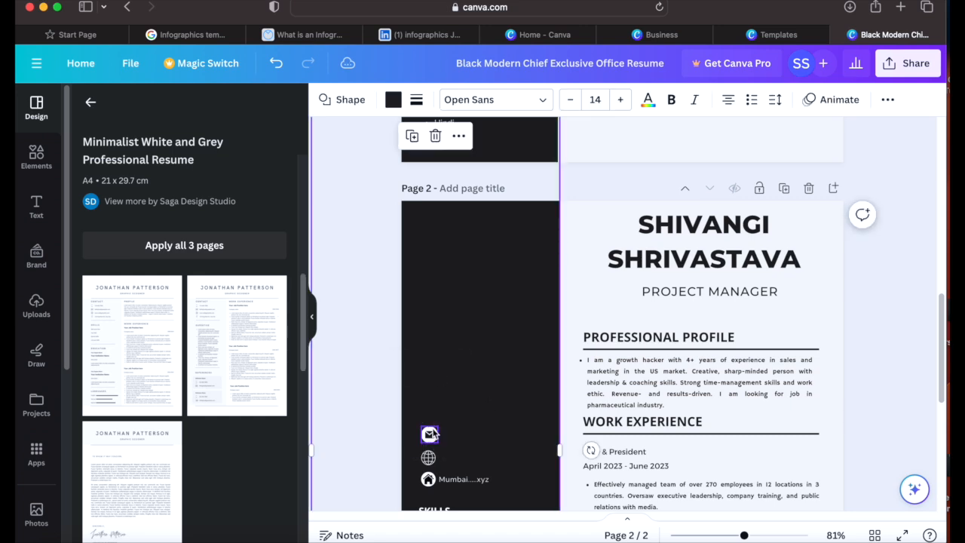
left_click(429, 434)
left_click(429, 392)
left_click(429, 457)
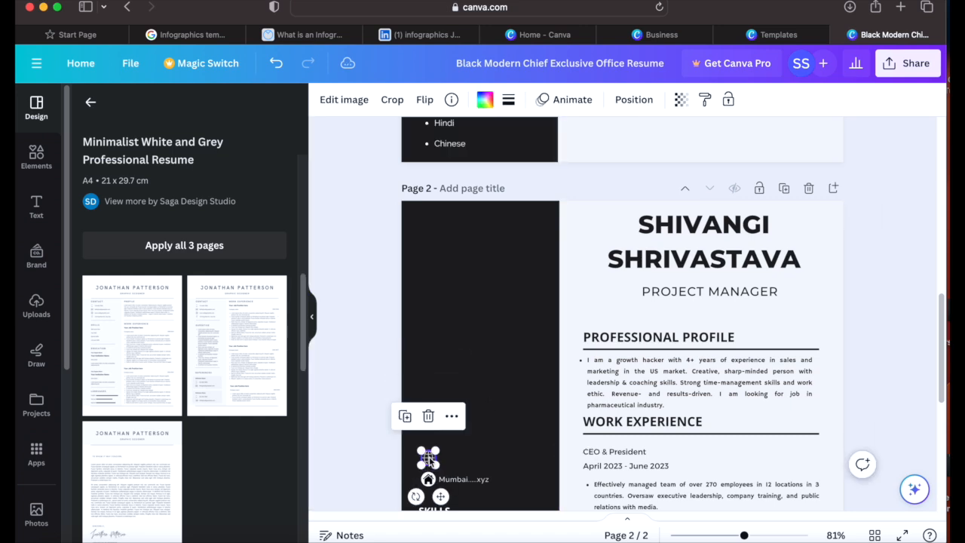
left_click(428, 415)
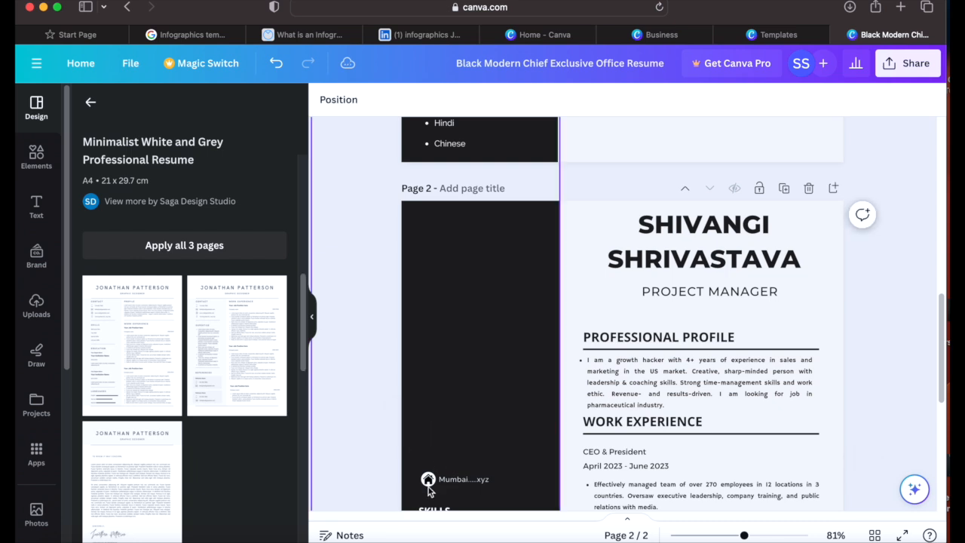
left_click(429, 485)
left_click(428, 438)
left_click(461, 479)
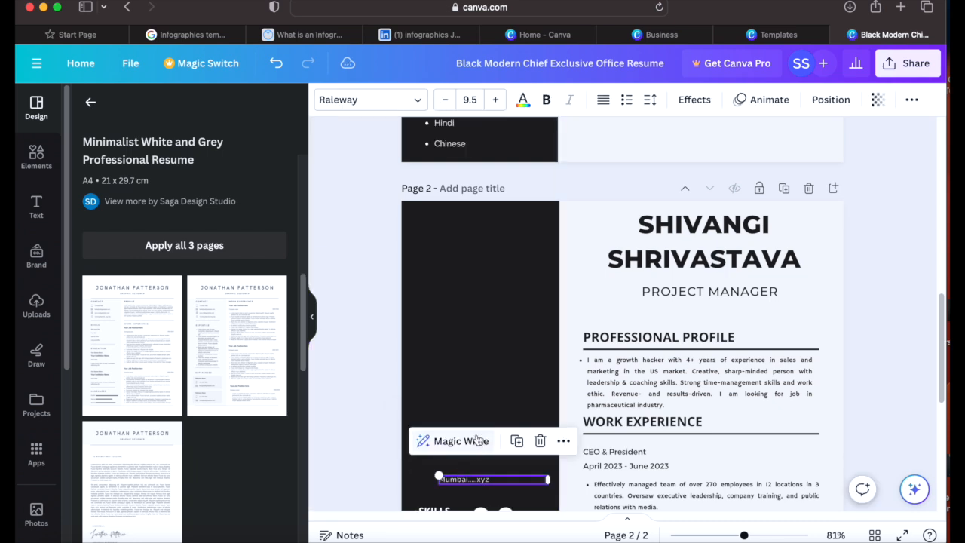
left_click(540, 442)
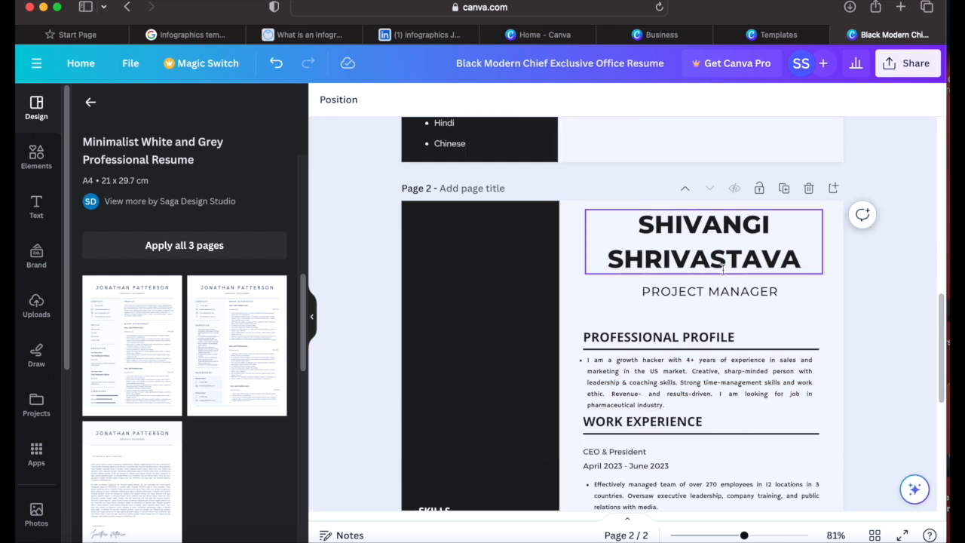
Step: Delete the name heading and the PROJECT MANAGER job title on page 2
left_click(743, 211)
left_click(751, 175)
left_click(706, 289)
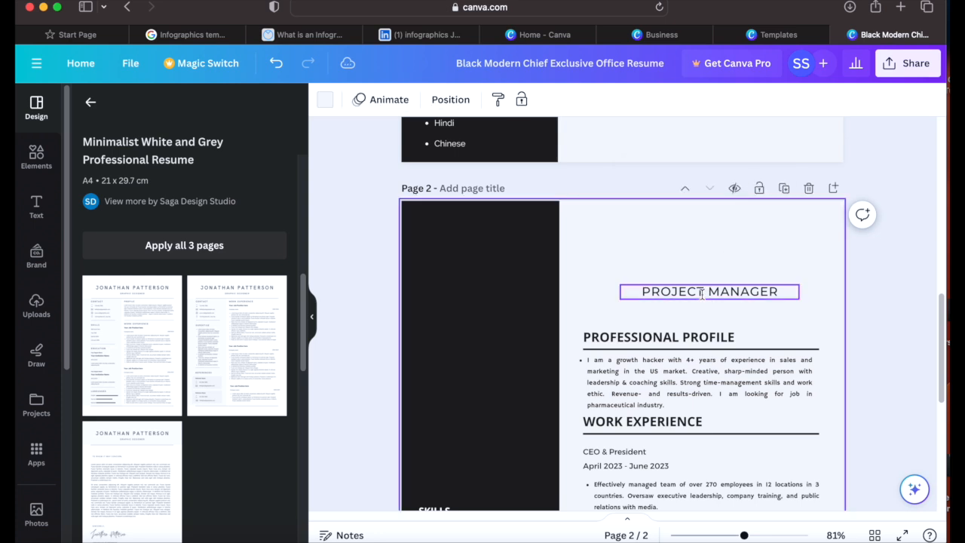
left_click(756, 250)
Step: Move PROFESSIONAL PROFILE, its paragraph, WORK EXPERIENCE and their dividers up the page
left_click_drag(698, 336, 686, 228)
left_click(760, 346)
left_click_drag(760, 346, 752, 245)
left_click_drag(734, 400, 728, 303)
left_click(682, 422)
left_click_drag(682, 421, 686, 330)
left_click_drag(735, 434, 735, 347)
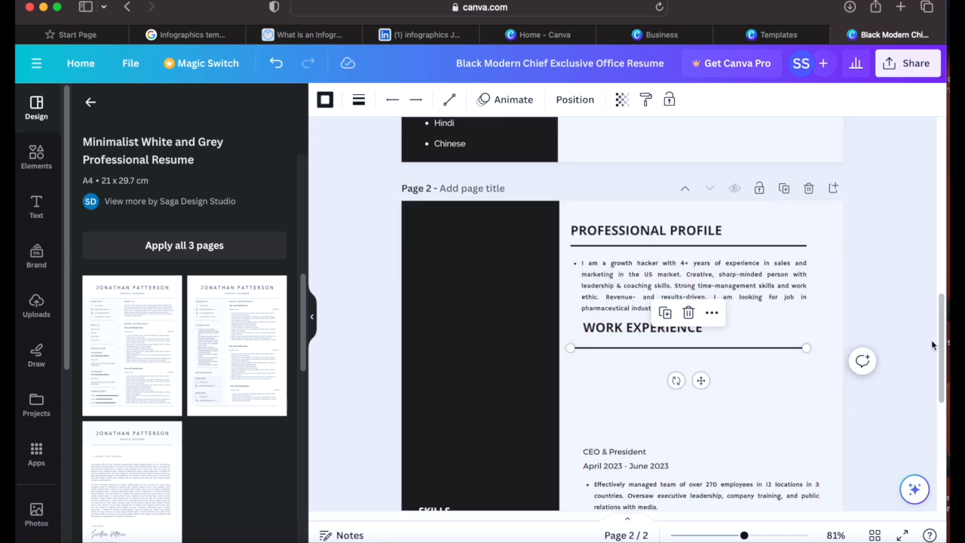
Step: Delete the leftover second page and return to the top of the design
scroll(937, 352, "down", 1)
left_click_drag(937, 352, 923, 450)
left_click_drag(925, 412, 913, 166)
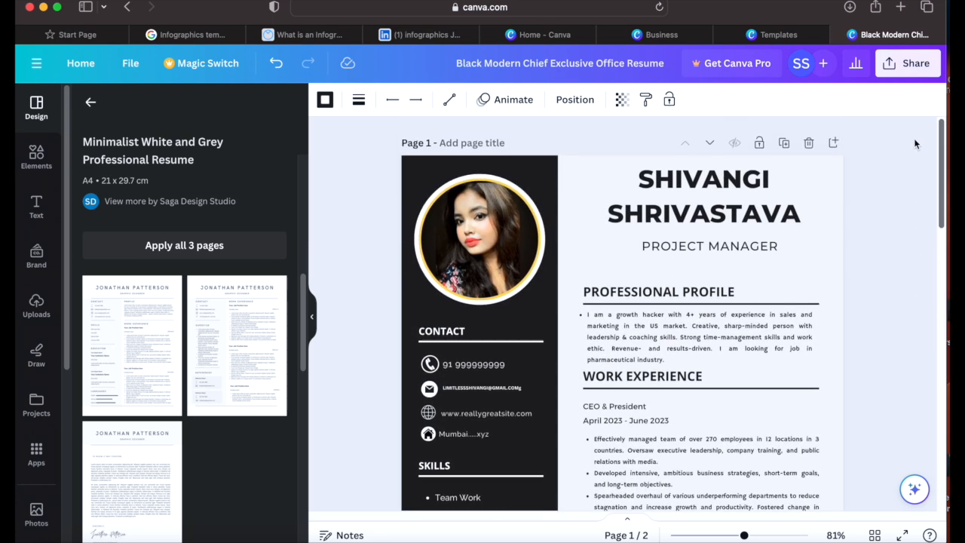
scroll(914, 143, "down", 7)
left_click(804, 354)
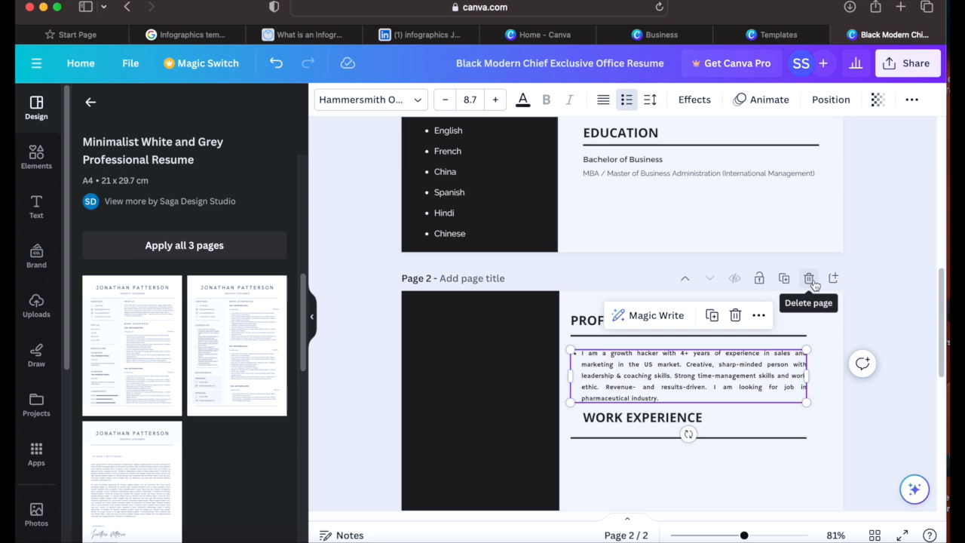
left_click(810, 280)
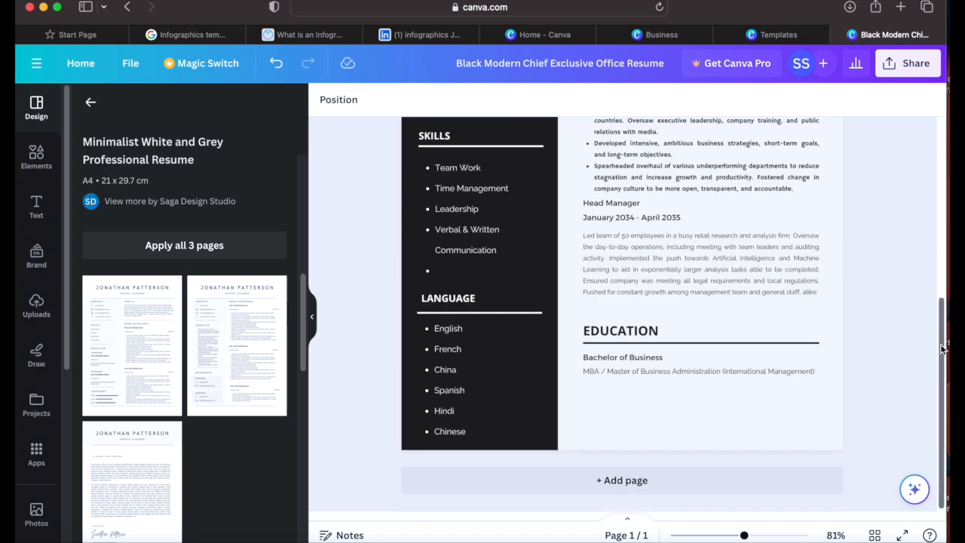
scroll(942, 349, "up", 10)
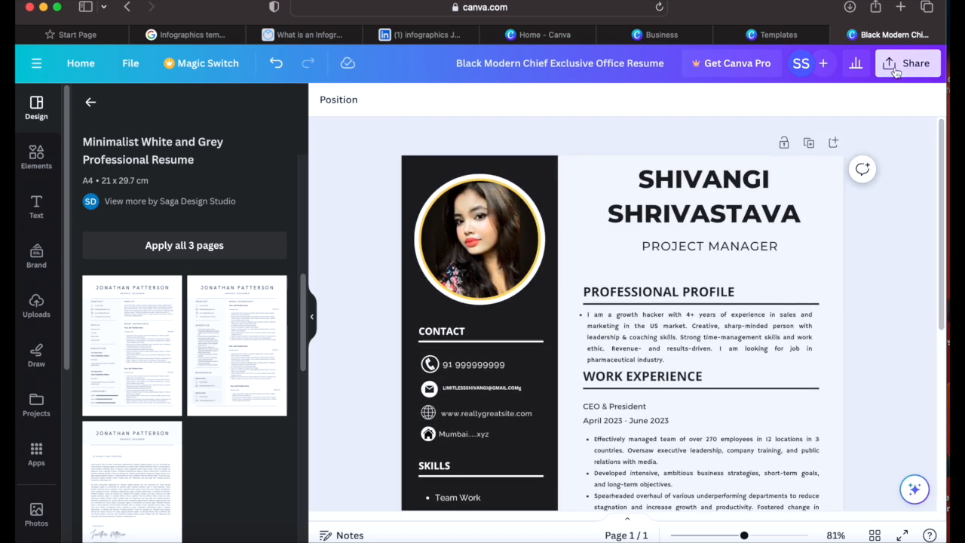
Step: Download 'Black Modern Chief Exclusive Office Resume.pdf' as PDF Standard and view recent downloads
left_click(896, 68)
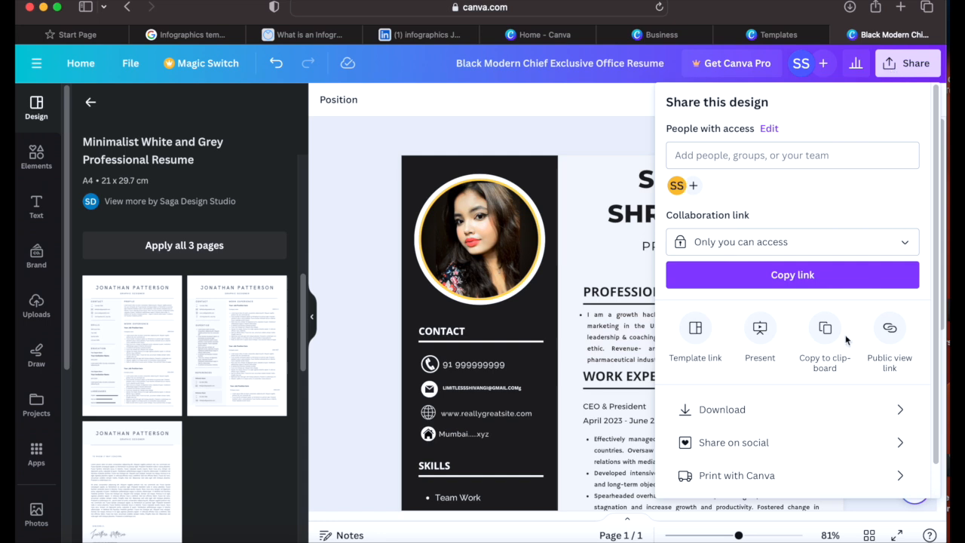
left_click(725, 411)
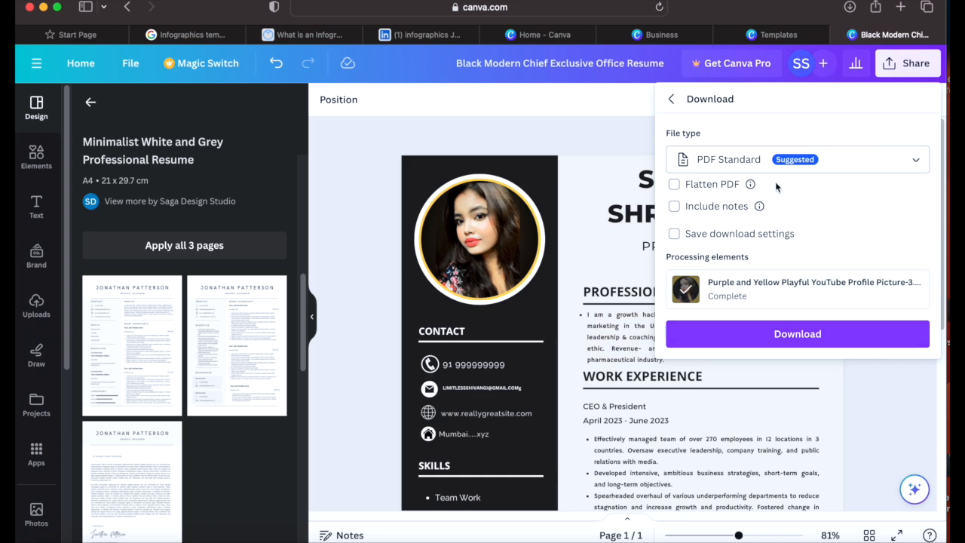
left_click(804, 346)
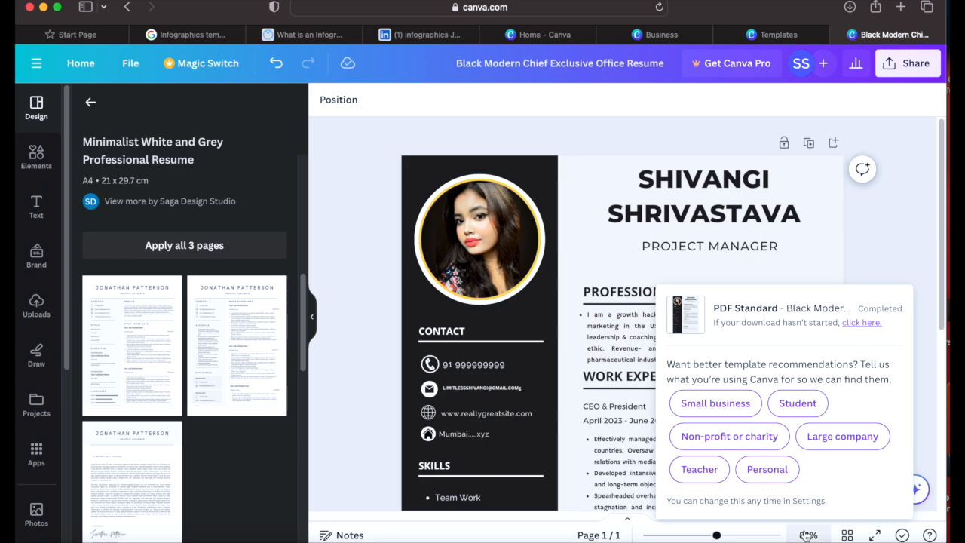
left_click(775, 532)
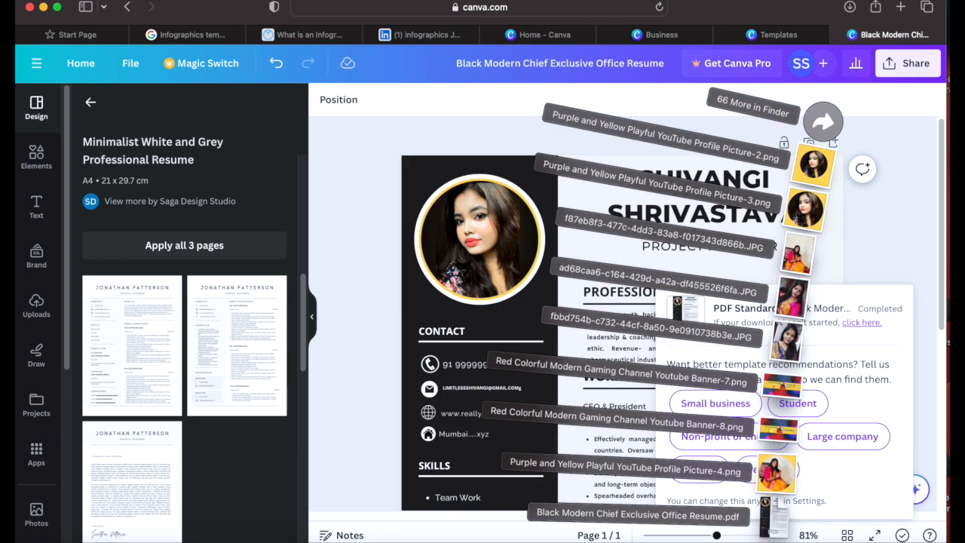
left_click(773, 518)
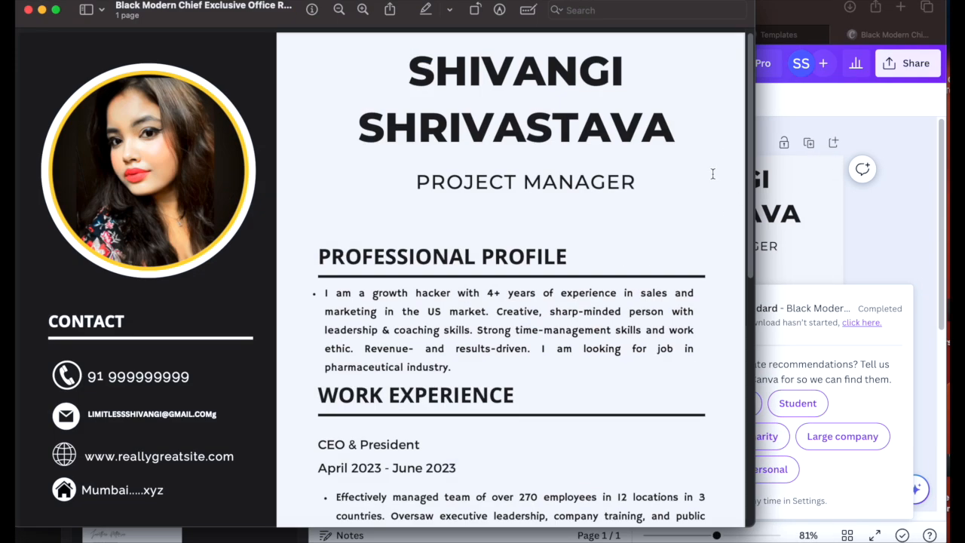
left_click_drag(747, 102, 697, 461)
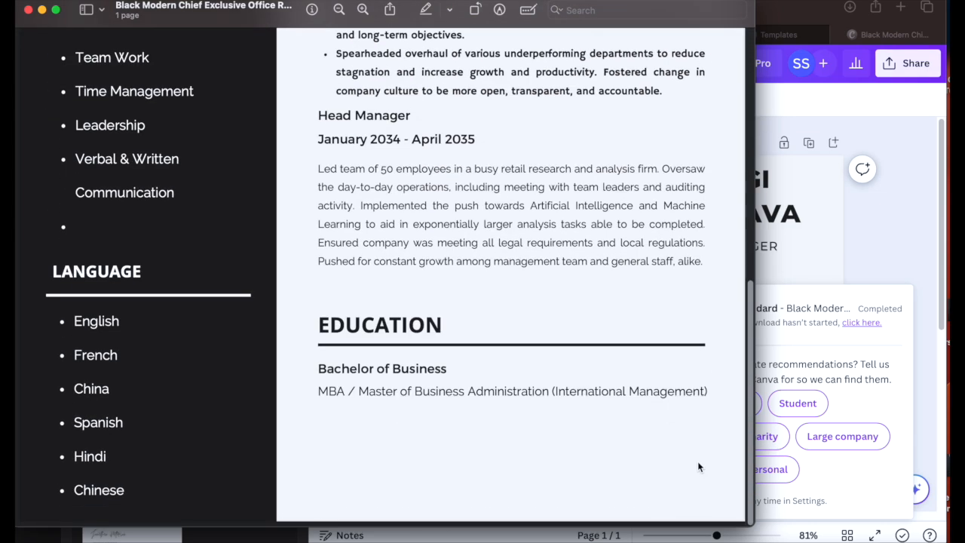
scroll(697, 467, "up", 15)
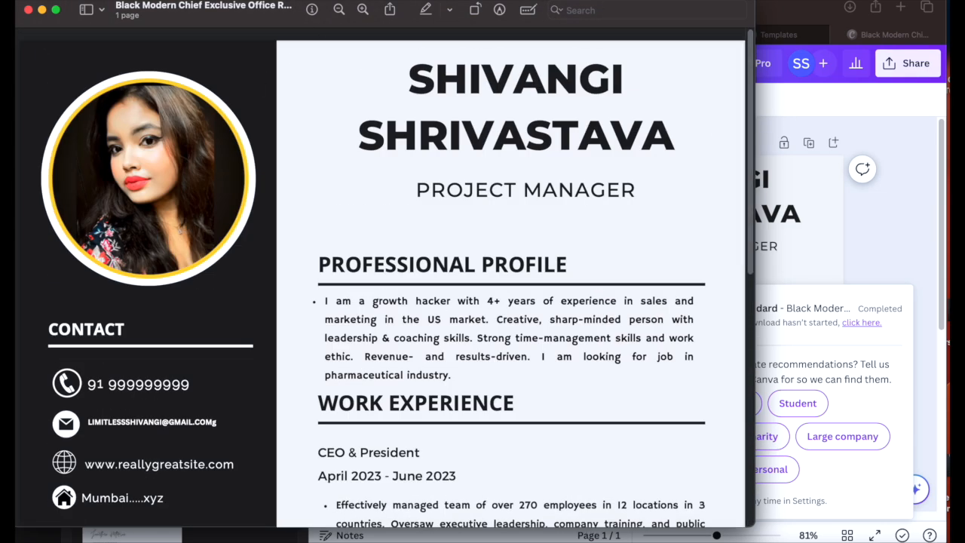
left_click(27, 9)
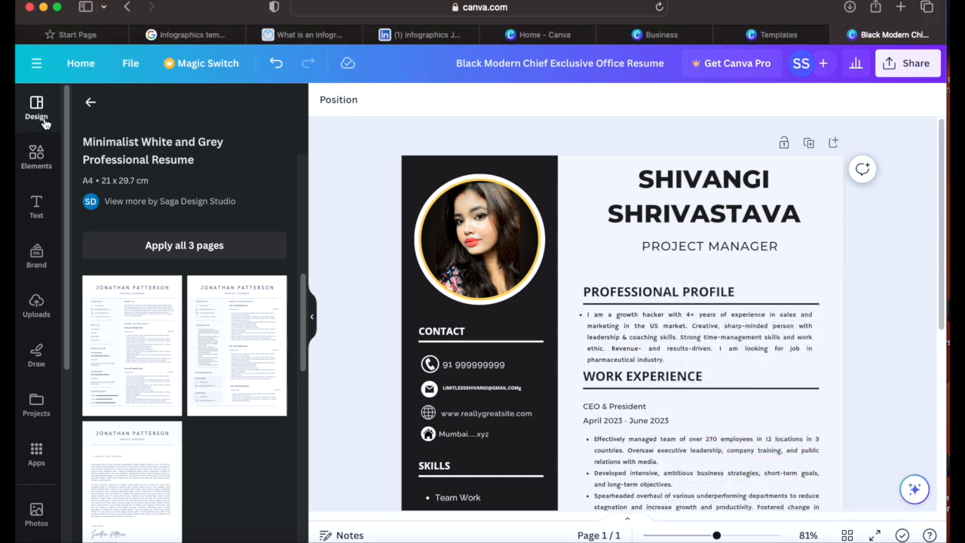
Step: Replace the page with the yellow-banner CV template, apply the Poppins style and shuffle colours
left_click(89, 103)
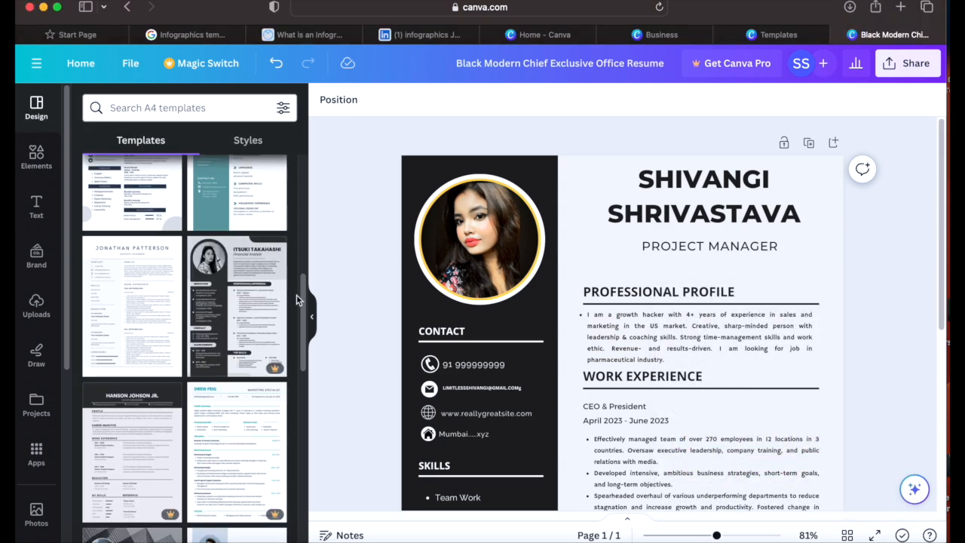
left_click_drag(301, 286, 299, 447)
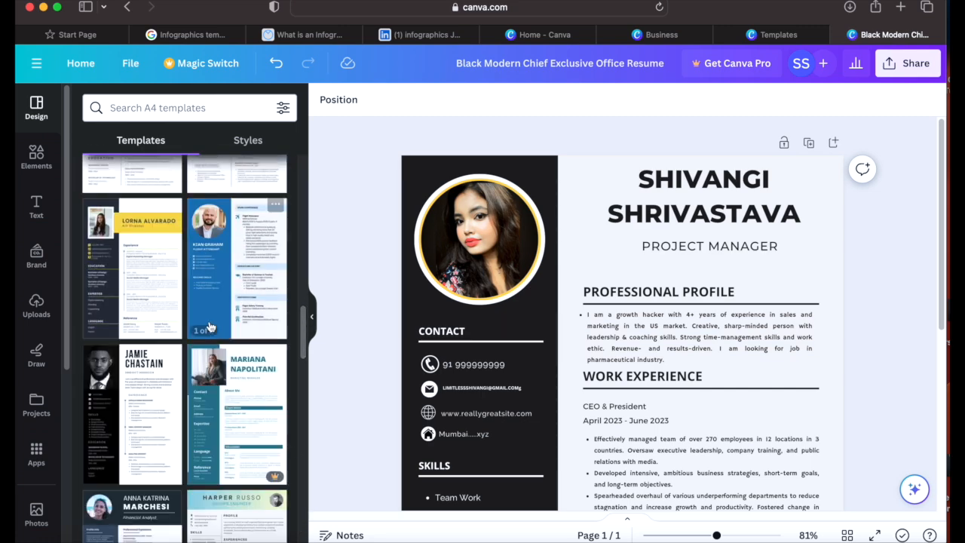
left_click(143, 304)
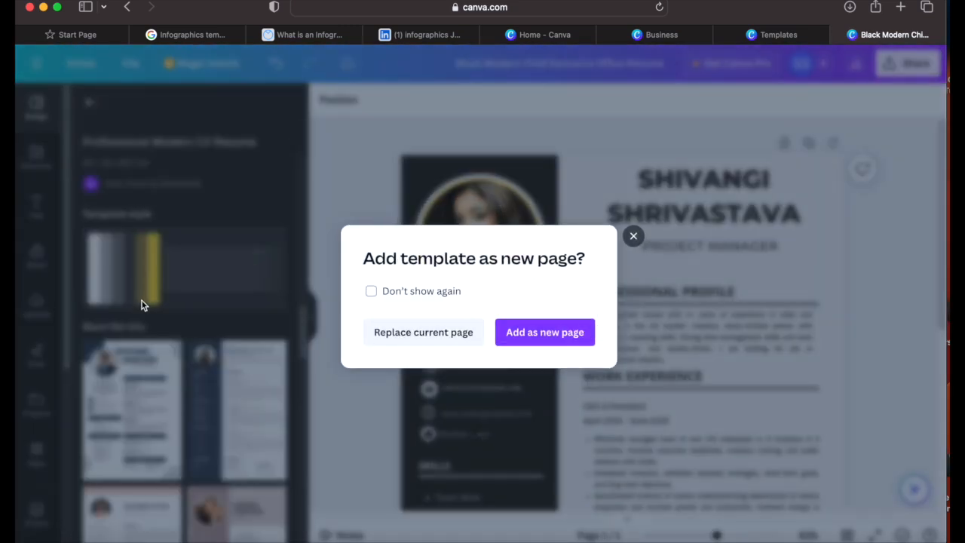
left_click(407, 334)
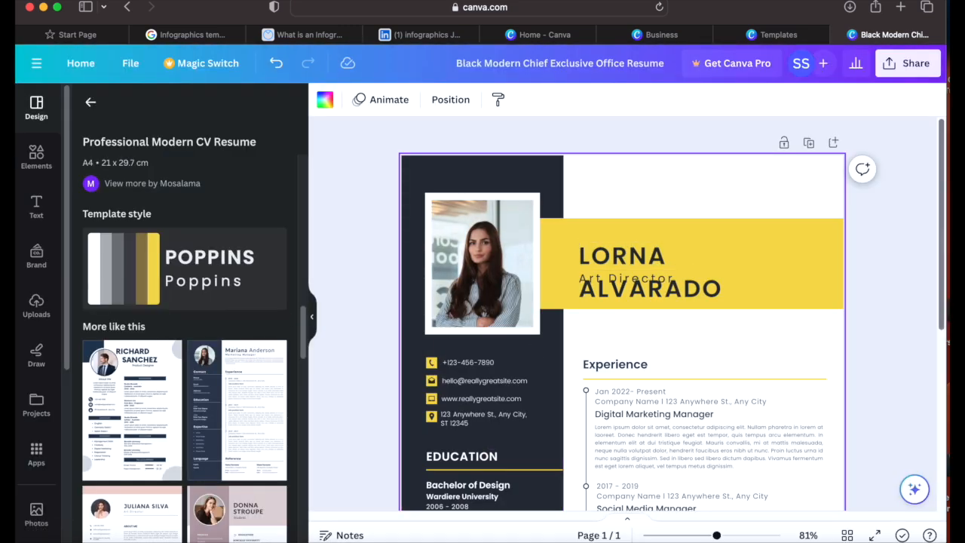
mouse_move(942, 173)
left_mouse_down()
mouse_move(939, 386)
mouse_move(947, 190)
left_mouse_up()
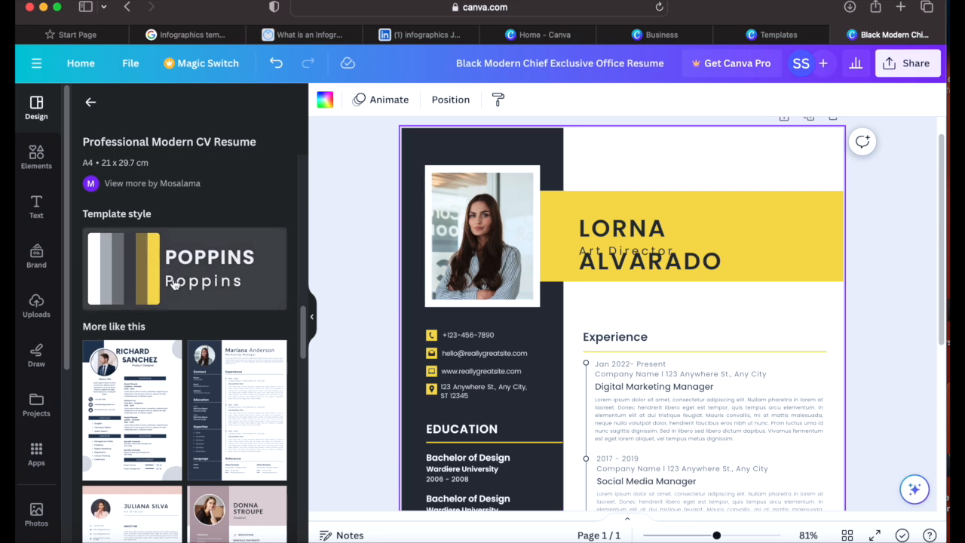
left_click(143, 283)
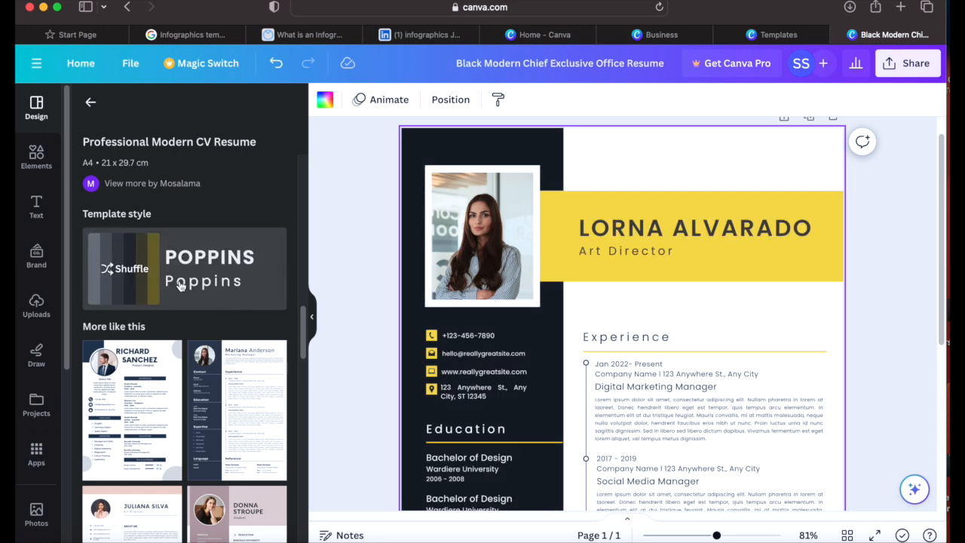
left_click(215, 285)
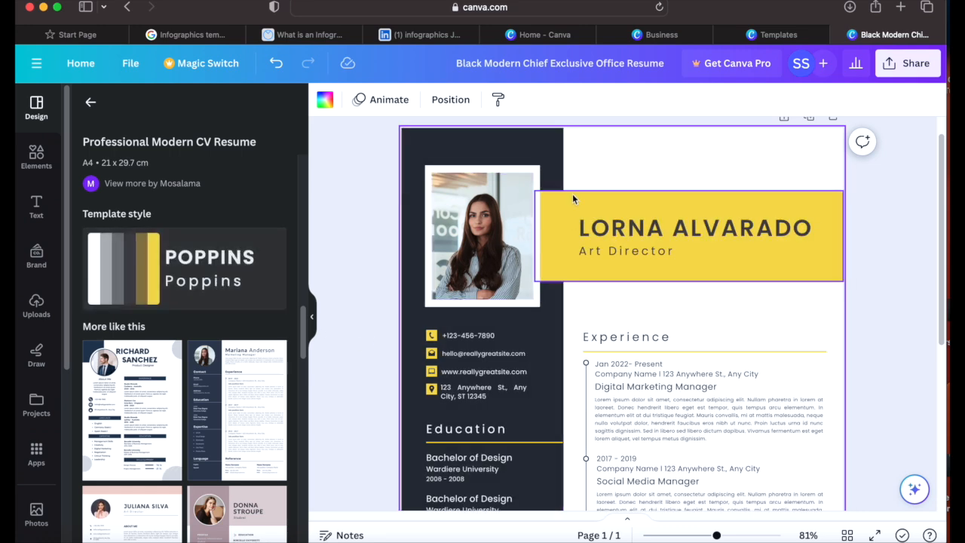
Step: Try yellow, dark slate, navy and black page backgrounds, returning to white, and select the photo
left_click(333, 105)
left_click(234, 183)
left_click(196, 183)
left_click(162, 185)
left_click(123, 184)
left_click(199, 186)
left_click(271, 183)
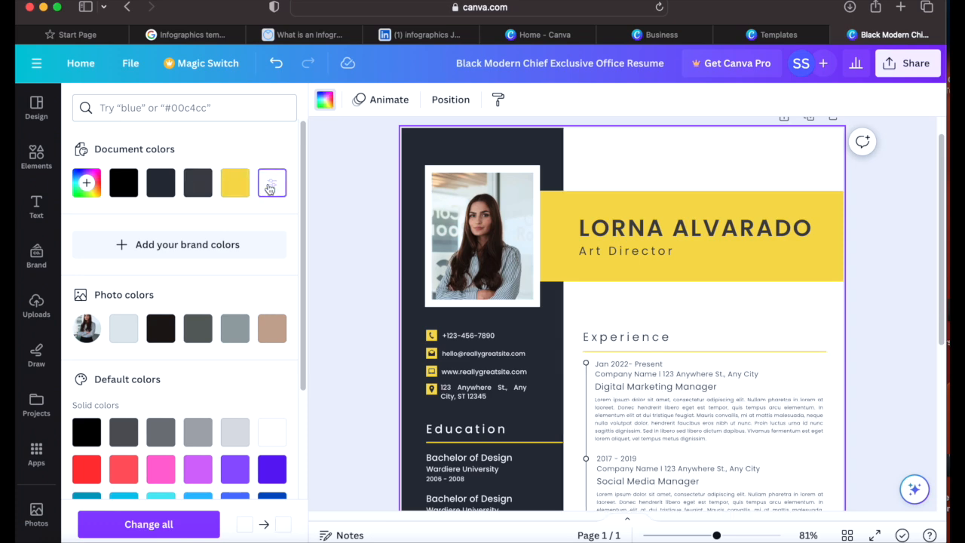
left_click(465, 292)
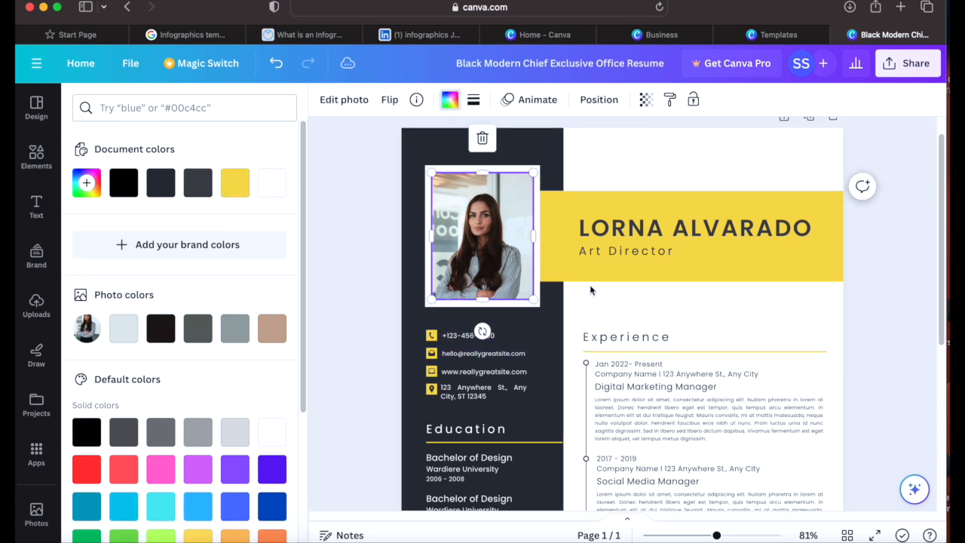
left_click_drag(942, 202, 935, 370)
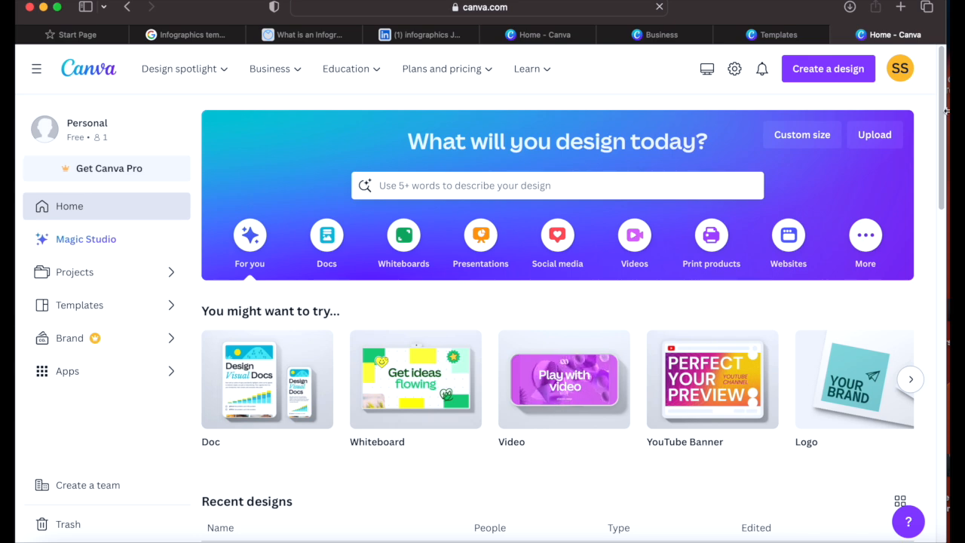
Step: Open Canva's All templates gallery and bring the QuickTime Movie Recording window forward
left_click_drag(943, 111, 938, 209)
scroll(938, 209, "up", 5)
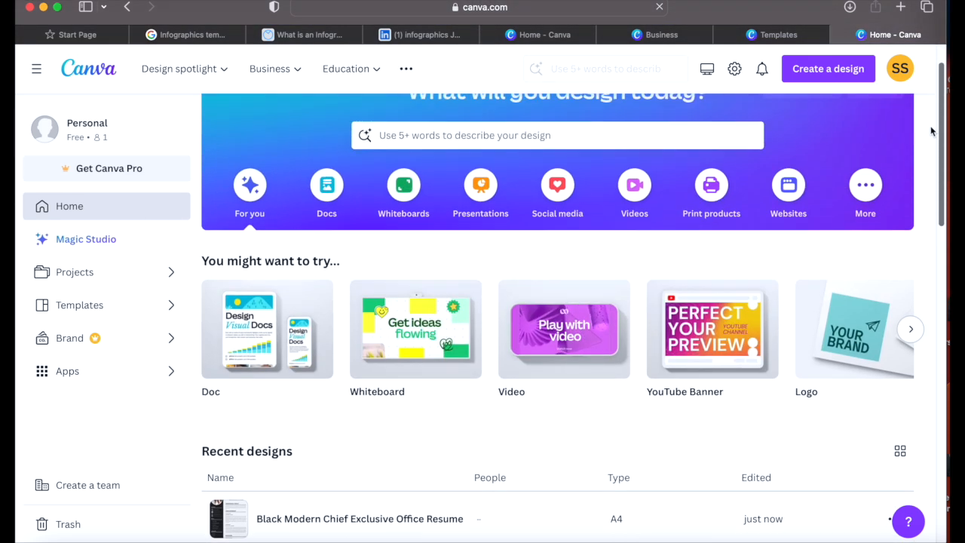
left_click(172, 309)
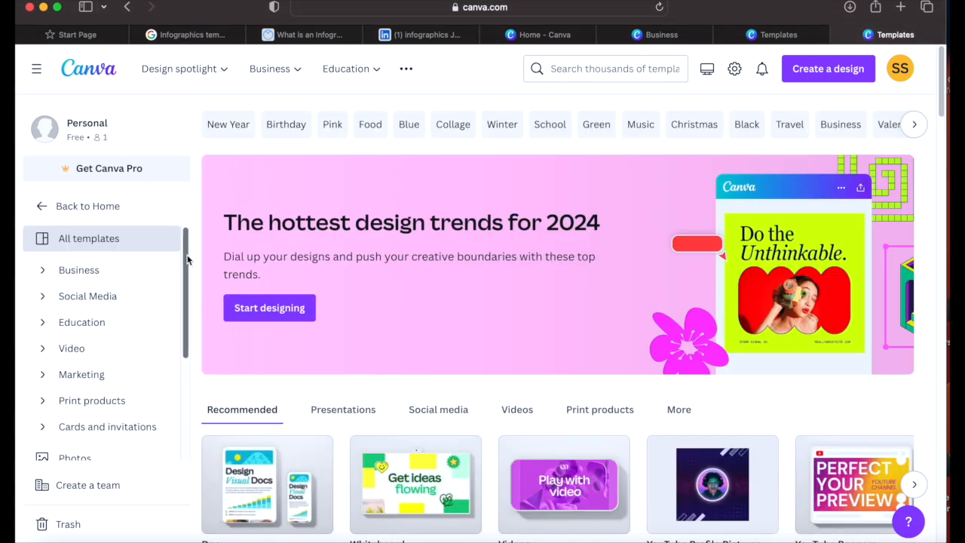
left_click_drag(764, 1, 763, 22)
left_click(755, 9)
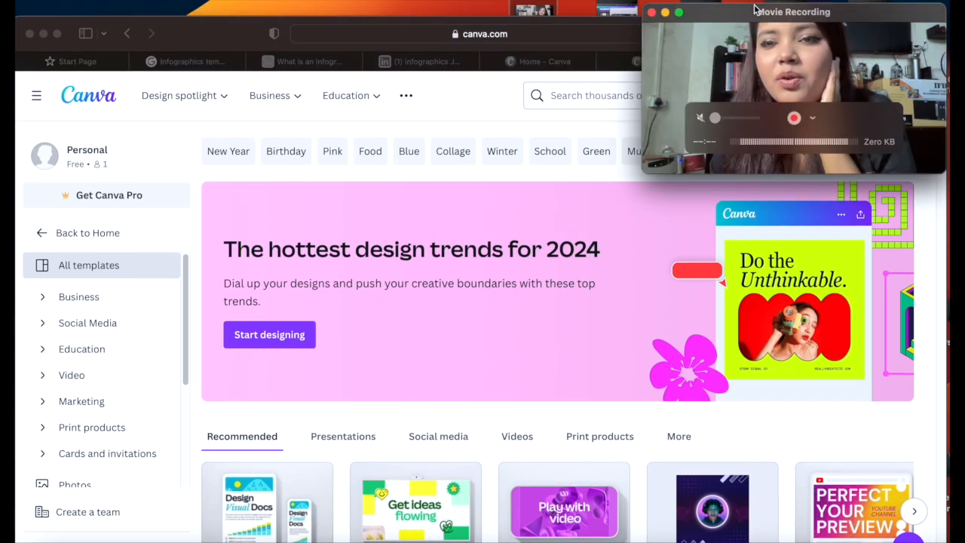
Step: Widen the Movie Recording window to about 940 px over the Canva templates page
left_click_drag(645, 173, 242, 470)
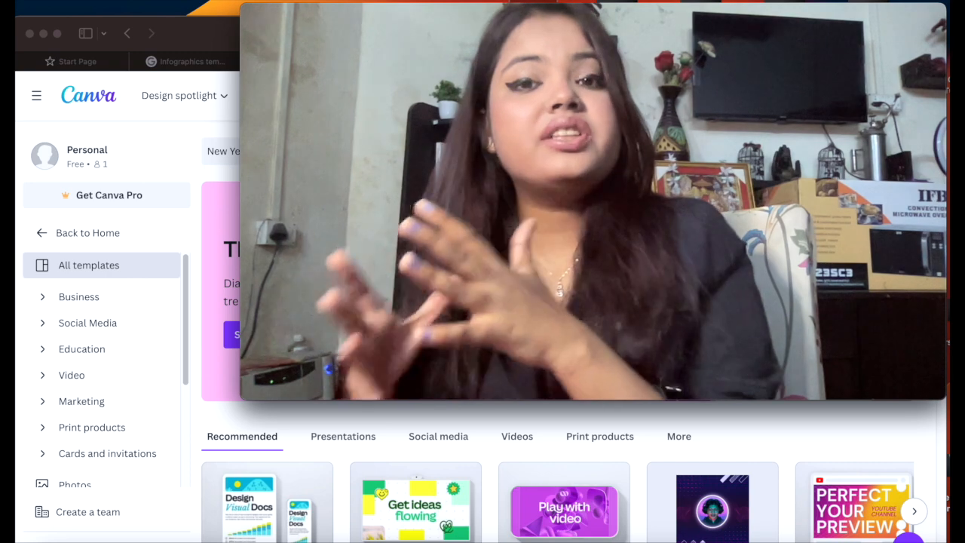
mouse_move(852, 296)
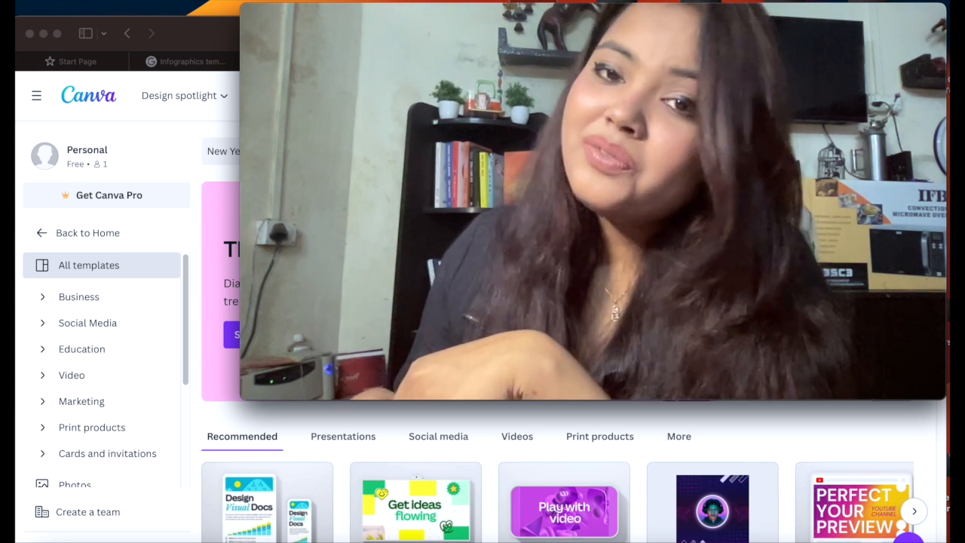
mouse_move(804, 301)
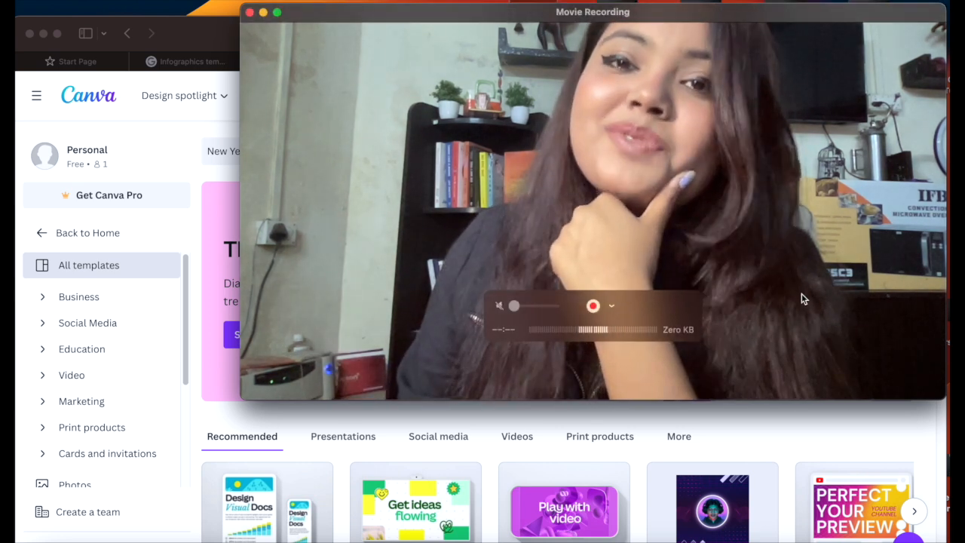